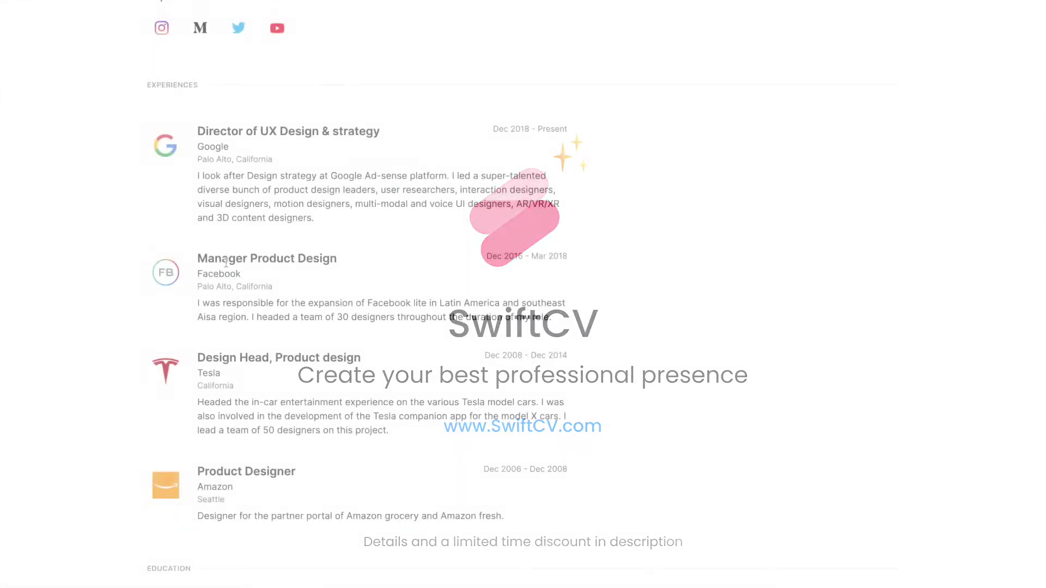
- Review the sample SwiftCV profile from its experiences through education, highlights, skills and projects down to the footer
{"action": "scroll", "coordinate": [226, 266], "scroll_direction": "down", "scroll_amount": 8}
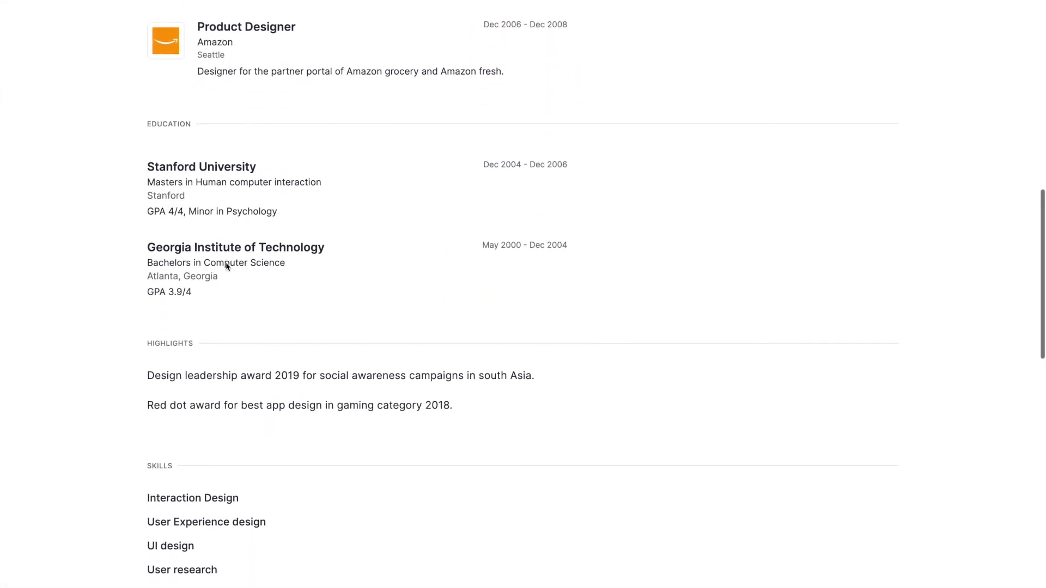
{"action": "scroll", "coordinate": [143, 266], "scroll_direction": "down", "scroll_amount": 6}
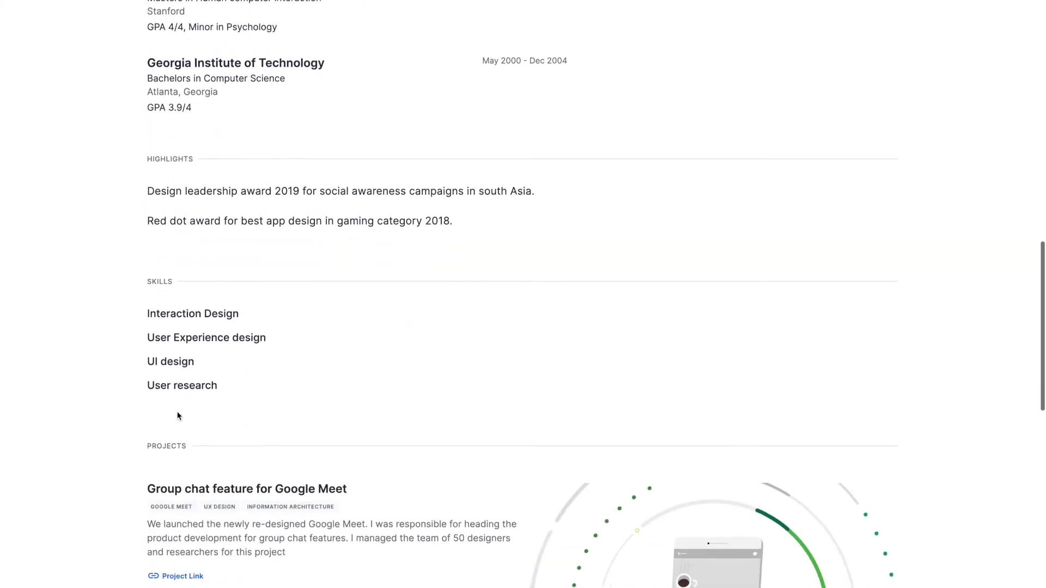
{"action": "scroll", "coordinate": [178, 416], "scroll_direction": "down", "scroll_amount": 4}
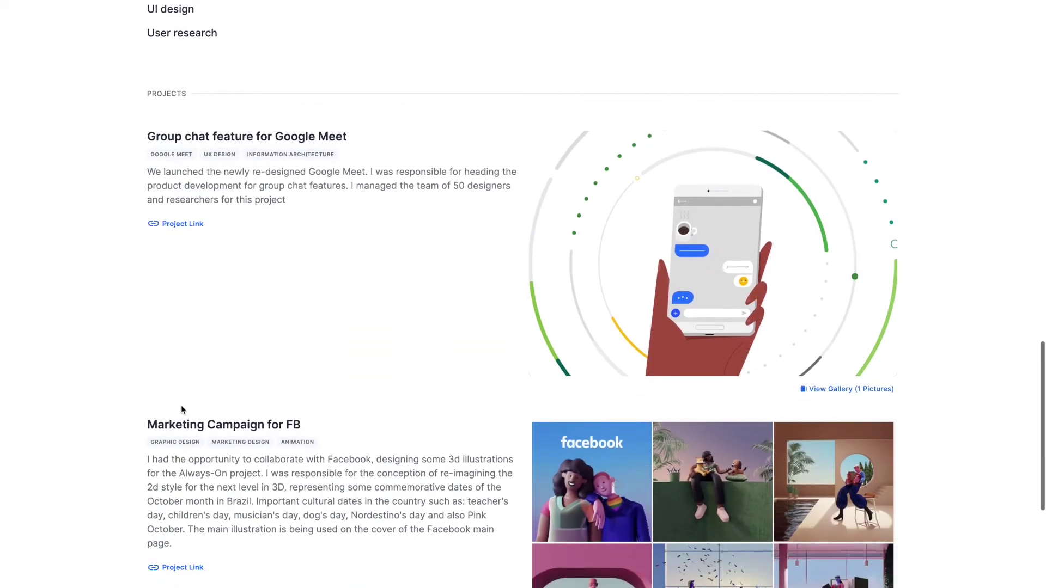
{"action": "scroll", "coordinate": [206, 215], "scroll_direction": "down", "scroll_amount": 4}
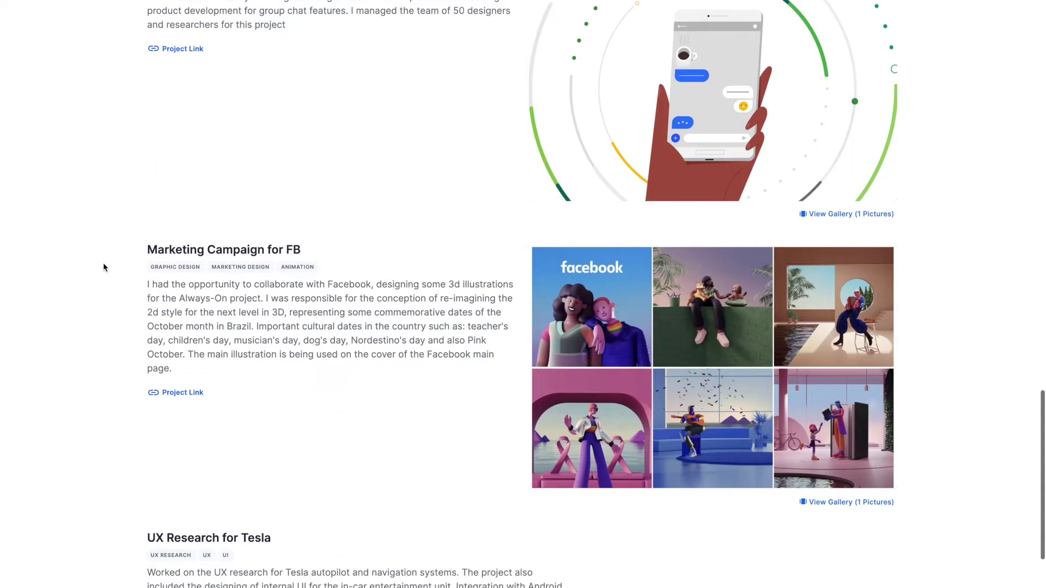
{"action": "scroll", "coordinate": [258, 239], "scroll_direction": "down", "scroll_amount": 1}
{"action": "scroll", "coordinate": [256, 238], "scroll_direction": "down", "scroll_amount": 2}
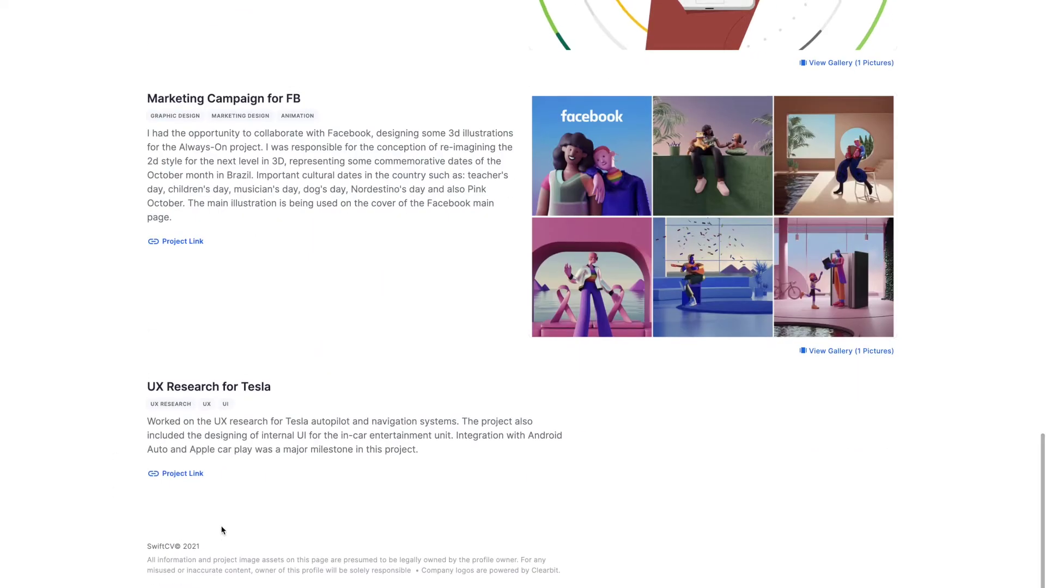
- View the picture of the Google Meet group chat project enlarged, and close it again
{"action": "scroll", "coordinate": [224, 326], "scroll_direction": "up", "scroll_amount": 10}
{"action": "scroll", "coordinate": [223, 326], "scroll_direction": "down", "scroll_amount": 2}
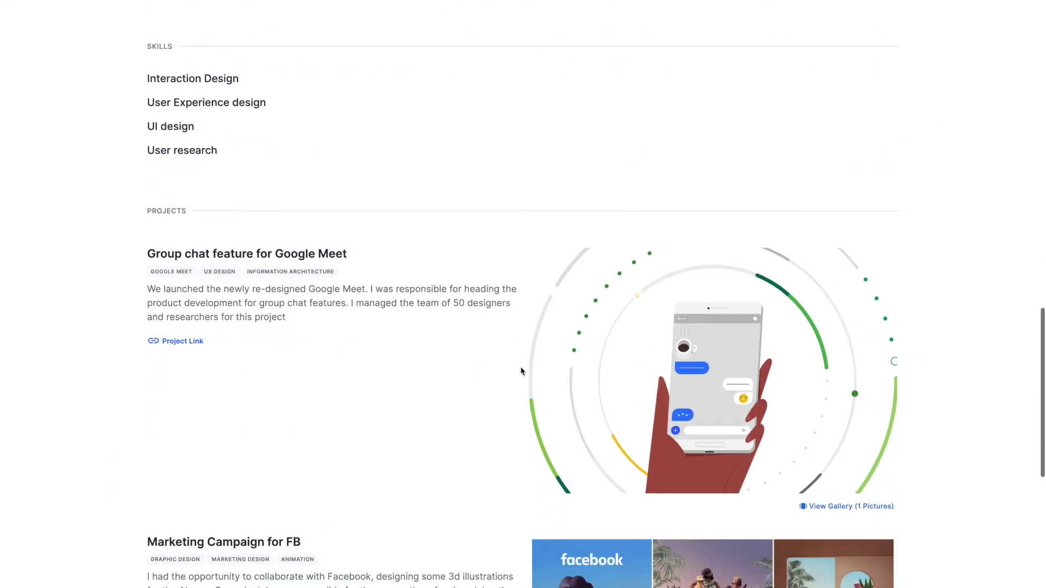
{"action": "left_click", "coordinate": [537, 370]}
{"action": "left_click", "coordinate": [1023, 22]}
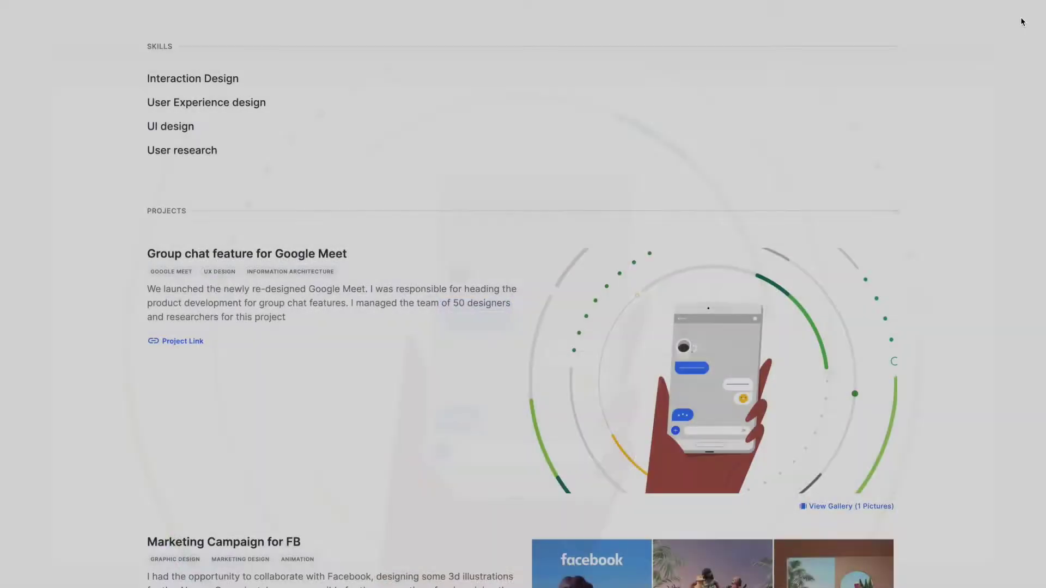
- Return to the start of the profile and open its sharing options
{"action": "scroll", "coordinate": [384, 329], "scroll_direction": "up", "scroll_amount": 12}
{"action": "scroll", "coordinate": [383, 329], "scroll_direction": "up", "scroll_amount": 6}
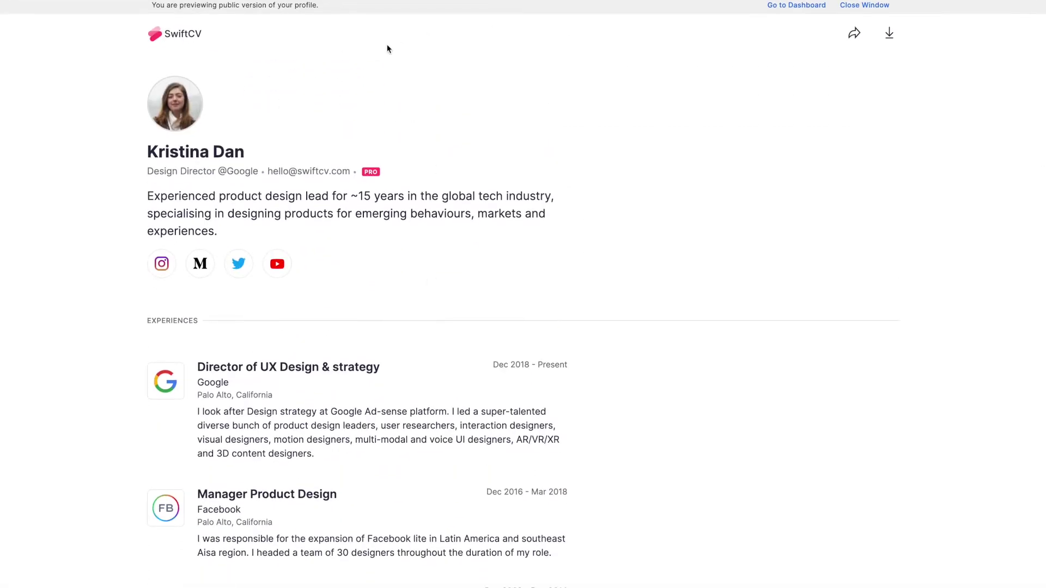
{"action": "left_click", "coordinate": [857, 36]}
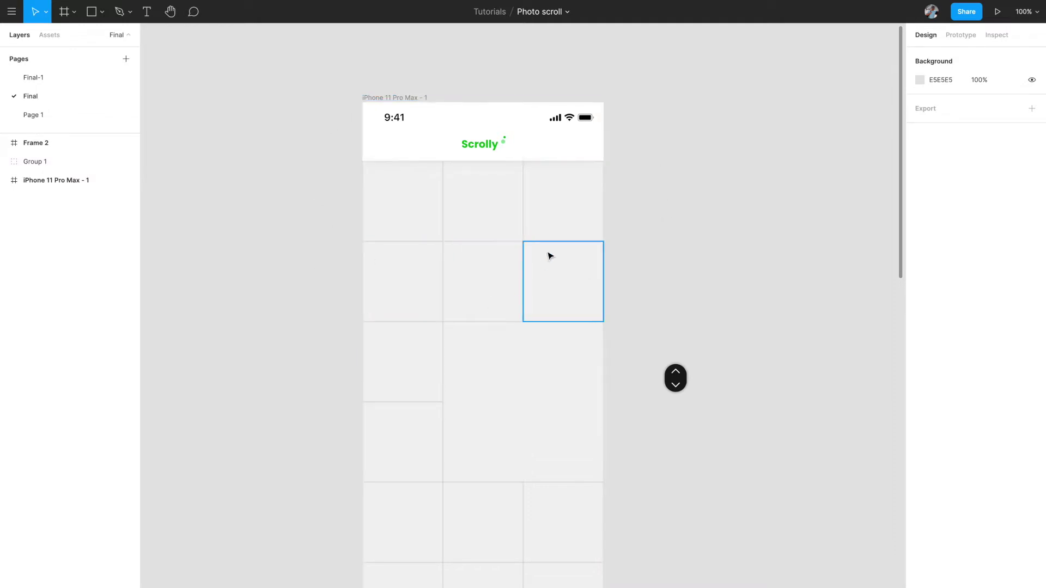
- Switch to the Figma file Photo scroll and examine the Nav group's setting for fixing its position when scrolling
{"action": "scroll", "coordinate": [550, 256], "scroll_direction": "up", "scroll_amount": 2}
{"action": "scroll", "coordinate": [548, 235], "scroll_direction": "up", "scroll_amount": 1}
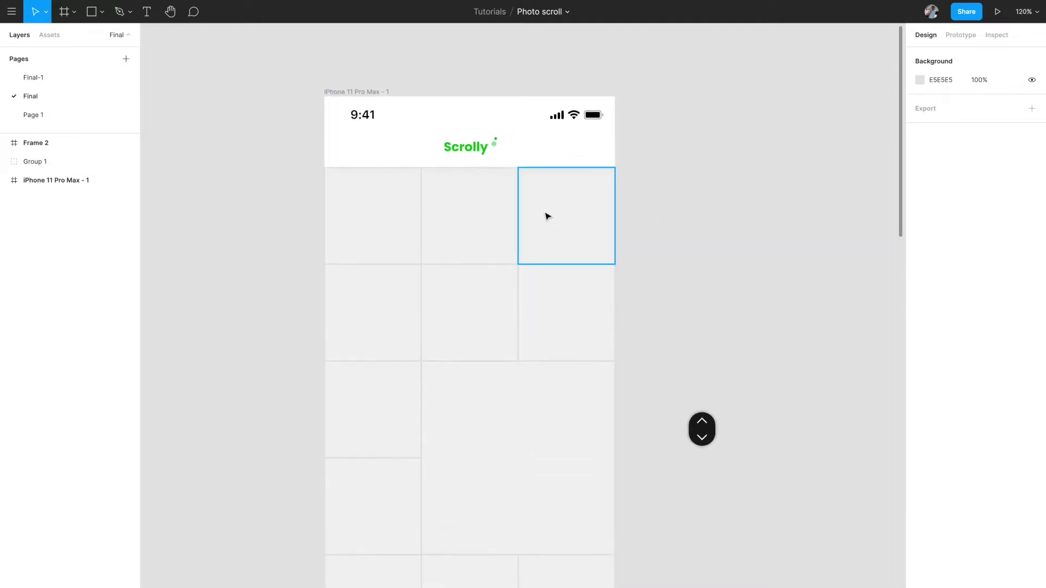
{"action": "left_click", "coordinate": [547, 163]}
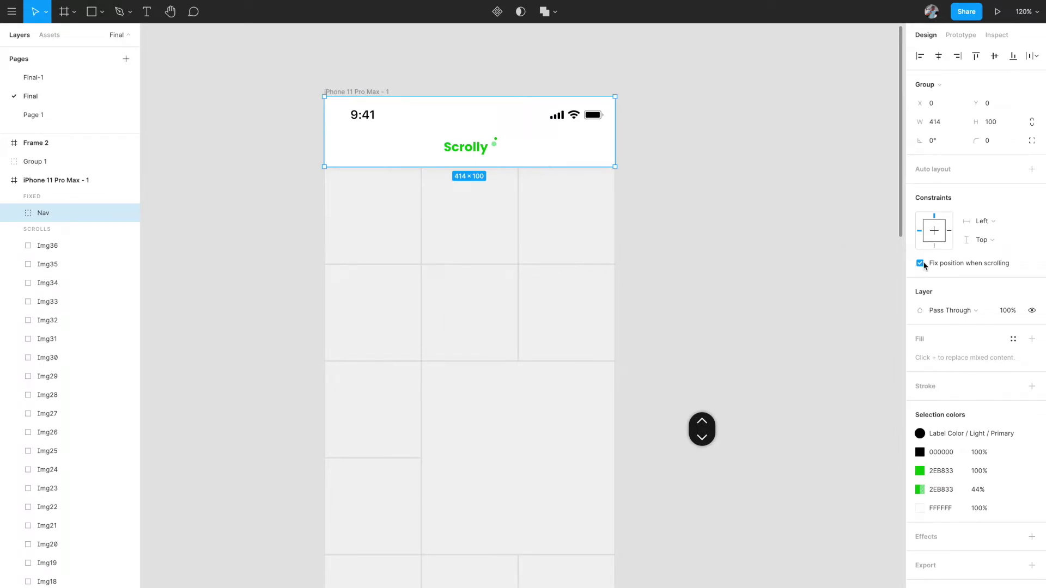
{"action": "scroll", "coordinate": [751, 303], "scroll_direction": "down", "scroll_amount": 5}
{"action": "left_click", "coordinate": [747, 299]}
- Inspect the size and fill of the first two image placeholders below the Scrolly header
{"action": "scroll", "coordinate": [530, 301], "scroll_direction": "up", "scroll_amount": 3}
{"action": "left_click", "coordinate": [455, 205]}
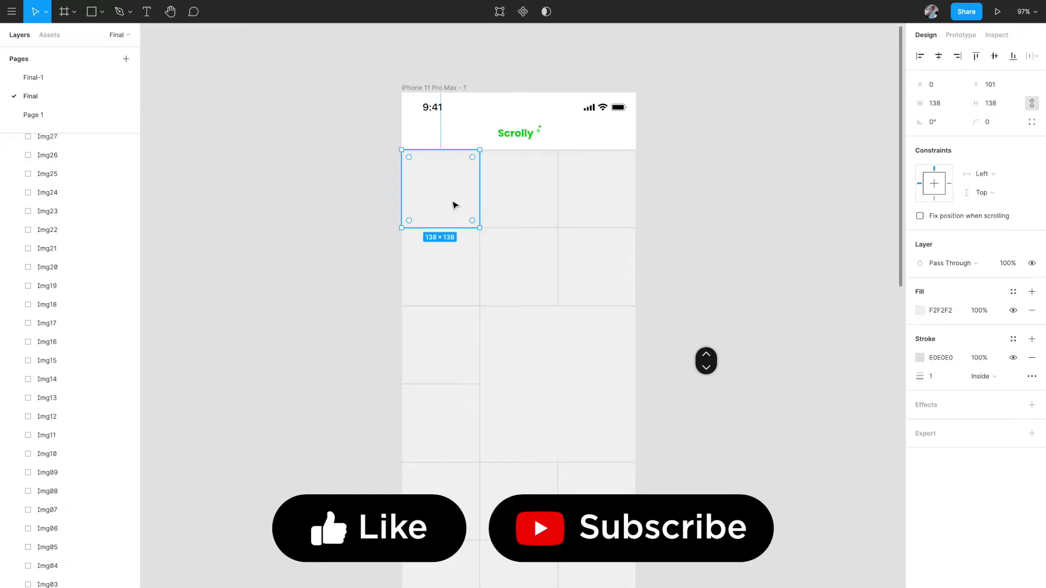
{"action": "left_click", "coordinate": [504, 207]}
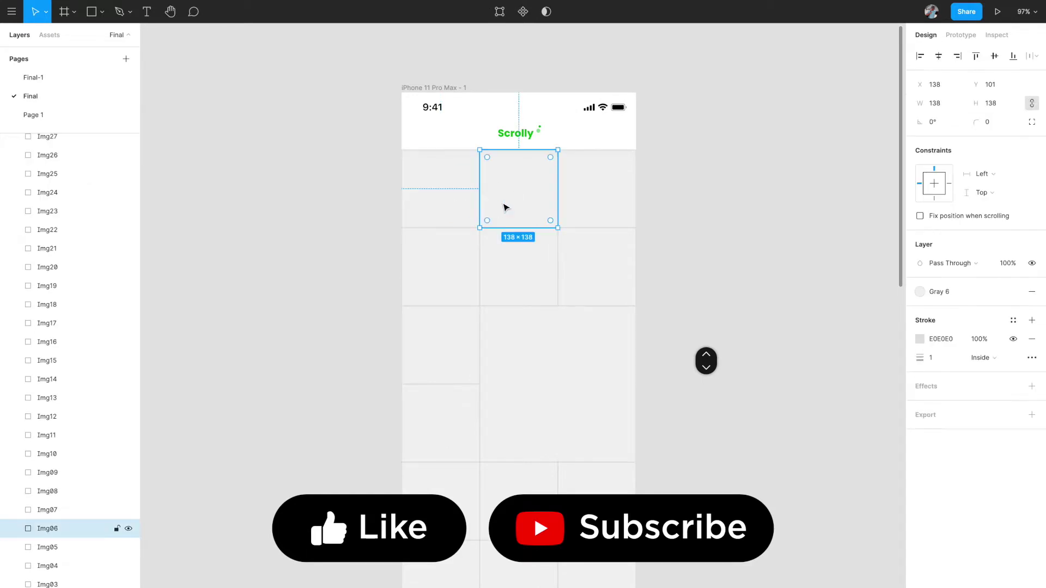
{"action": "scroll", "coordinate": [506, 208], "scroll_direction": "up", "scroll_amount": 2}
{"action": "right_click", "coordinate": [504, 208]}
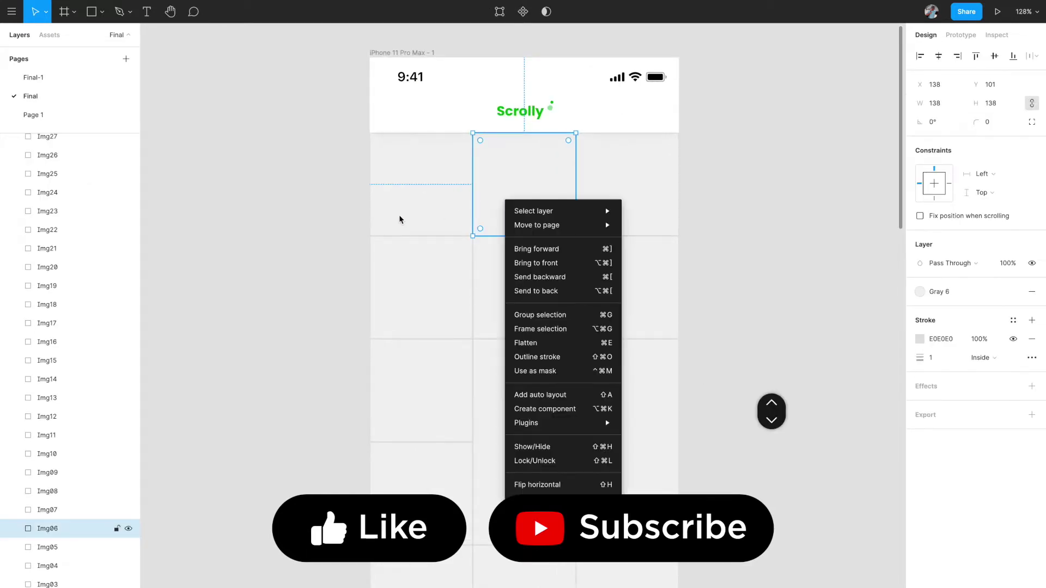
{"action": "left_click", "coordinate": [346, 224]}
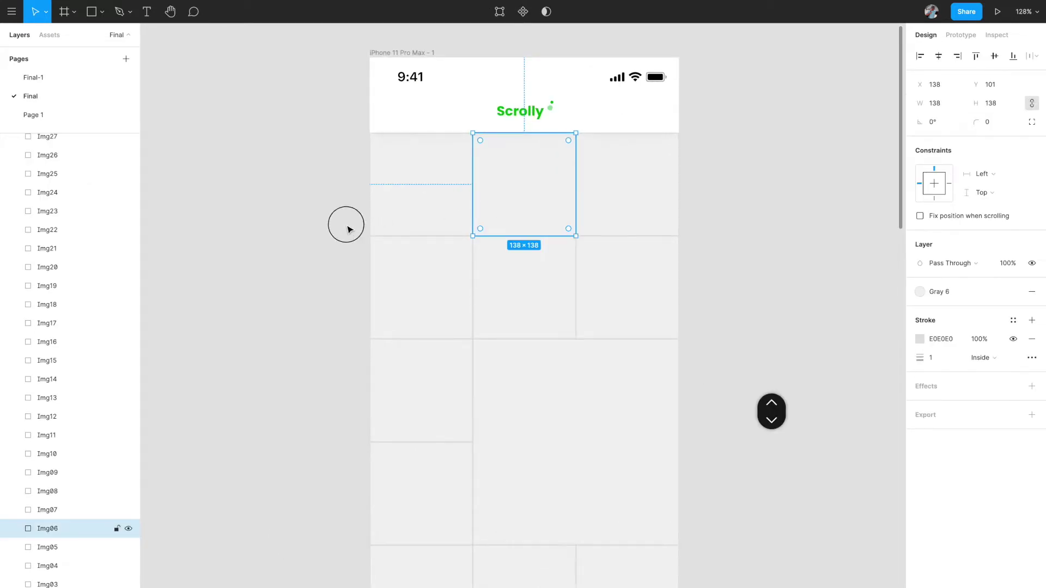
- Check the dimensions of the iPhone 11 Pro Max - 1 frame and of the three placeholders in its first row
{"action": "left_click", "coordinate": [390, 52]}
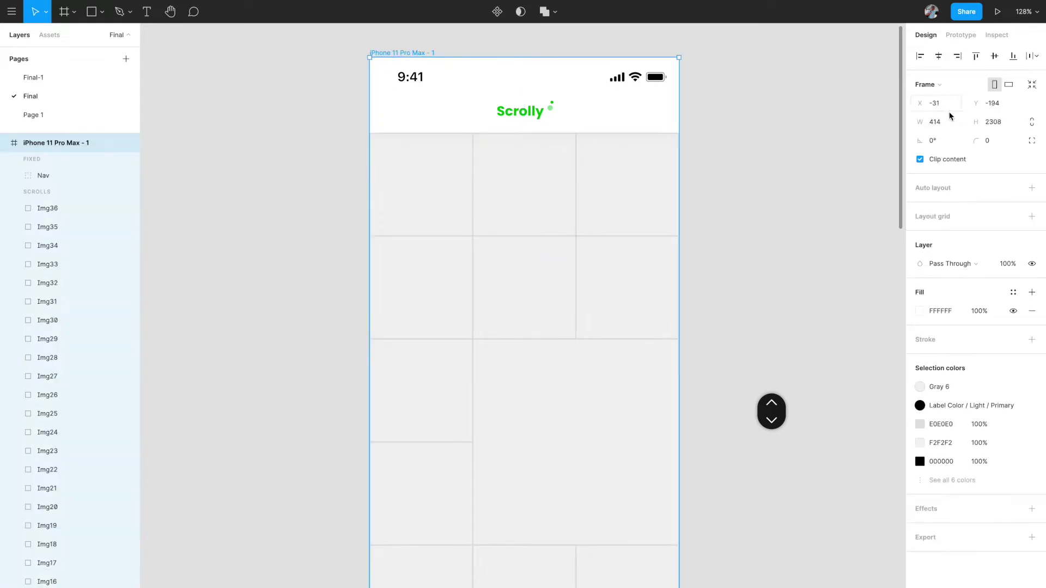
{"action": "left_click", "coordinate": [777, 193]}
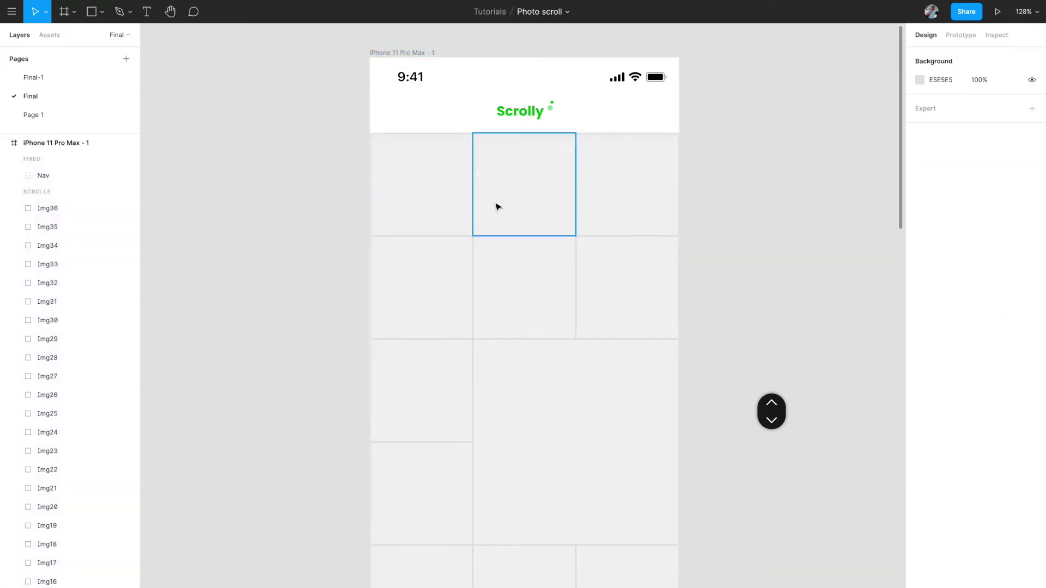
{"action": "left_click", "coordinate": [441, 187]}
{"action": "left_click", "coordinate": [547, 190]}
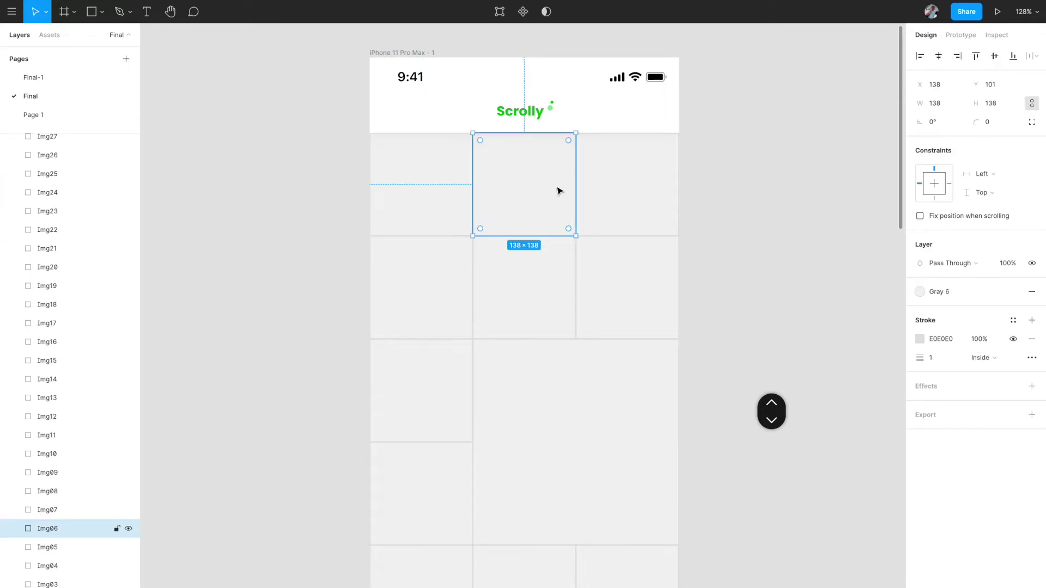
{"action": "left_click", "coordinate": [608, 190]}
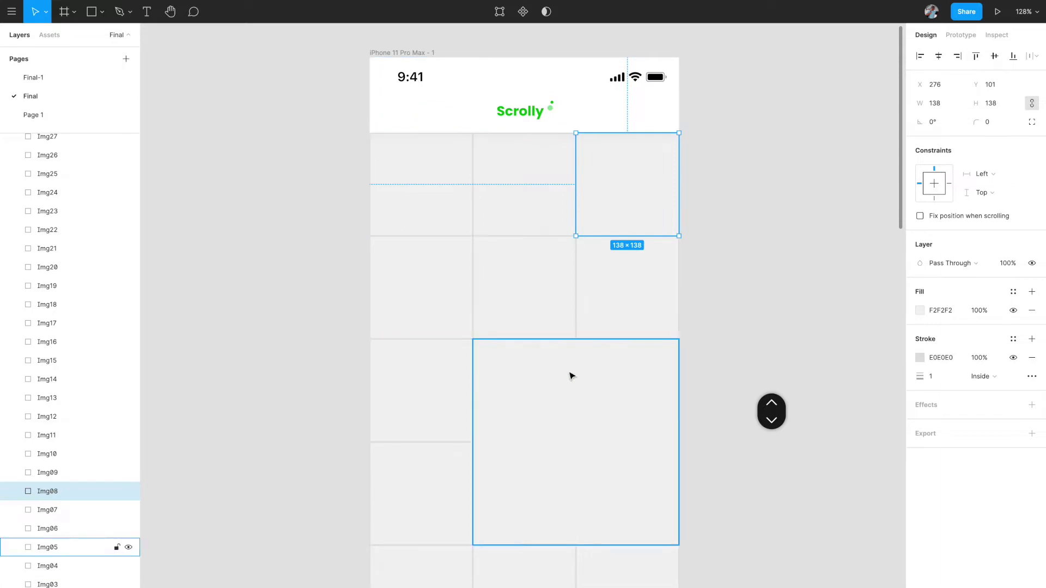
- Examine the placeholder's stroke settings and the arrangement of small and large placeholders throughout the image grid
{"action": "scroll", "coordinate": [442, 455], "scroll_direction": "down", "scroll_amount": 2}
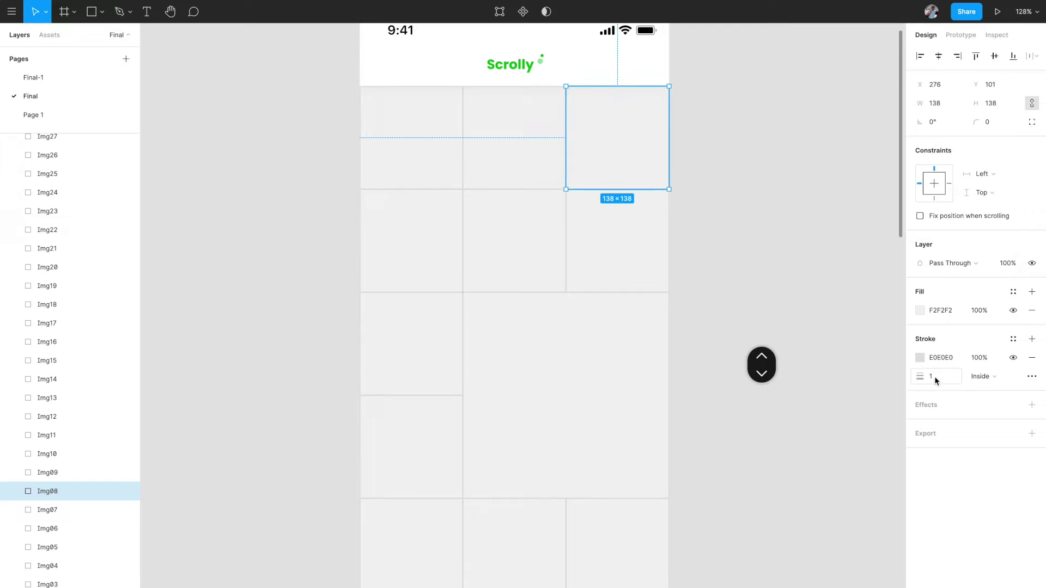
{"action": "scroll", "coordinate": [623, 200], "scroll_direction": "down", "scroll_amount": 5}
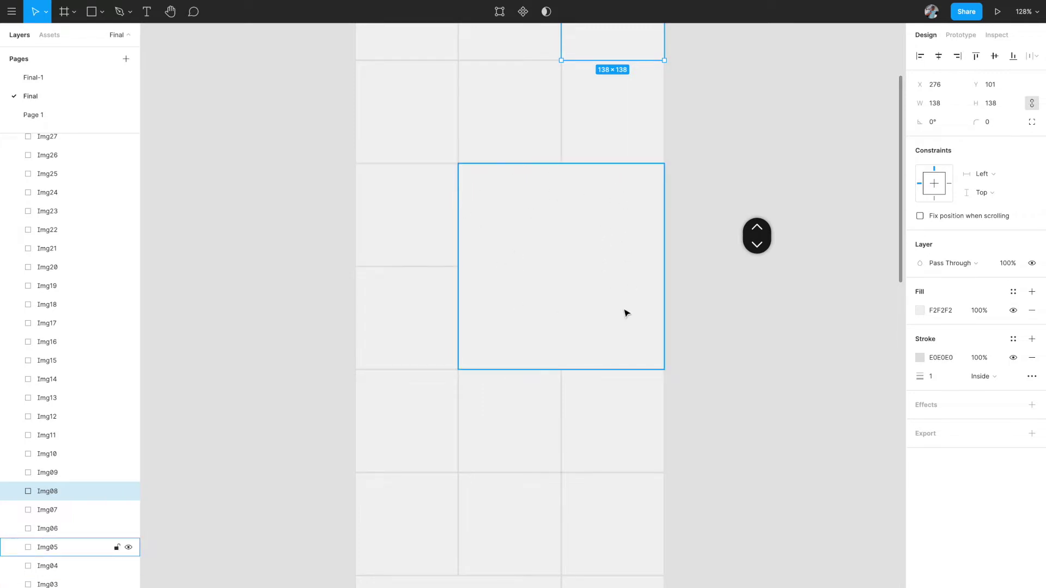
{"action": "scroll", "coordinate": [533, 285], "scroll_direction": "up", "scroll_amount": 2}
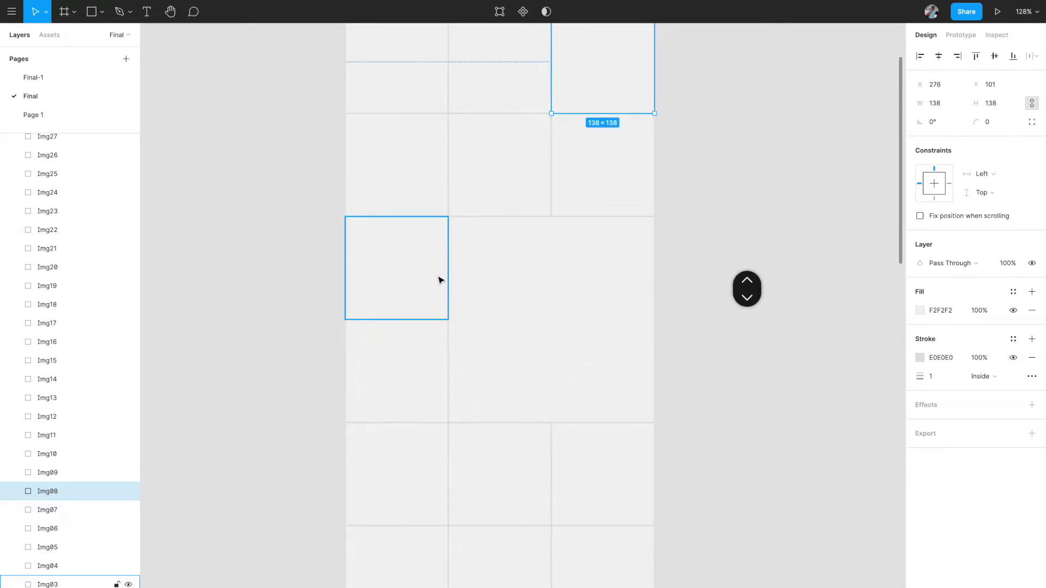
{"action": "scroll", "coordinate": [579, 282], "scroll_direction": "down", "scroll_amount": 10}
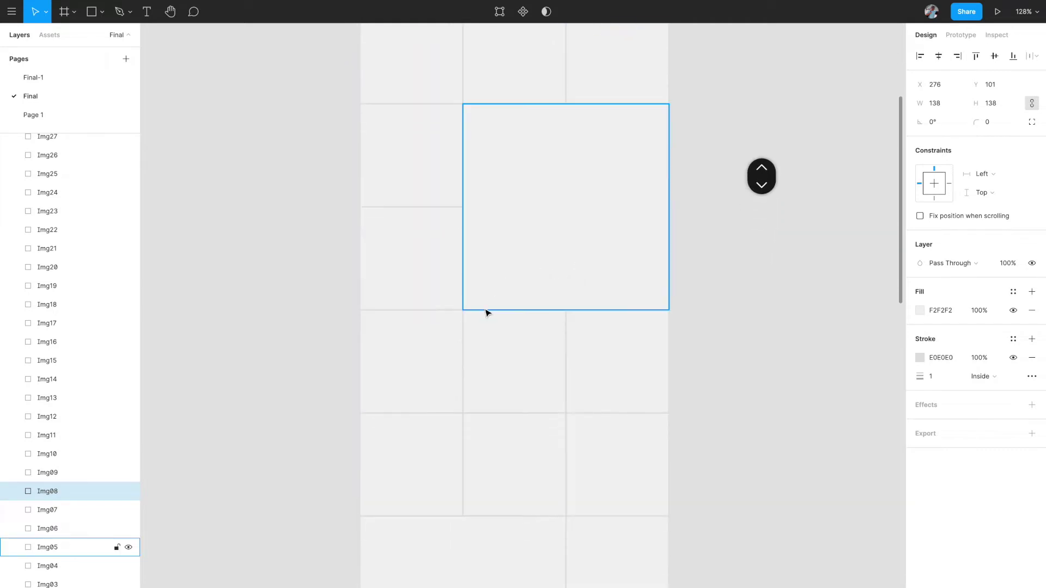
{"action": "scroll", "coordinate": [555, 455], "scroll_direction": "down", "scroll_amount": 10}
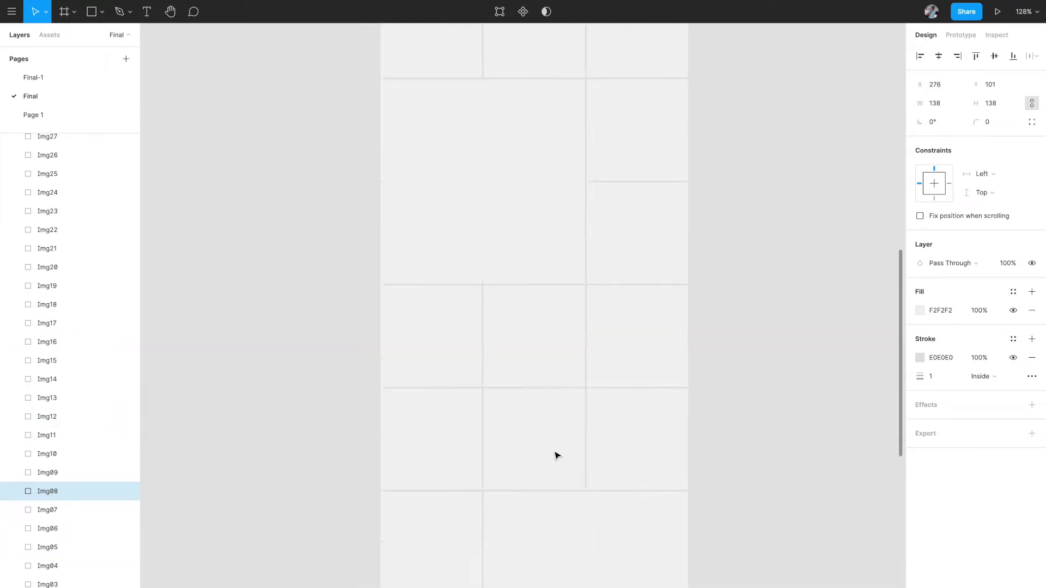
{"action": "scroll", "coordinate": [557, 456], "scroll_direction": "down", "scroll_amount": 2}
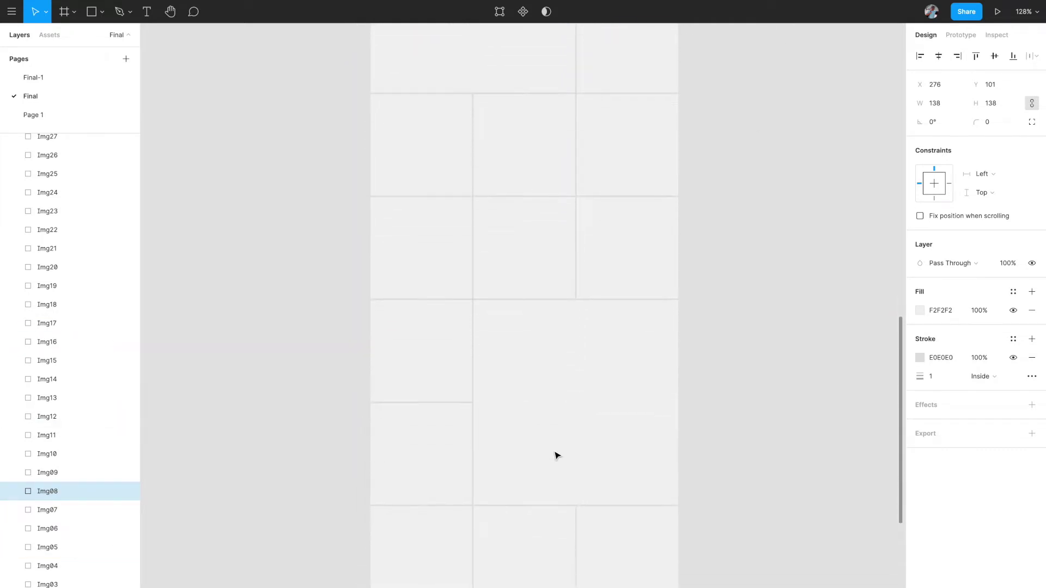
{"action": "scroll", "coordinate": [557, 456], "scroll_direction": "down", "scroll_amount": 10}
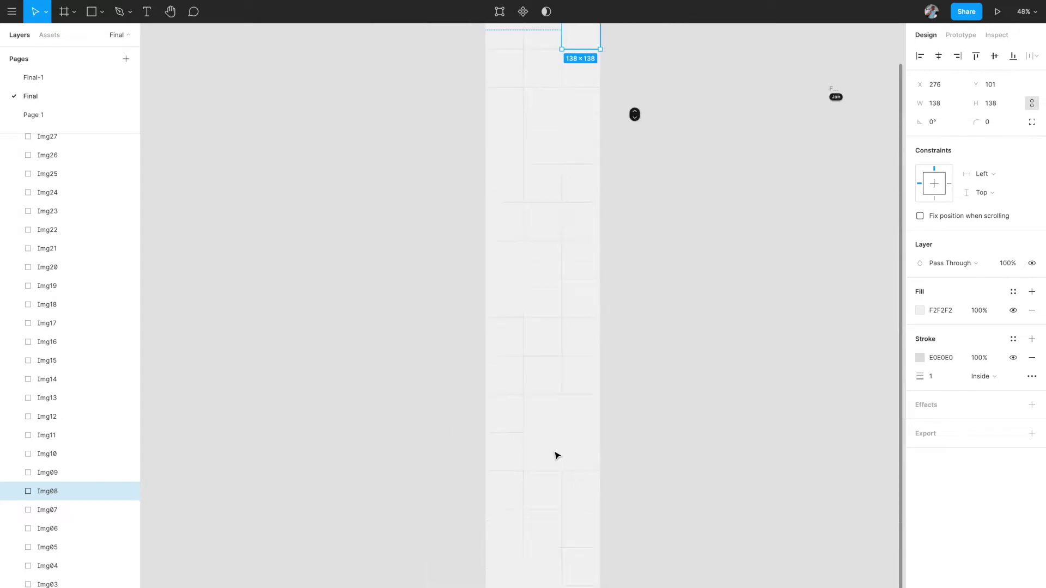
- Examine the full length of the iPhone 11 Pro Max - 1 frame and its dimensions
{"action": "left_click", "coordinate": [469, 75]}
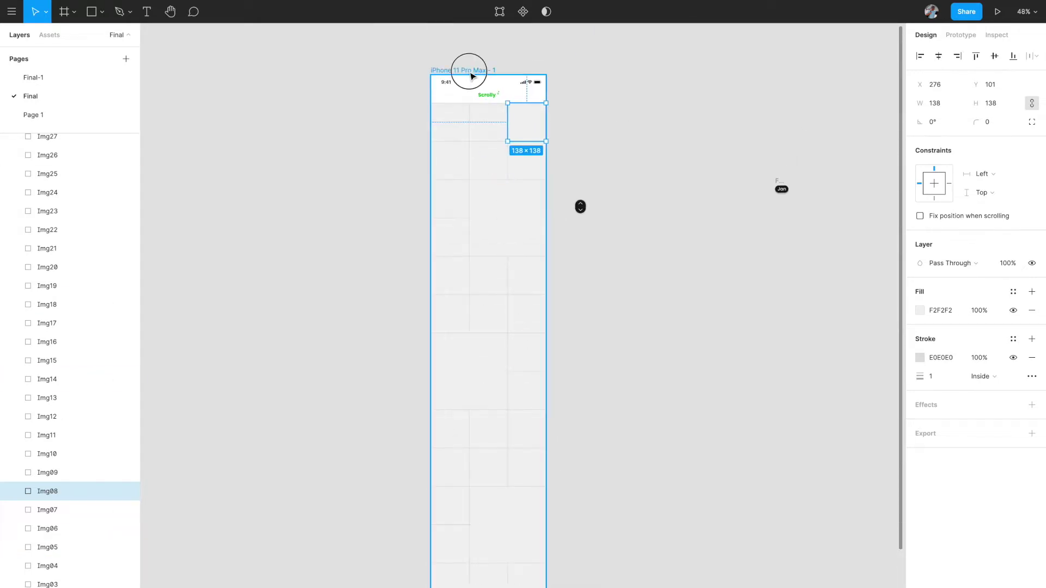
{"action": "scroll", "coordinate": [467, 206], "scroll_direction": "down", "scroll_amount": 3}
{"action": "scroll", "coordinate": [468, 207], "scroll_direction": "down", "scroll_amount": 1}
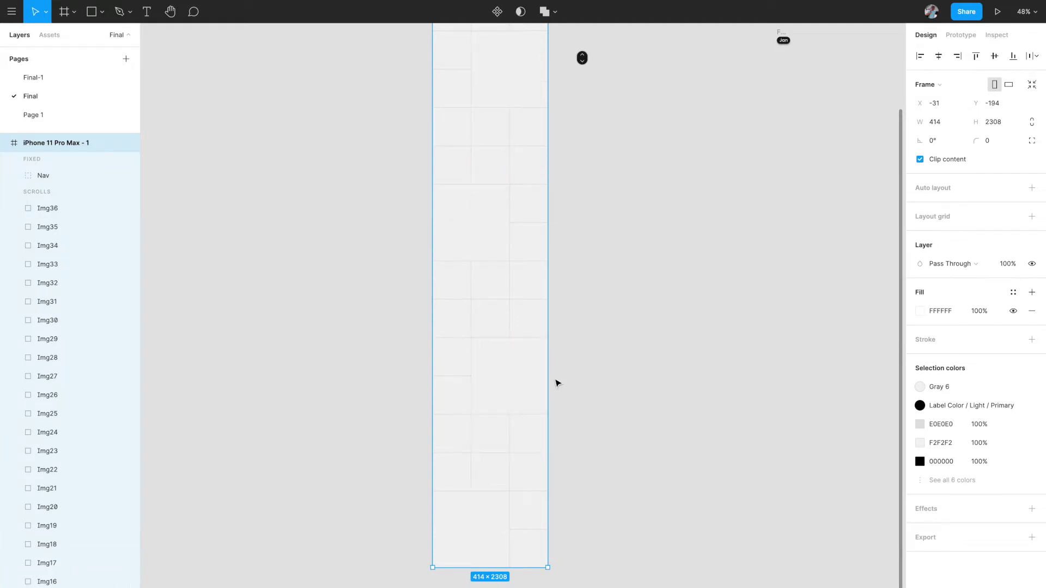
{"action": "scroll", "coordinate": [557, 383], "scroll_direction": "up", "scroll_amount": 3}
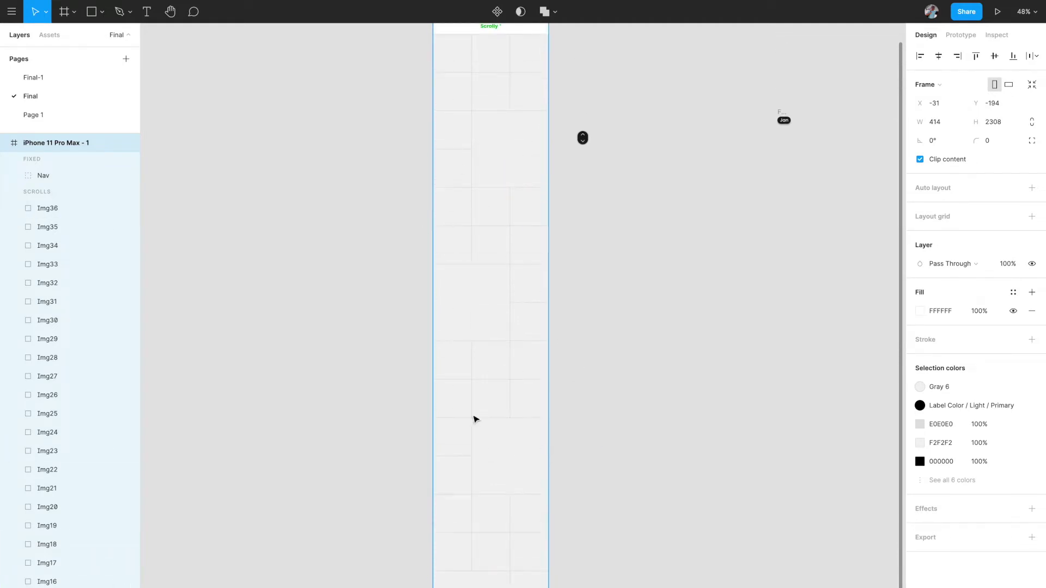
{"action": "scroll", "coordinate": [428, 297], "scroll_direction": "up", "scroll_amount": 2}
{"action": "scroll", "coordinate": [427, 296], "scroll_direction": "up", "scroll_amount": 3}
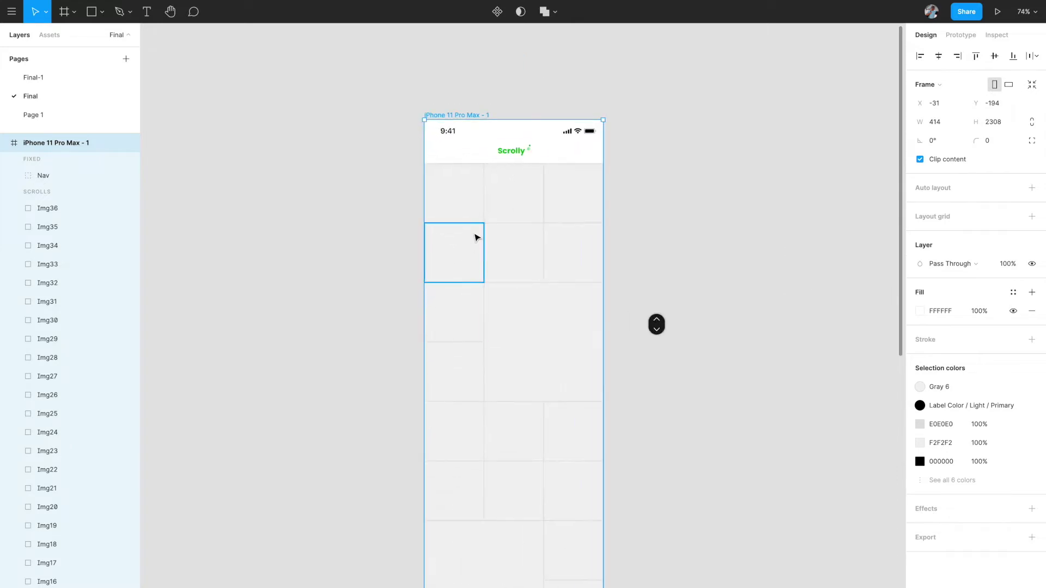
{"action": "scroll", "coordinate": [477, 238], "scroll_direction": "up", "scroll_amount": 3}
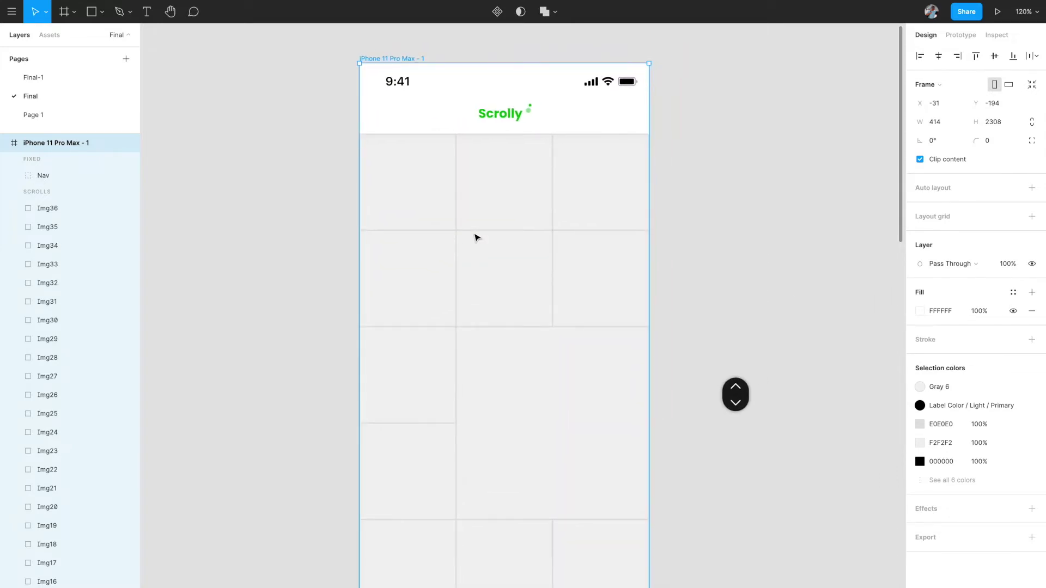
- Inspect the black scroll handle beside the frame, checking its rounded rectangle and the whole group
{"action": "scroll", "coordinate": [477, 237], "scroll_direction": "right", "scroll_amount": 3}
{"action": "scroll", "coordinate": [477, 238], "scroll_direction": "down", "scroll_amount": 2}
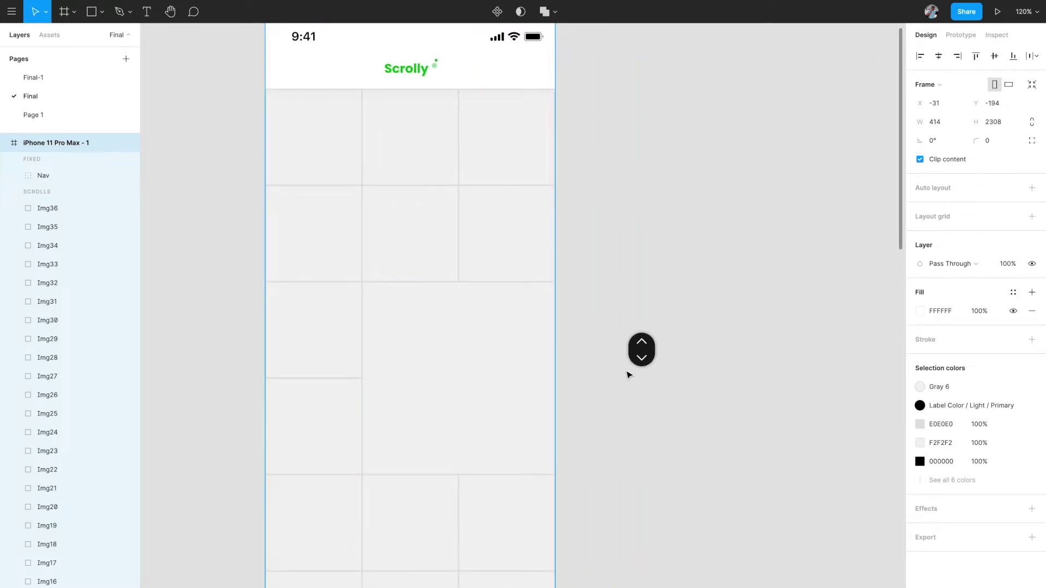
{"action": "scroll", "coordinate": [626, 374], "scroll_direction": "up", "scroll_amount": 3}
{"action": "left_click", "coordinate": [637, 350]}
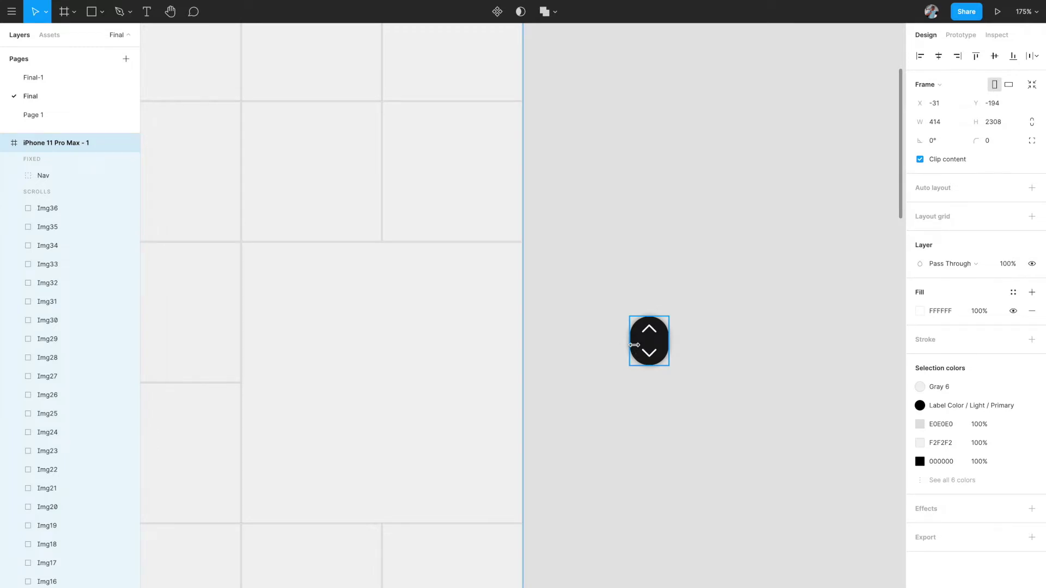
{"action": "left_click", "coordinate": [634, 345]}
{"action": "double_click", "coordinate": [656, 346]}
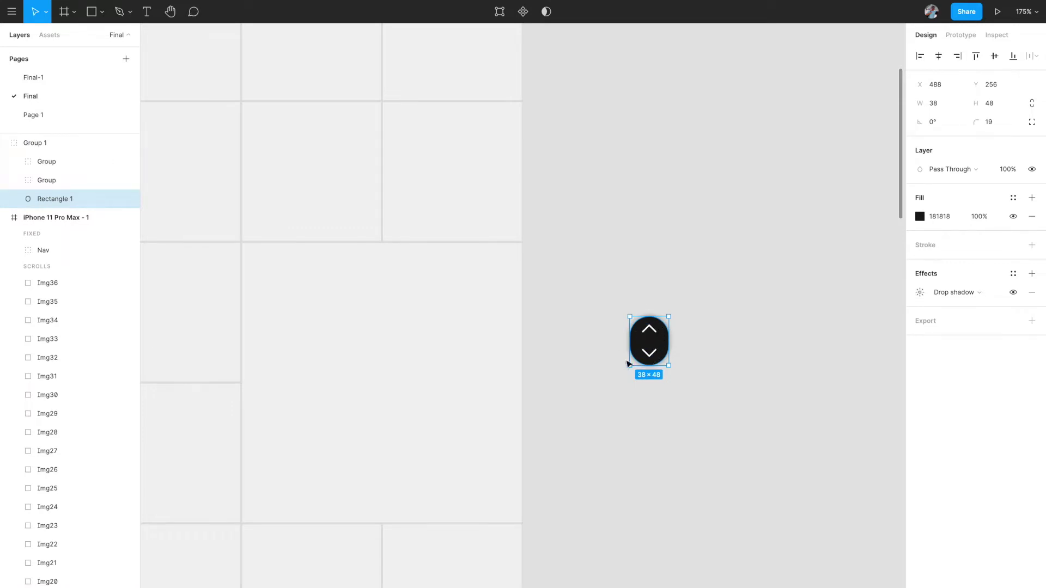
{"action": "left_click", "coordinate": [685, 320]}
{"action": "left_click", "coordinate": [664, 326]}
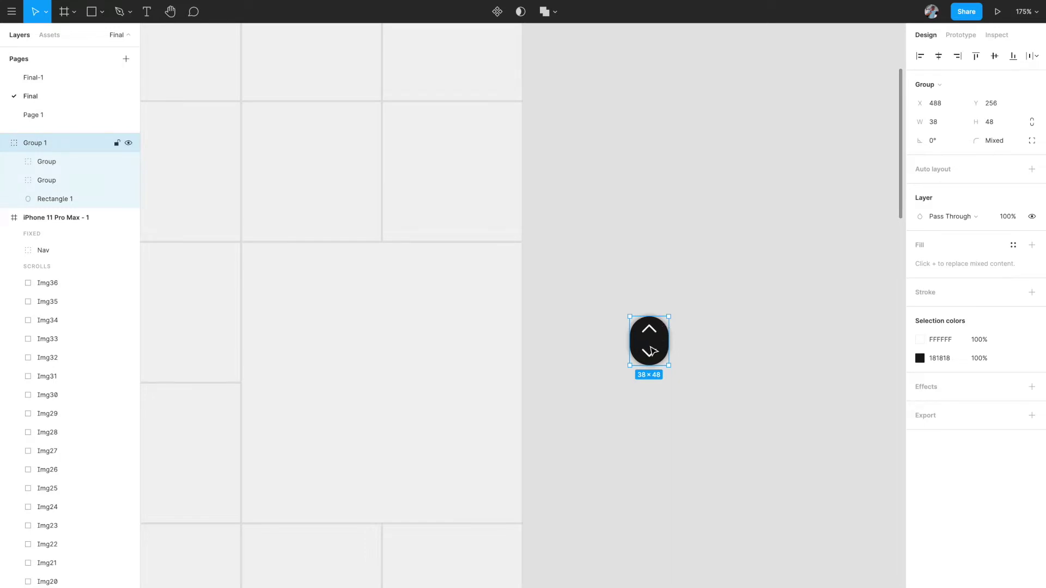
- Examine the phone frame's fixed nav, placeholder grid and the scroll handle beside it
{"action": "scroll", "coordinate": [653, 352], "scroll_direction": "down", "scroll_amount": 5}
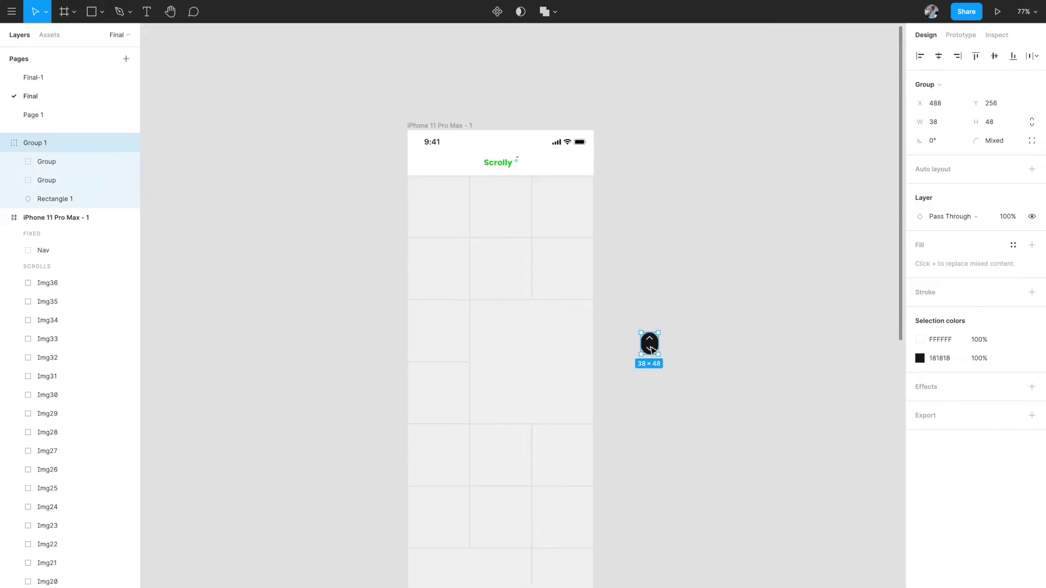
{"action": "scroll", "coordinate": [652, 351], "scroll_direction": "up", "scroll_amount": 3}
{"action": "scroll", "coordinate": [654, 351], "scroll_direction": "up", "scroll_amount": 2}
{"action": "scroll", "coordinate": [654, 351], "scroll_direction": "left", "scroll_amount": 2}
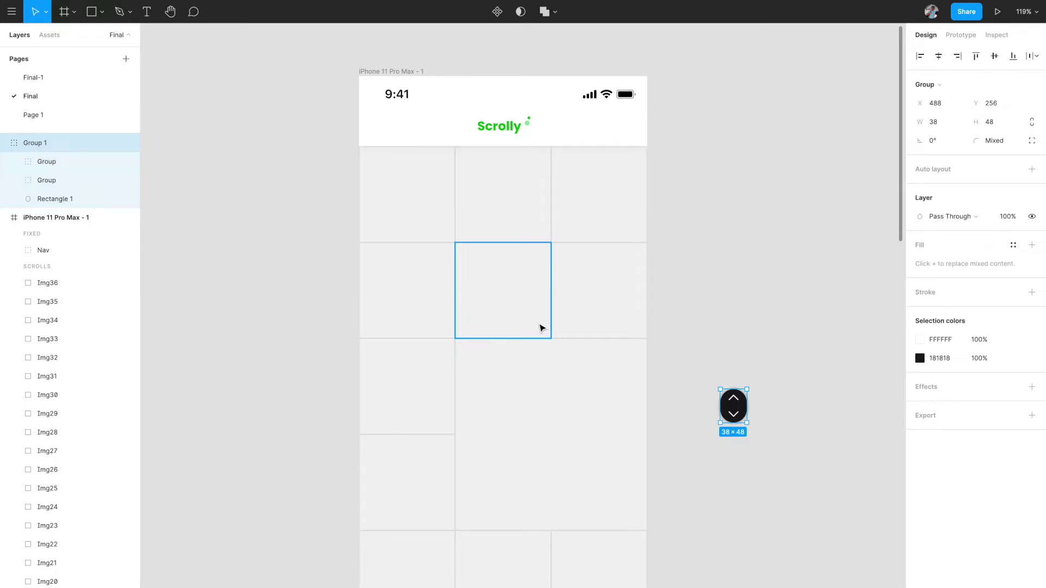
{"action": "scroll", "coordinate": [542, 327], "scroll_direction": "down", "scroll_amount": 5}
{"action": "scroll", "coordinate": [542, 327], "scroll_direction": "down", "scroll_amount": 3}
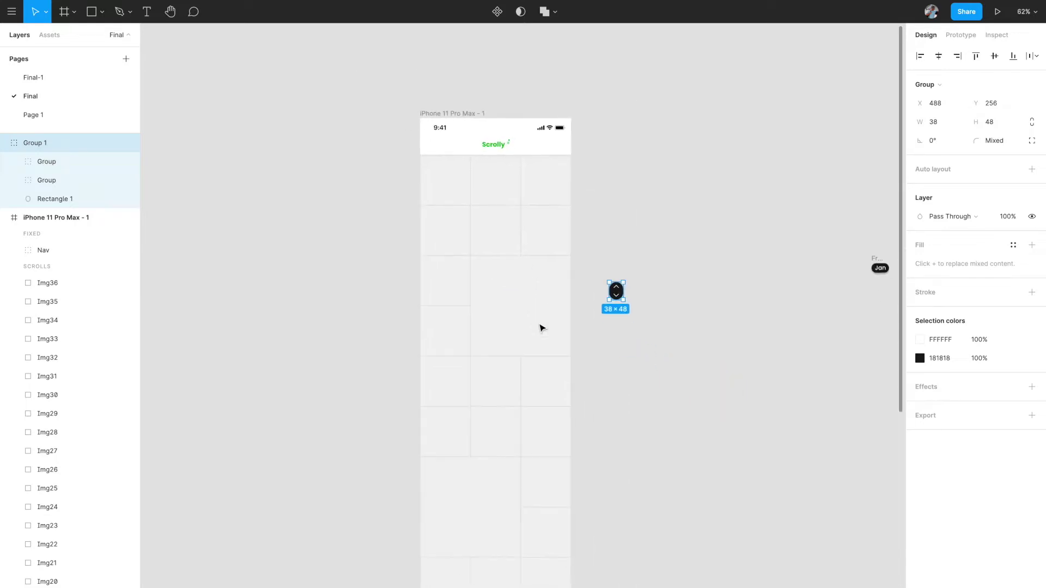
{"action": "scroll", "coordinate": [542, 328], "scroll_direction": "down", "scroll_amount": 3}
{"action": "left_click", "coordinate": [437, 165]}
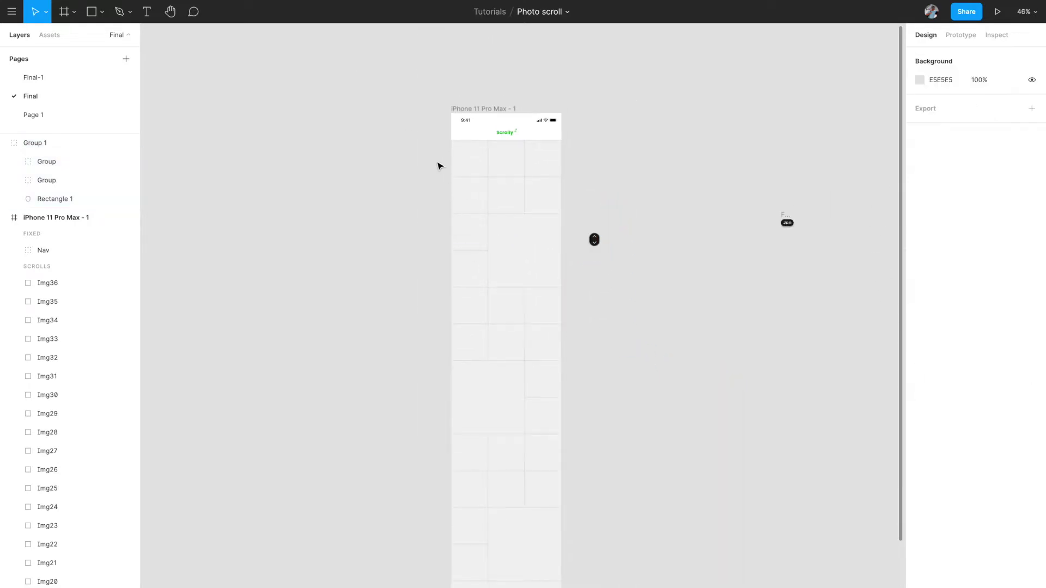
- Fill all the image placeholders in the phone frame with random architecture photos using the Unsplash plugin
{"action": "scroll", "coordinate": [440, 165], "scroll_direction": "up", "scroll_amount": 3}
{"action": "scroll", "coordinate": [437, 165], "scroll_direction": "down", "scroll_amount": 3}
{"action": "left_click_drag", "start_coordinate": [439, 94], "coordinate": [521, 467]}
{"action": "scroll", "coordinate": [520, 467], "scroll_direction": "up", "scroll_amount": 1}
{"action": "scroll", "coordinate": [521, 467], "scroll_direction": "up", "scroll_amount": 5}
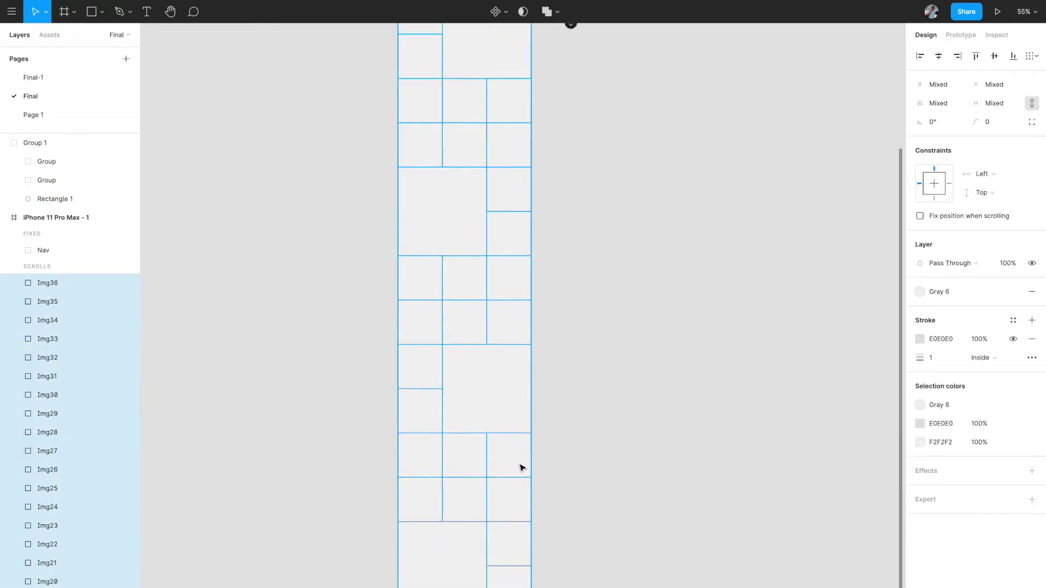
{"action": "scroll", "coordinate": [520, 423], "scroll_direction": "up", "scroll_amount": 2}
{"action": "scroll", "coordinate": [517, 258], "scroll_direction": "up", "scroll_amount": 3}
{"action": "scroll", "coordinate": [518, 258], "scroll_direction": "up", "scroll_amount": 5}
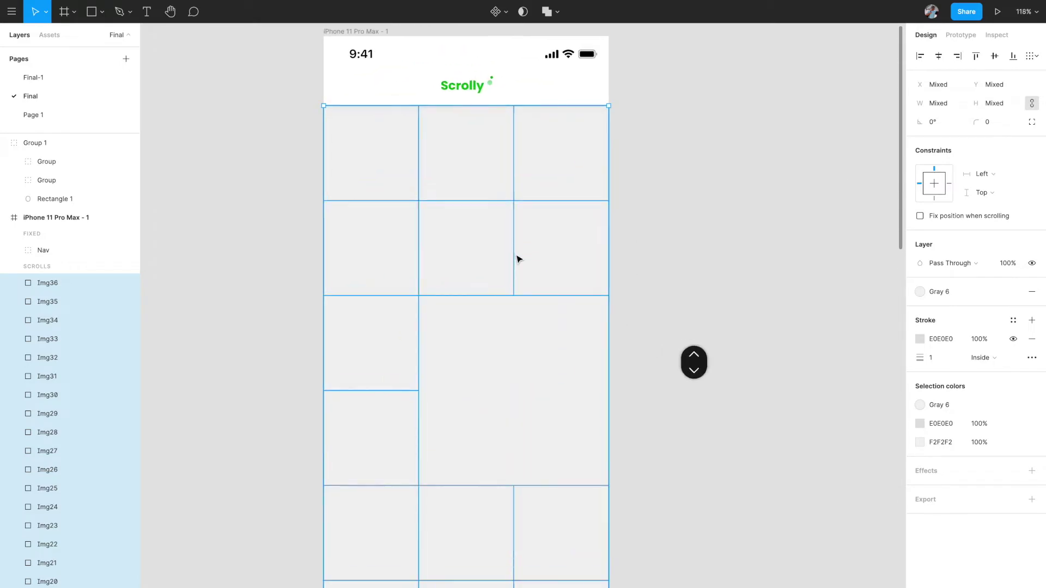
{"action": "right_click", "coordinate": [321, 34]}
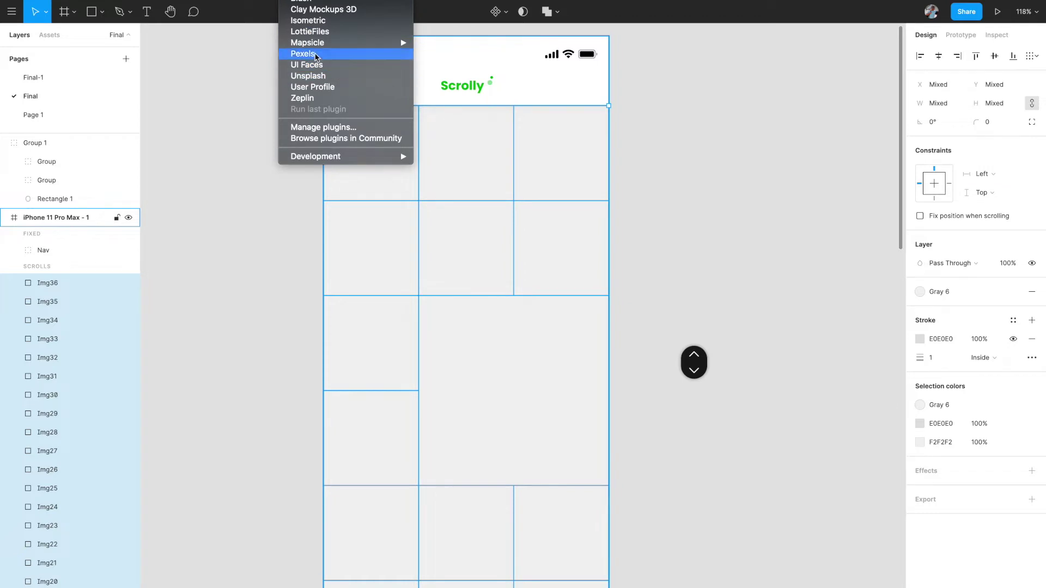
{"action": "left_click", "coordinate": [320, 77]}
{"action": "left_click_drag", "start_coordinate": [539, 145], "coordinate": [815, 122]}
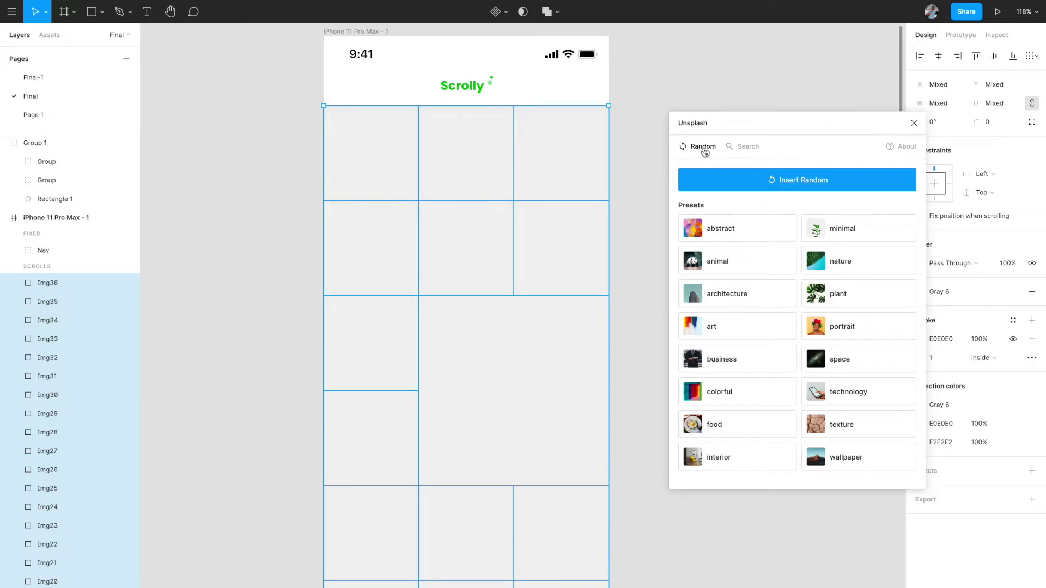
{"action": "left_click", "coordinate": [744, 300]}
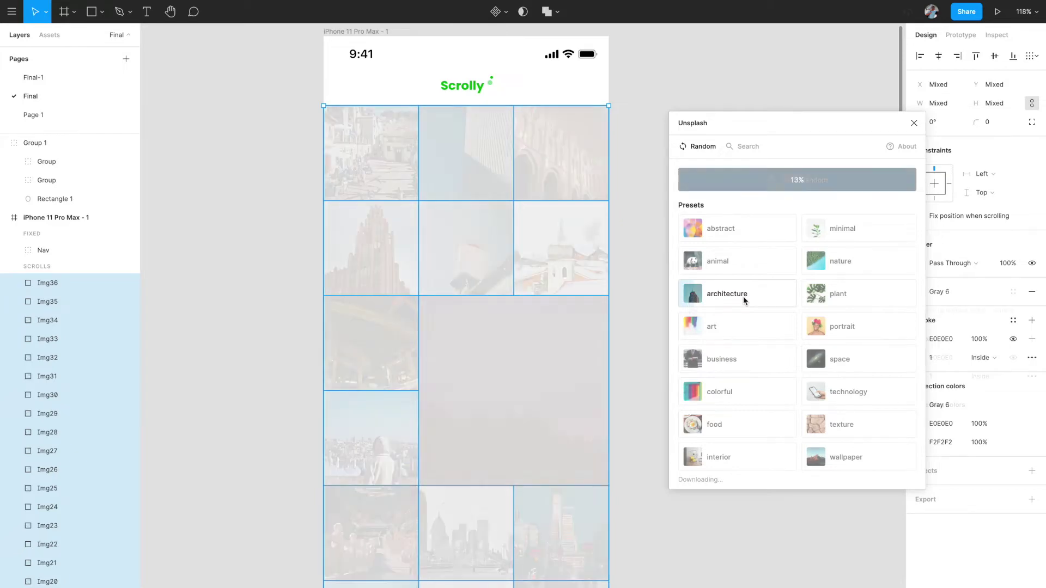
{"action": "left_click", "coordinate": [659, 321]}
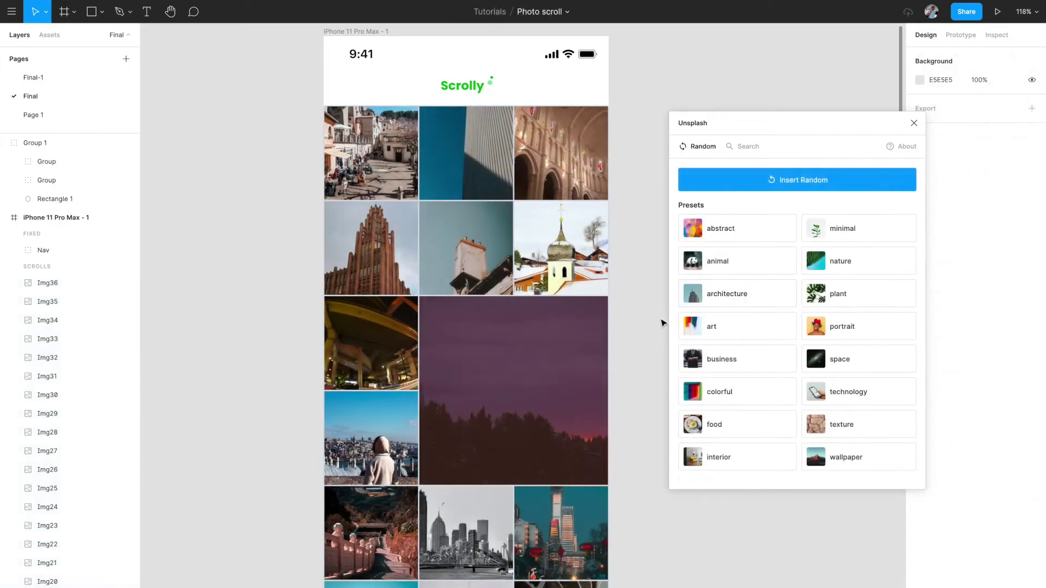
{"action": "left_click", "coordinate": [914, 124]}
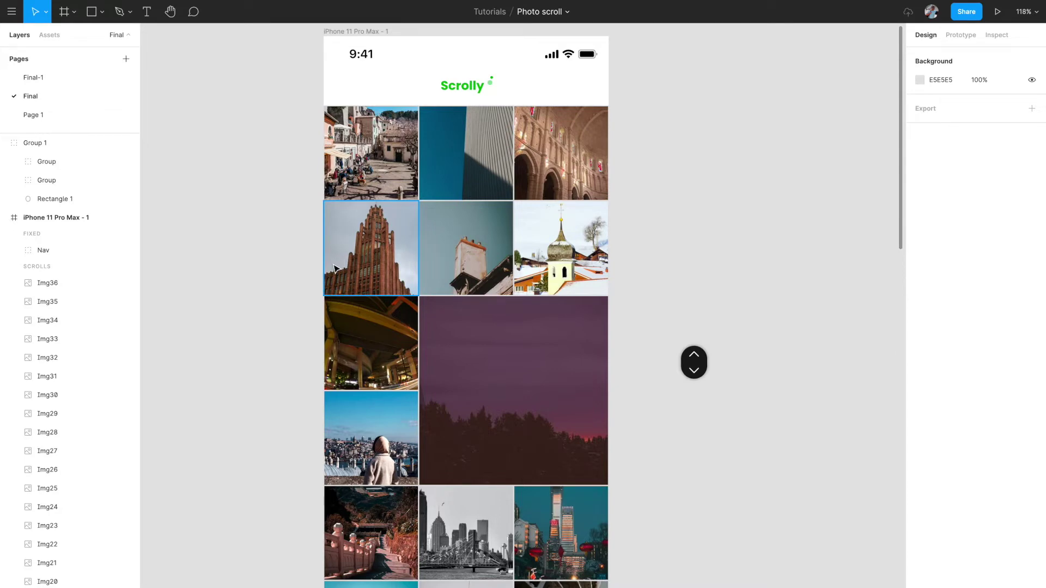
- Examine the photo-filled grid down to its last row and inspect the first photo's properties
{"action": "scroll", "coordinate": [335, 268], "scroll_direction": "down", "scroll_amount": 5, "text": "ctrl"}
{"action": "scroll", "coordinate": [334, 268], "scroll_direction": "down", "scroll_amount": 3}
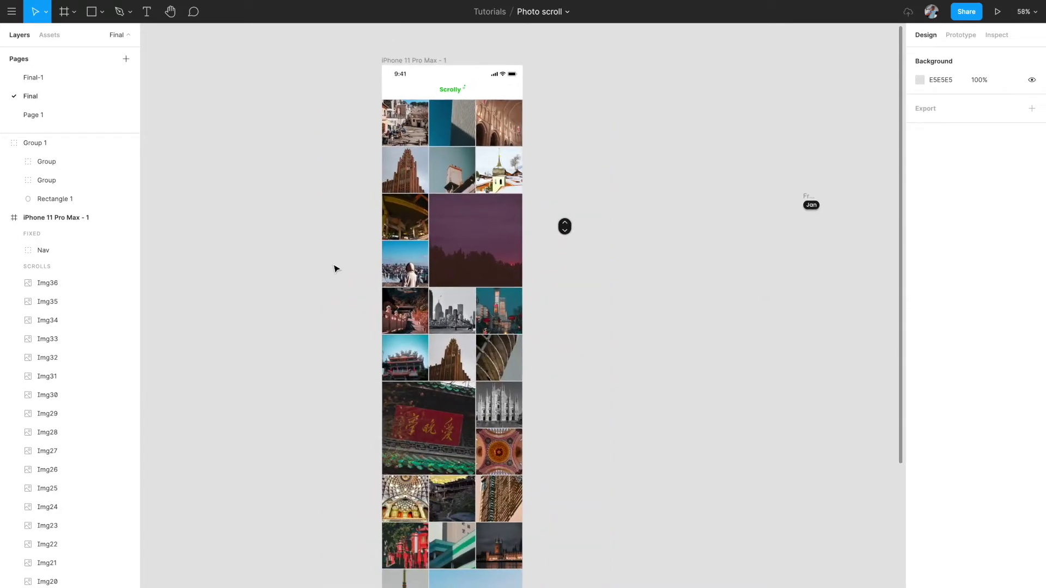
{"action": "scroll", "coordinate": [409, 372], "scroll_direction": "down", "scroll_amount": 10}
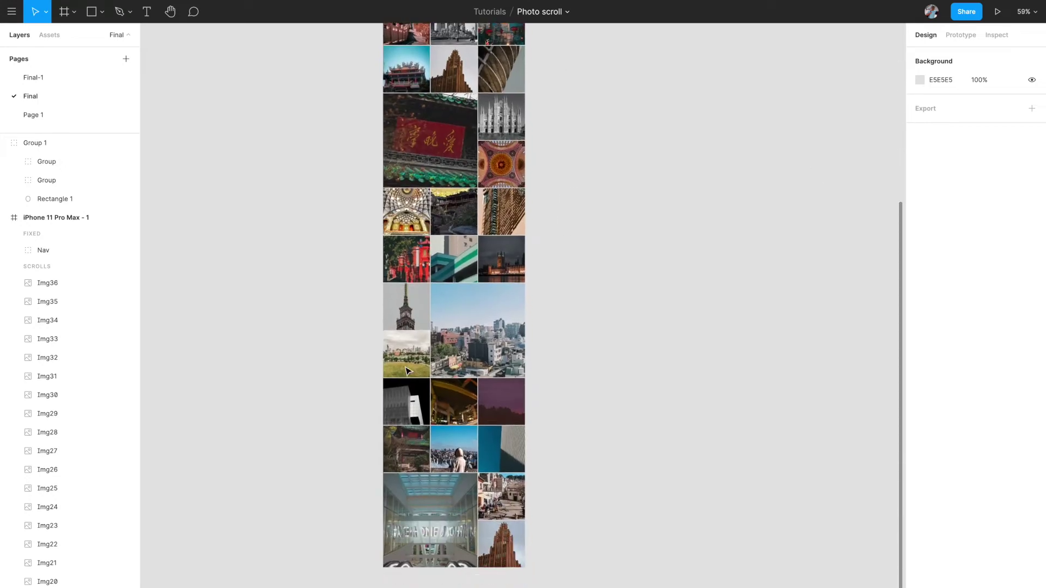
{"action": "scroll", "coordinate": [409, 372], "scroll_direction": "up", "scroll_amount": 9}
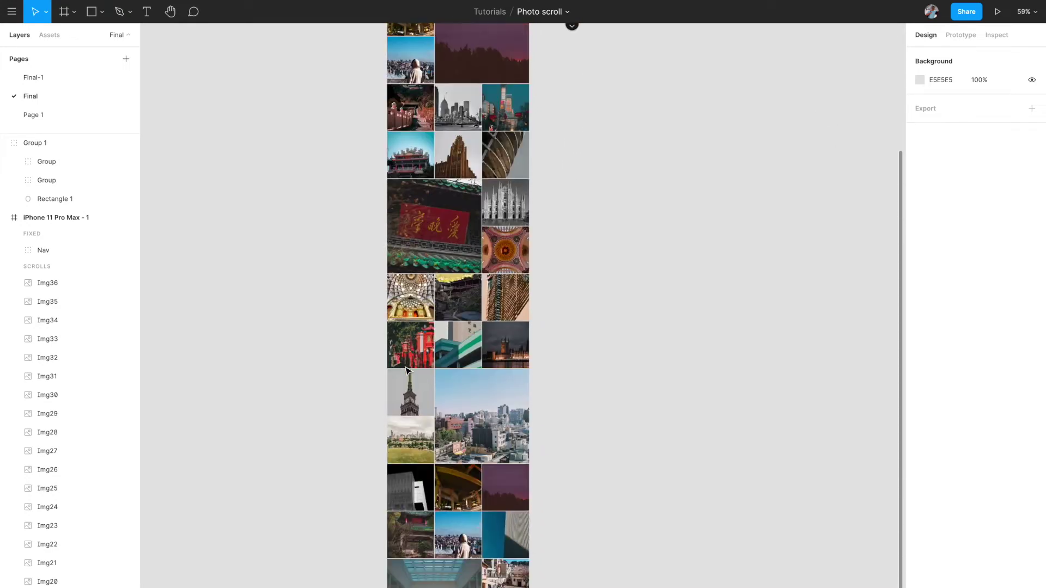
{"action": "scroll", "coordinate": [409, 372], "scroll_direction": "up", "scroll_amount": 5, "text": "ctrl"}
{"action": "scroll", "coordinate": [409, 372], "scroll_direction": "down", "scroll_amount": 2, "text": "ctrl"}
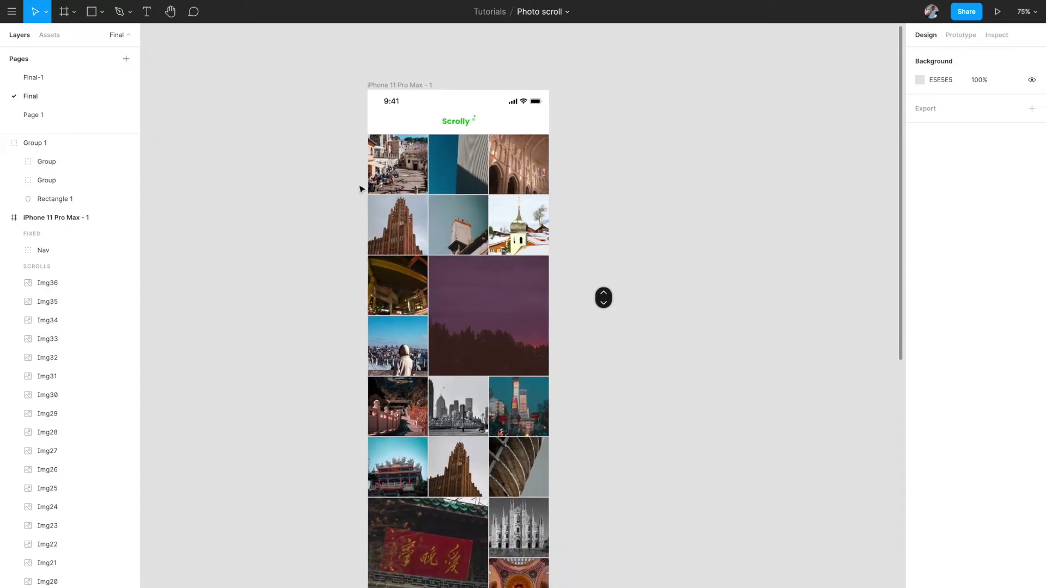
{"action": "left_click", "coordinate": [406, 165]}
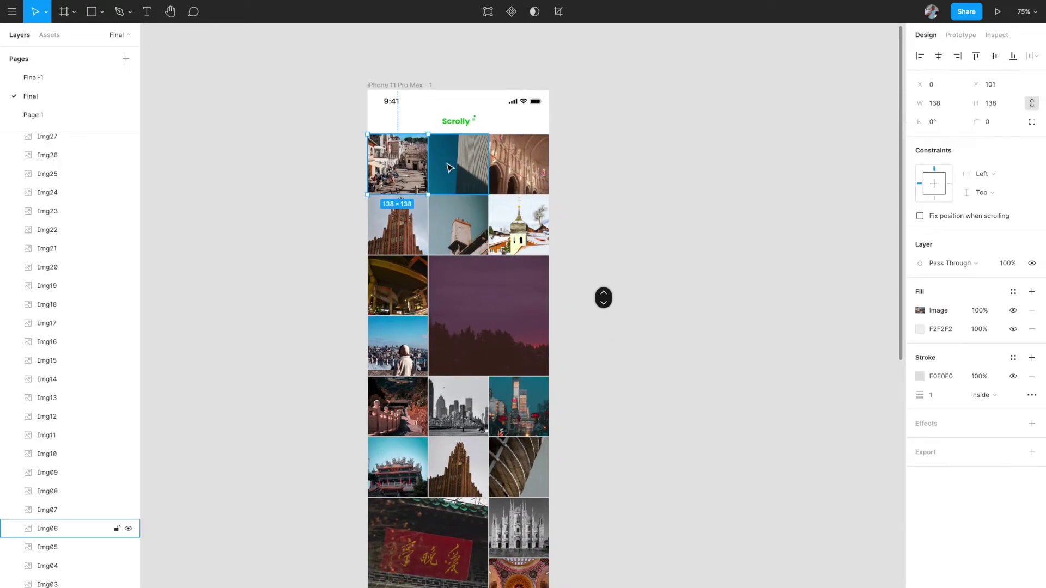
{"action": "left_click", "coordinate": [349, 214]}
- Group all the photos in the phone frame and rename the group Images
{"action": "scroll", "coordinate": [349, 214], "scroll_direction": "down", "scroll_amount": 4, "text": "ctrl"}
{"action": "scroll", "coordinate": [349, 214], "scroll_direction": "down", "scroll_amount": 2}
{"action": "left_click_drag", "start_coordinate": [356, 64], "coordinate": [460, 519]}
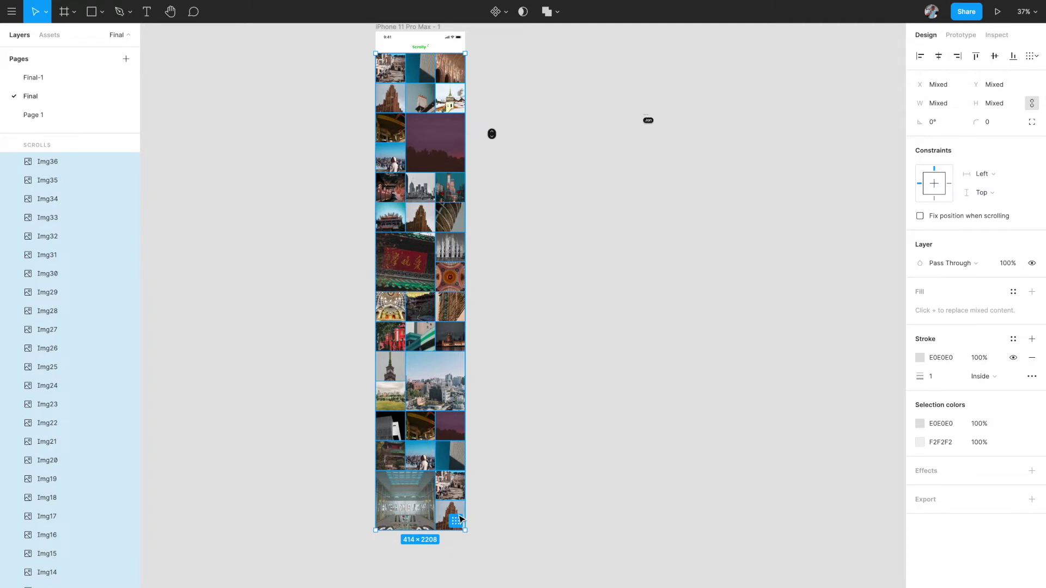
{"action": "key", "text": "super+g"}
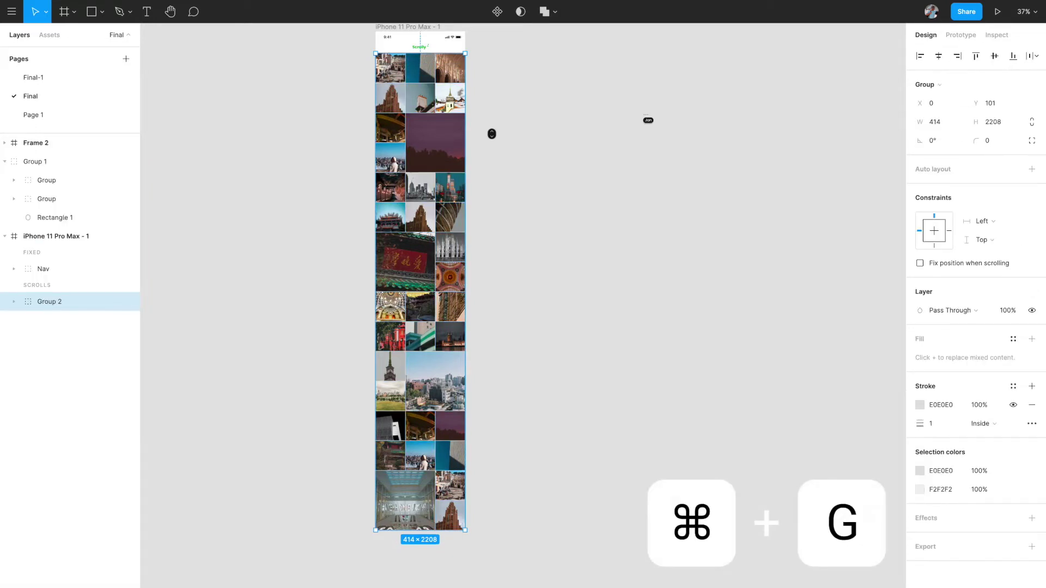
{"action": "double_click", "coordinate": [59, 302]}
{"action": "type", "text": "Images"}
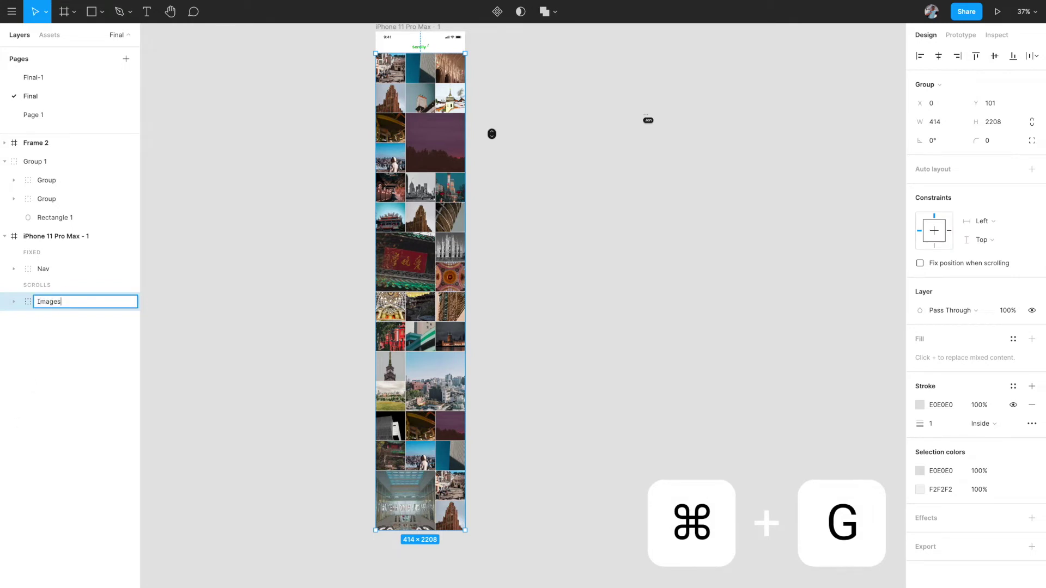
{"action": "key", "text": "Return"}
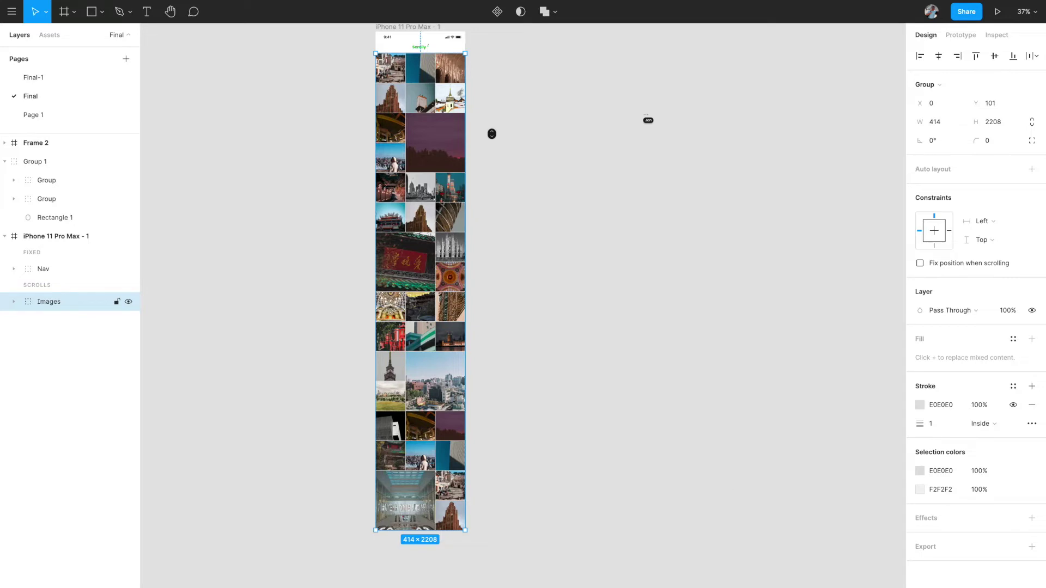
{"action": "left_click", "coordinate": [297, 137]}
- Set the height of the iPhone 11 Pro Max - 1 frame to 896
{"action": "scroll", "coordinate": [295, 139], "scroll_direction": "up", "scroll_amount": 1}
{"action": "scroll", "coordinate": [295, 139], "scroll_direction": "up", "scroll_amount": 5}
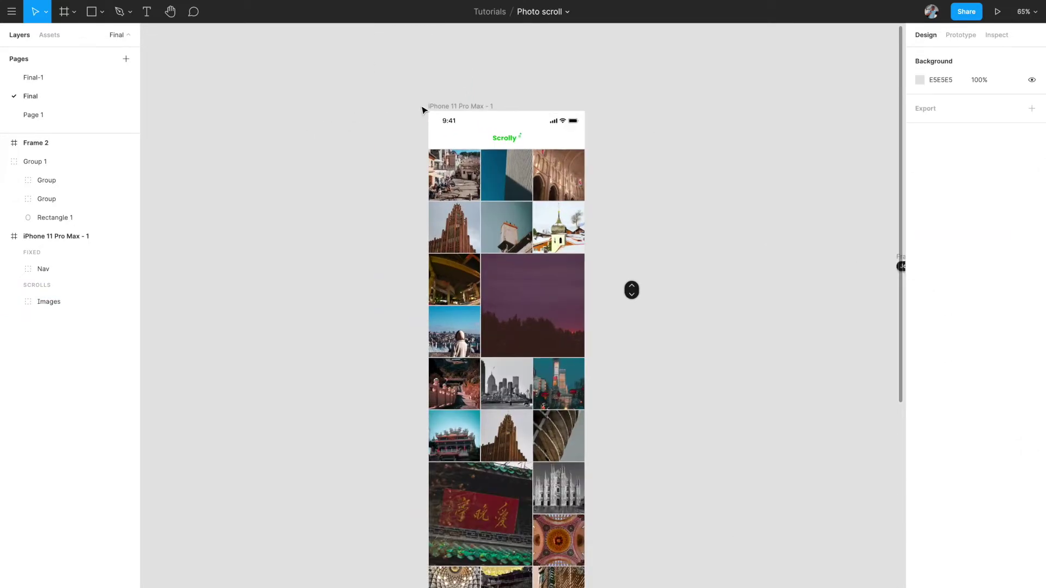
{"action": "left_click", "coordinate": [441, 107]}
{"action": "scroll", "coordinate": [440, 107], "scroll_direction": "right", "scroll_amount": 2}
{"action": "scroll", "coordinate": [440, 107], "scroll_direction": "right", "scroll_amount": 2}
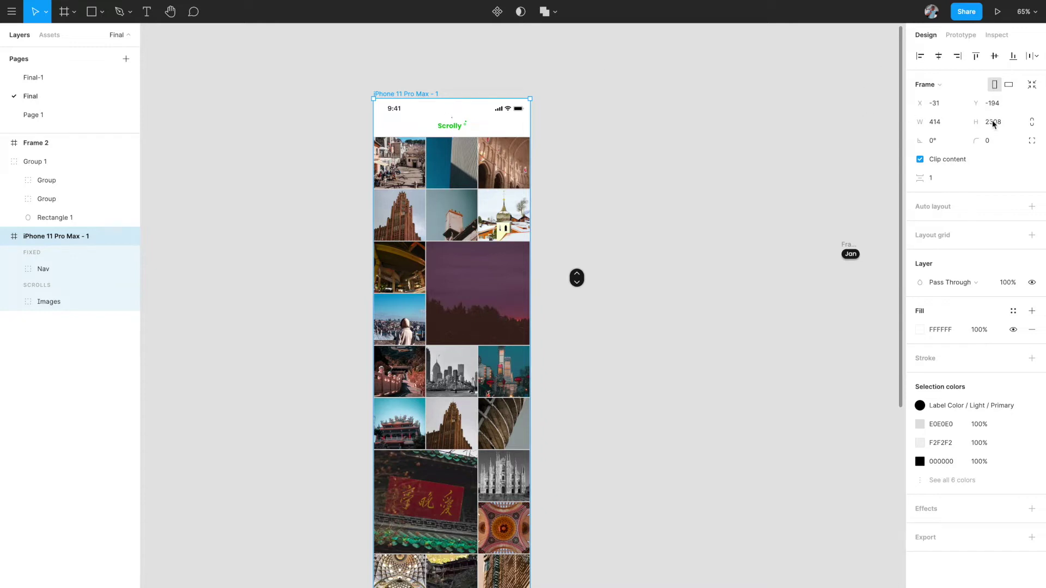
{"action": "scroll", "coordinate": [529, 240], "scroll_direction": "down", "scroll_amount": 5}
{"action": "scroll", "coordinate": [530, 240], "scroll_direction": "down", "scroll_amount": 1}
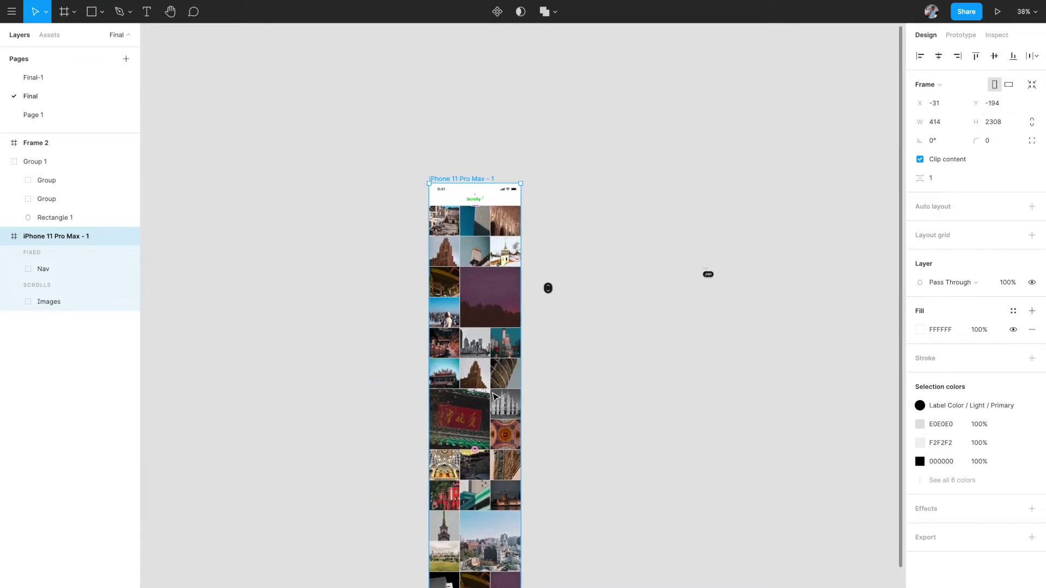
{"action": "scroll", "coordinate": [834, 159], "scroll_direction": "up", "scroll_amount": 2}
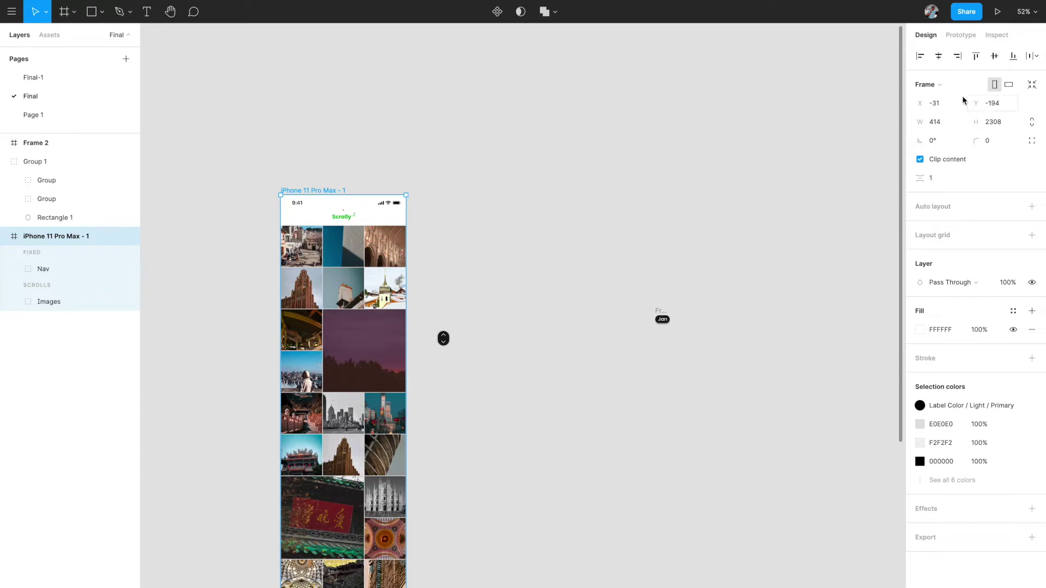
{"action": "left_click", "coordinate": [1006, 123]}
{"action": "type", "text": "896"}
{"action": "key", "text": "Return"}
{"action": "key", "text": "shift+2"}
{"action": "left_click", "coordinate": [353, 277]}
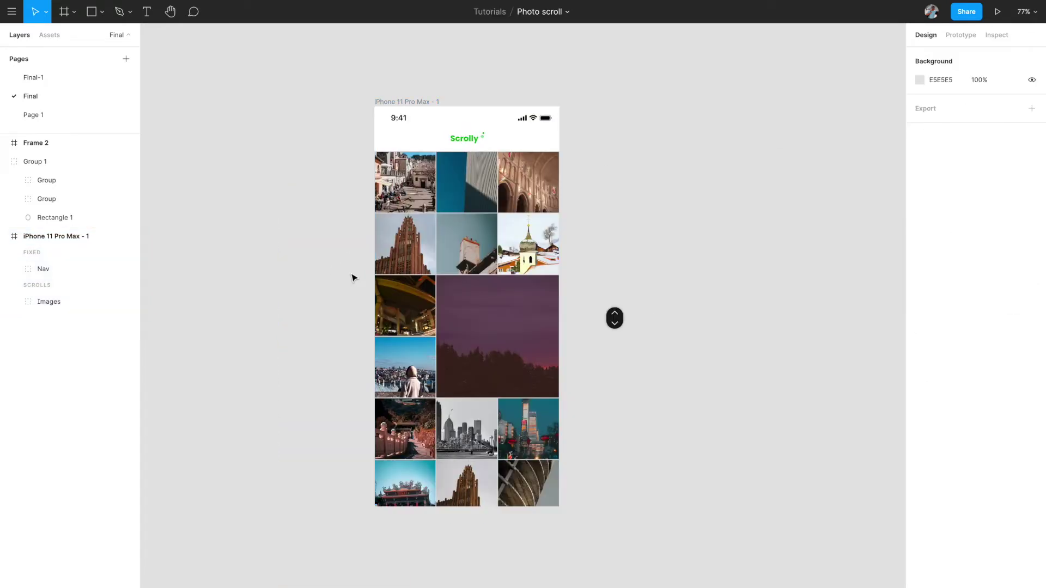
- Move the scroll handle group into the phone frame at about X 355, Y 446, over the large purple photo, and rename it indicator
{"action": "scroll", "coordinate": [353, 278], "scroll_direction": "up", "scroll_amount": 3}
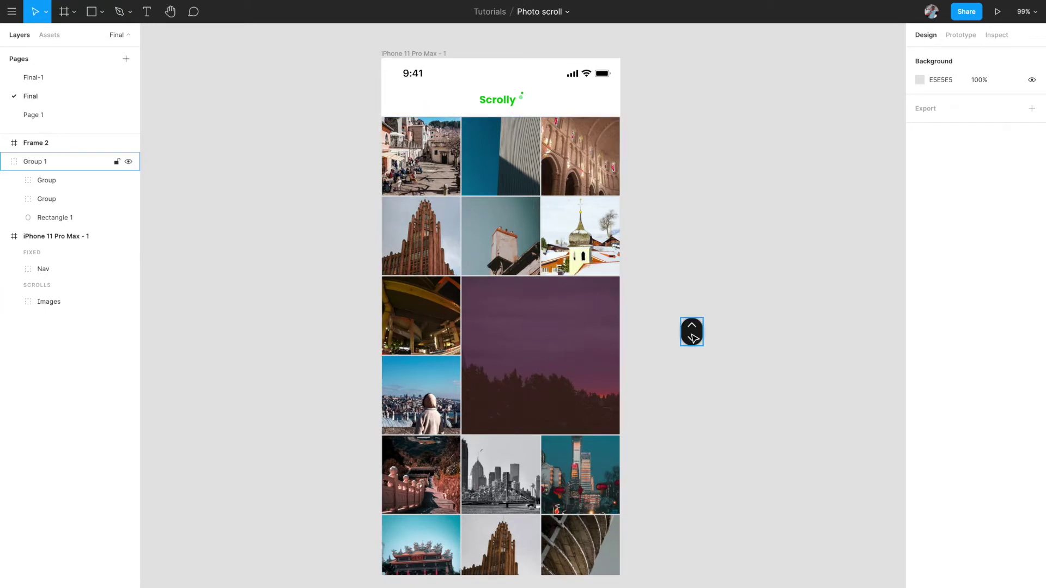
{"action": "left_click_drag", "start_coordinate": [692, 338], "coordinate": [600, 336]}
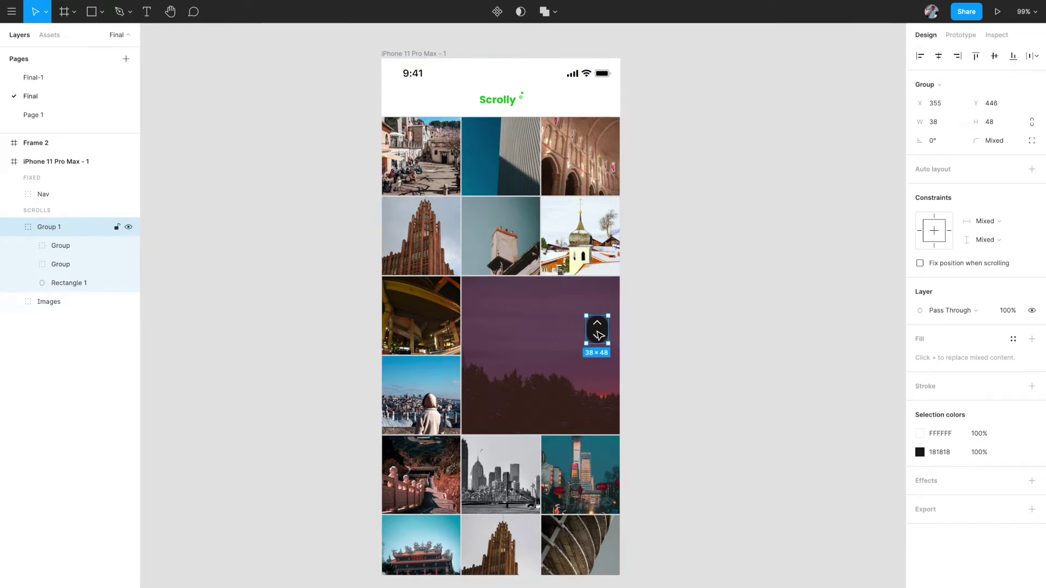
{"action": "scroll", "coordinate": [600, 336], "scroll_direction": "up", "scroll_amount": 1}
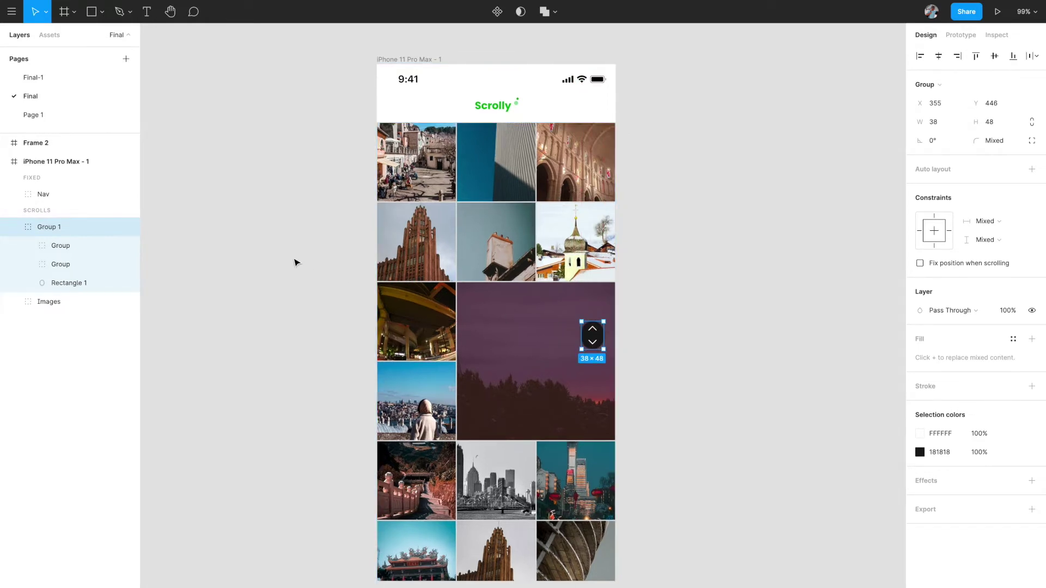
{"action": "double_click", "coordinate": [52, 227]}
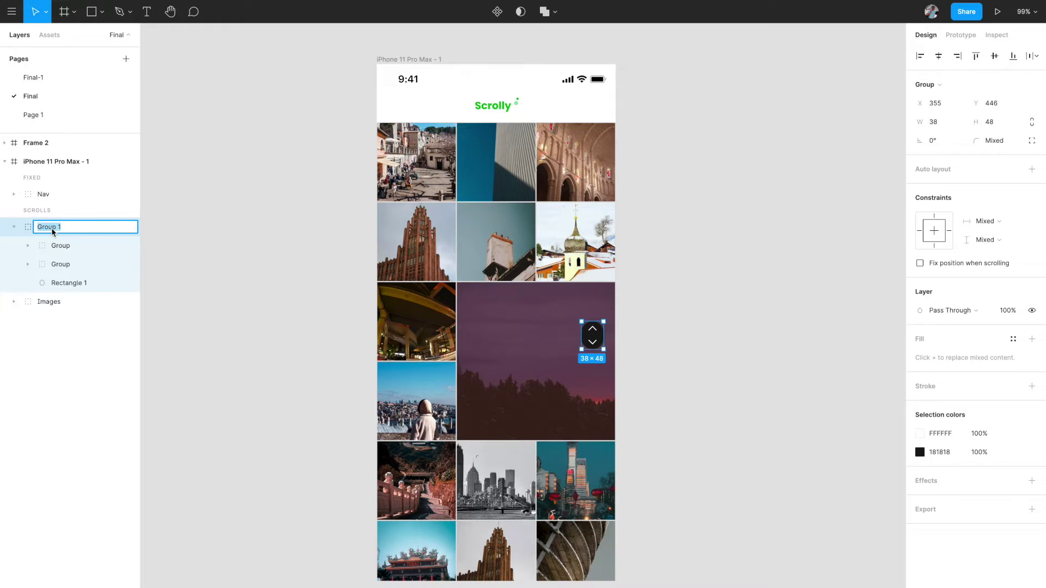
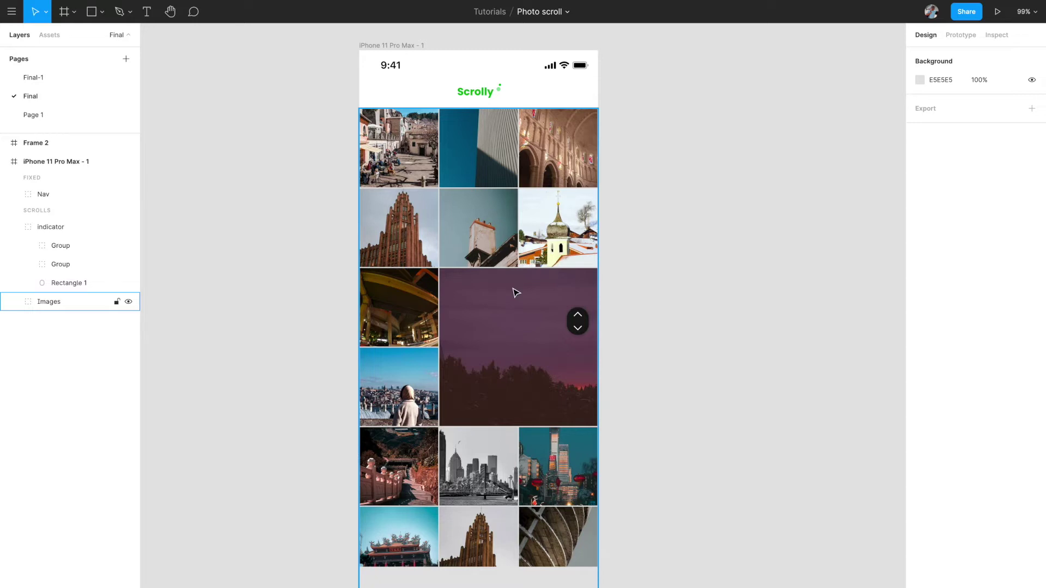
{"action": "left_click", "coordinate": [576, 326]}
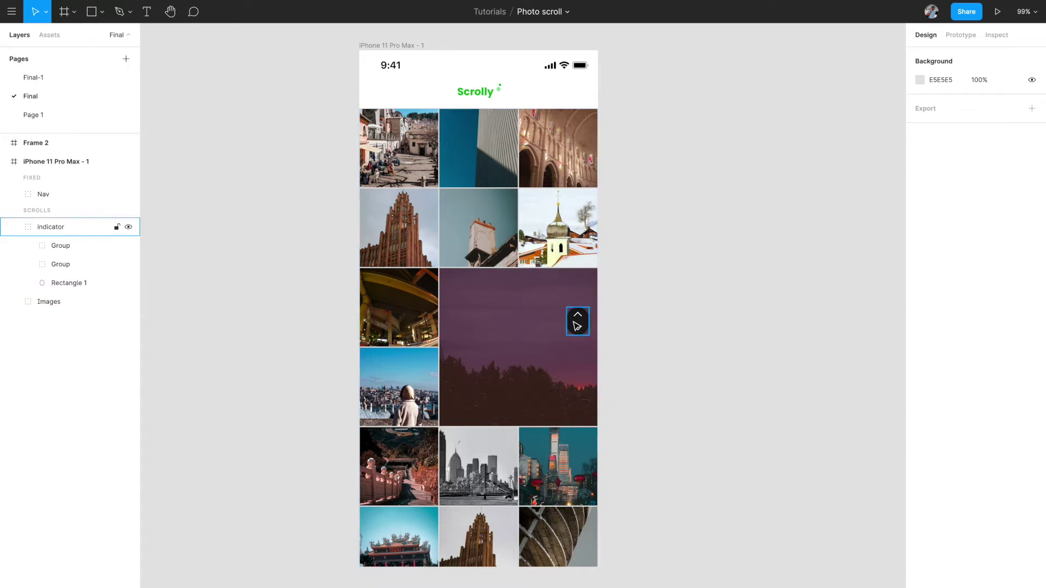
{"action": "left_click", "coordinate": [580, 298]}
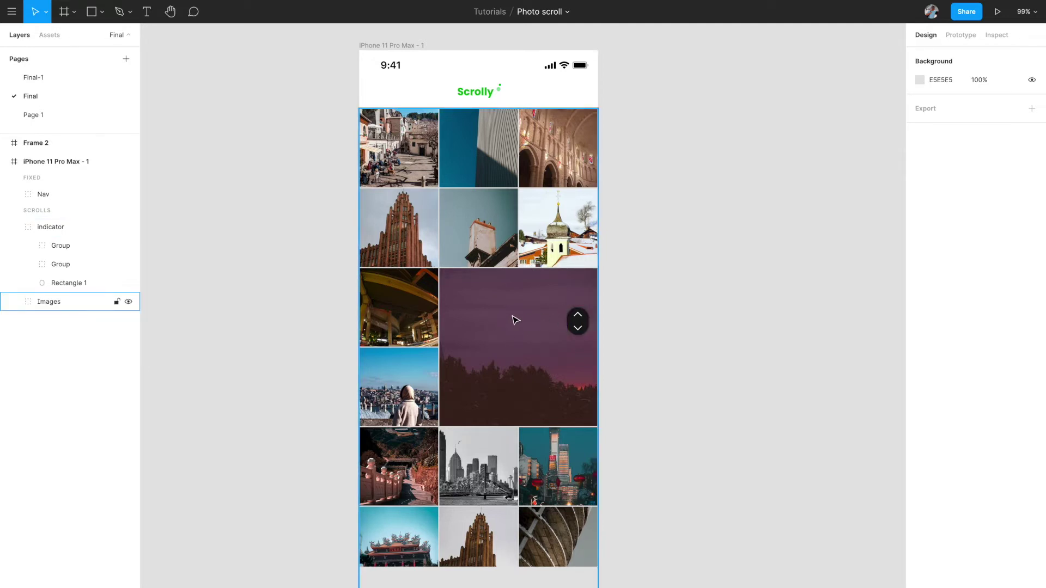
- Draw a rectangle about 73 × 27 beside the indicator on the purple photo and round its corners to 13.5 to form a pill
{"action": "scroll", "coordinate": [728, 324], "scroll_direction": "up", "scroll_amount": 2}
{"action": "left_click", "coordinate": [727, 324]}
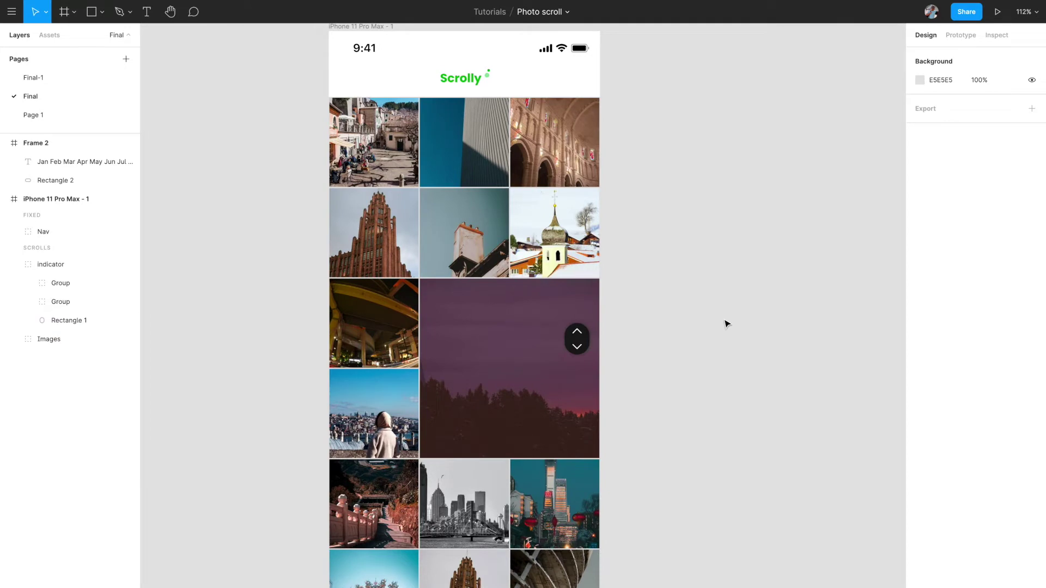
{"action": "scroll", "coordinate": [600, 355], "scroll_direction": "up", "scroll_amount": 3}
{"action": "left_click", "coordinate": [557, 349]}
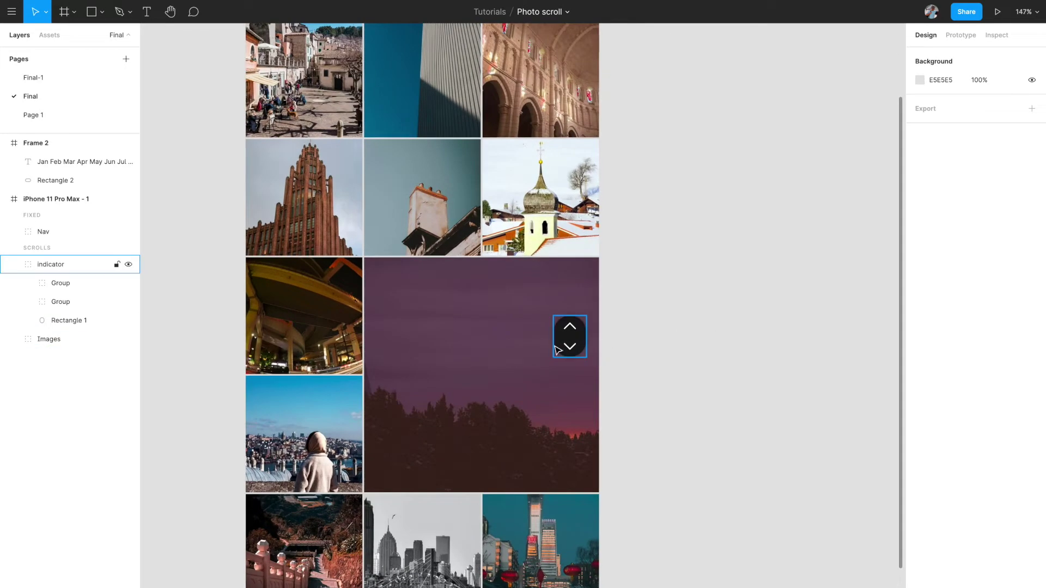
{"action": "scroll", "coordinate": [511, 354], "scroll_direction": "up", "scroll_amount": 3}
{"action": "key", "text": "r"}
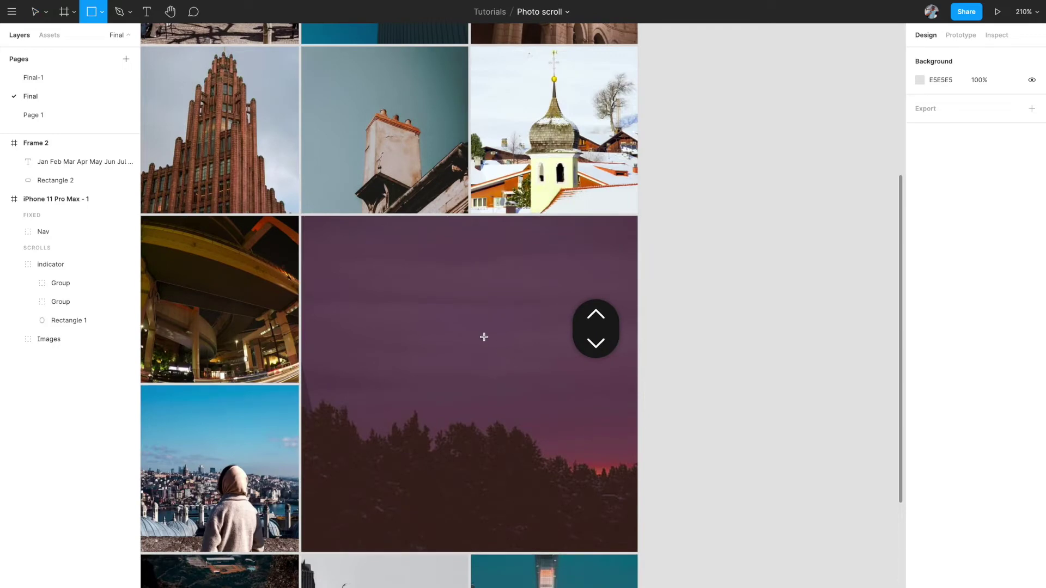
{"action": "mouse_move", "coordinate": [471, 310]}
{"action": "left_mouse_down"}
{"action": "mouse_move", "coordinate": [561, 350]}
{"action": "mouse_move", "coordinate": [536, 338]}
{"action": "left_mouse_up"}
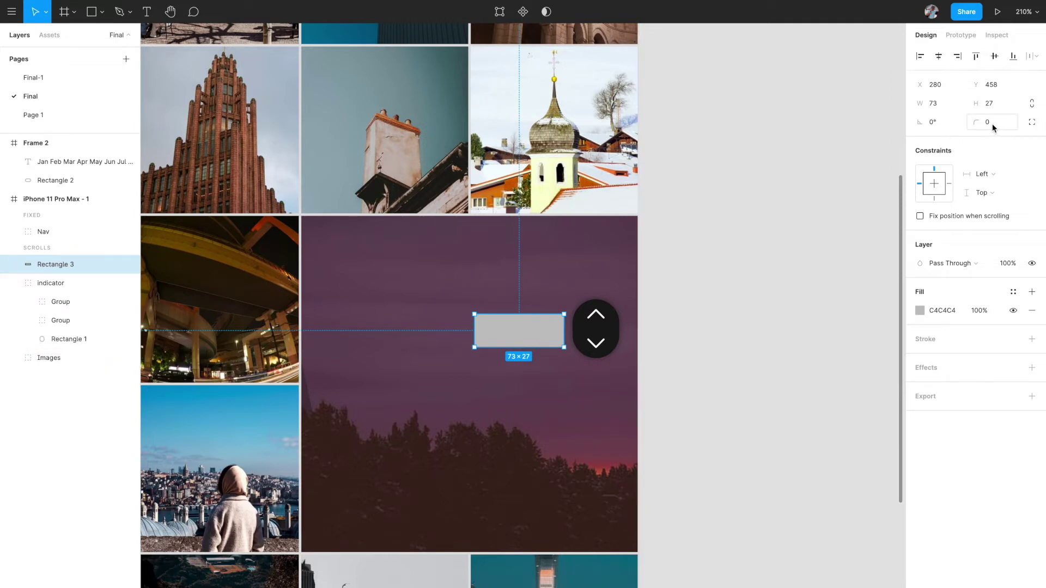
{"action": "scroll", "coordinate": [563, 393], "scroll_direction": "up", "scroll_amount": 3}
{"action": "left_click_drag", "start_coordinate": [602, 327], "coordinate": [530, 374]}
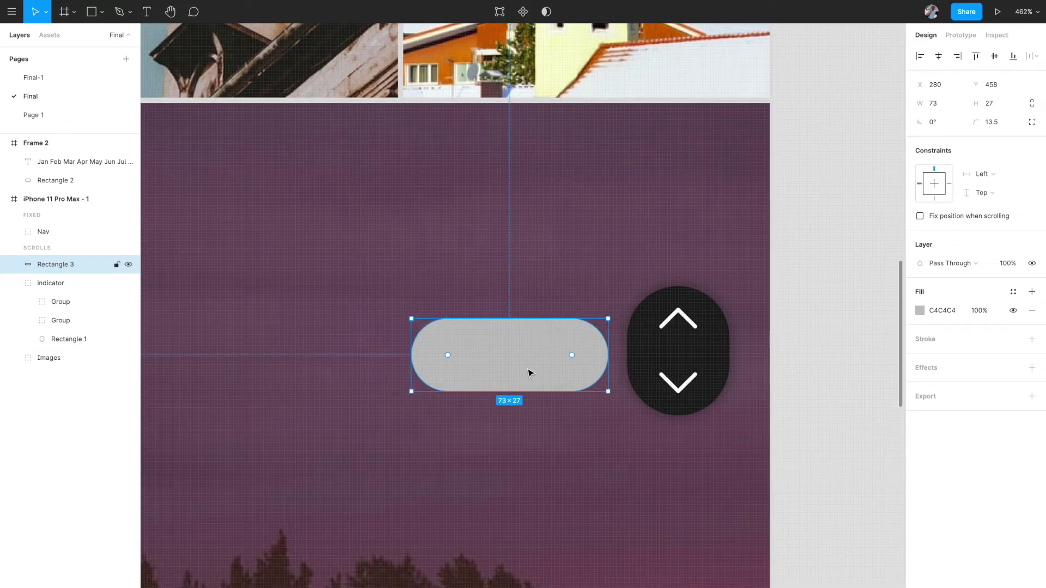
- Fill the pill with 181818, sampled from the indicator's dark background
{"action": "left_click", "coordinate": [919, 313]}
{"action": "left_click", "coordinate": [782, 487]}
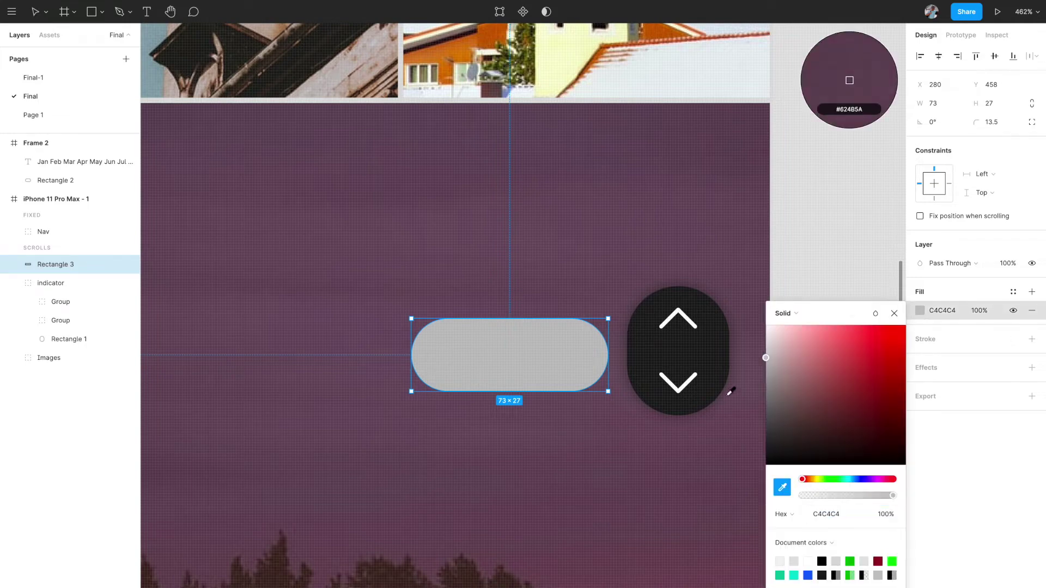
{"action": "left_click", "coordinate": [711, 362]}
{"action": "left_click", "coordinate": [900, 316]}
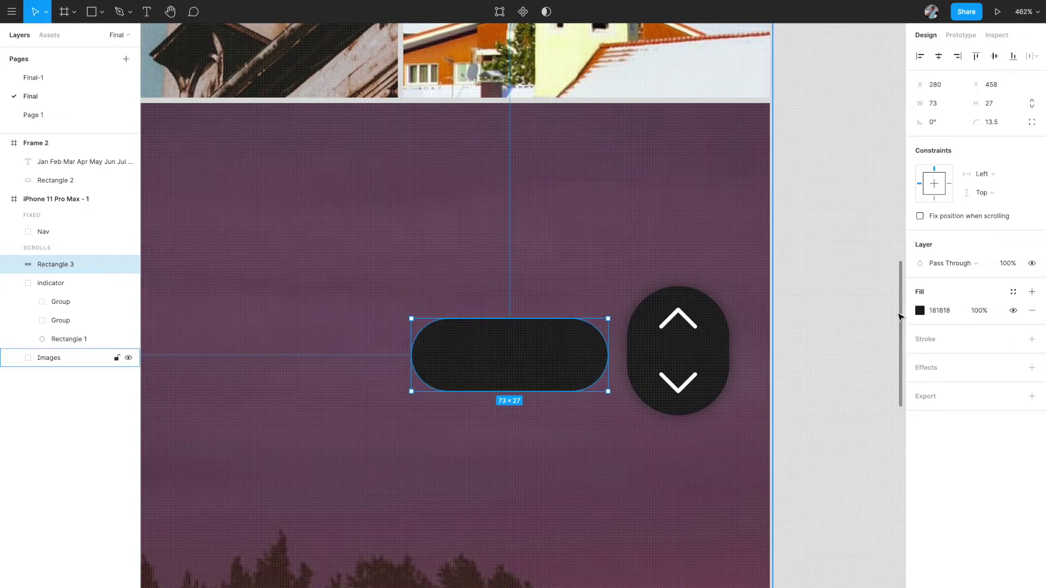
{"action": "left_click", "coordinate": [840, 334]}
- Move the dark pill out of the phone frame onto the empty canvas beside it, at about X 453, Y 240
{"action": "scroll", "coordinate": [841, 334], "scroll_direction": "down", "scroll_amount": 5}
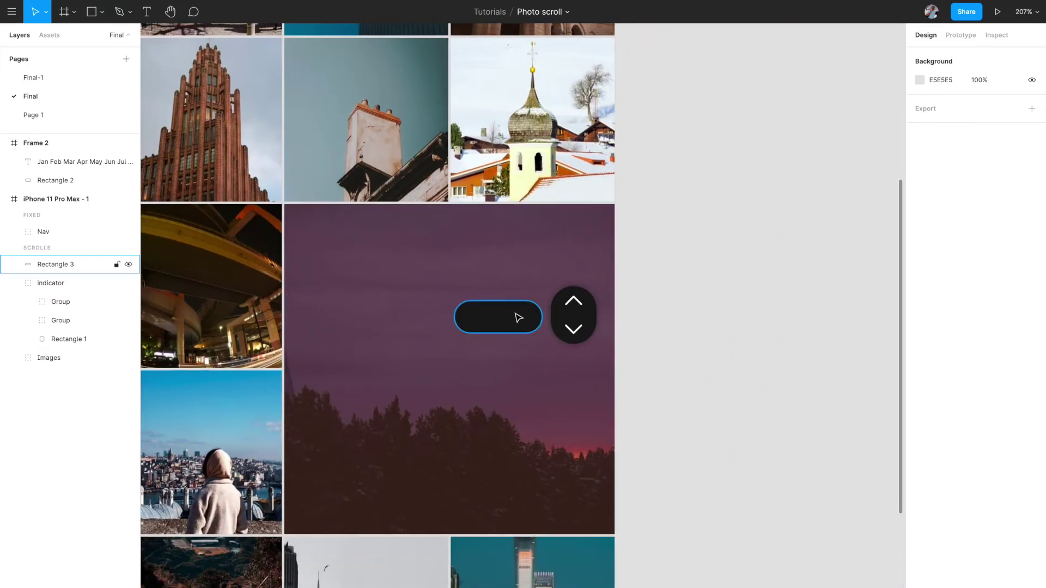
{"action": "left_click", "coordinate": [533, 317]}
{"action": "left_click_drag", "start_coordinate": [502, 311], "coordinate": [729, 252]}
{"action": "scroll", "coordinate": [729, 253], "scroll_direction": "up", "scroll_amount": 3}
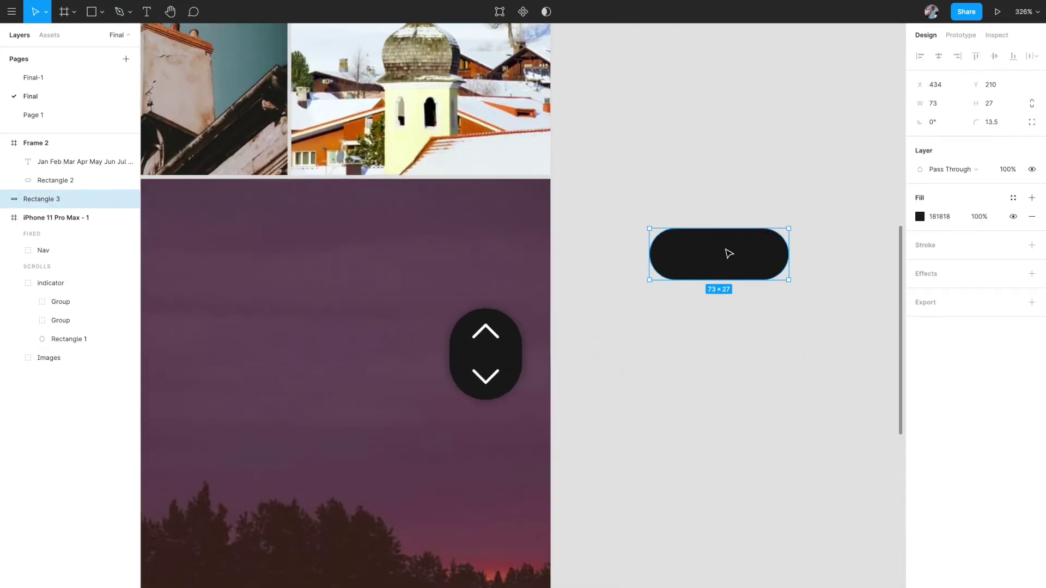
{"action": "scroll", "coordinate": [729, 254], "scroll_direction": "right", "scroll_amount": 1}
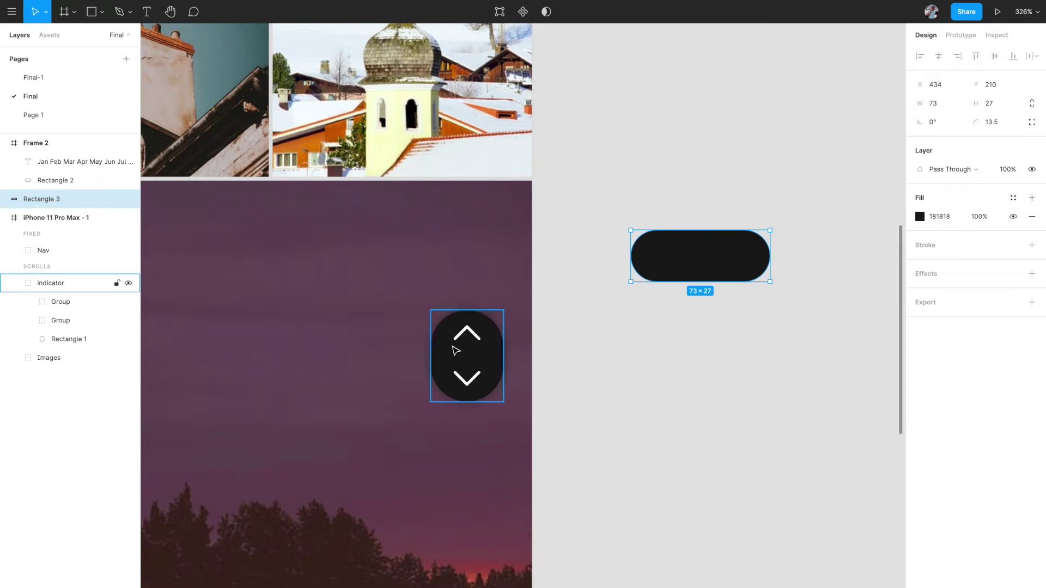
{"action": "scroll", "coordinate": [464, 349], "scroll_direction": "down", "scroll_amount": 10}
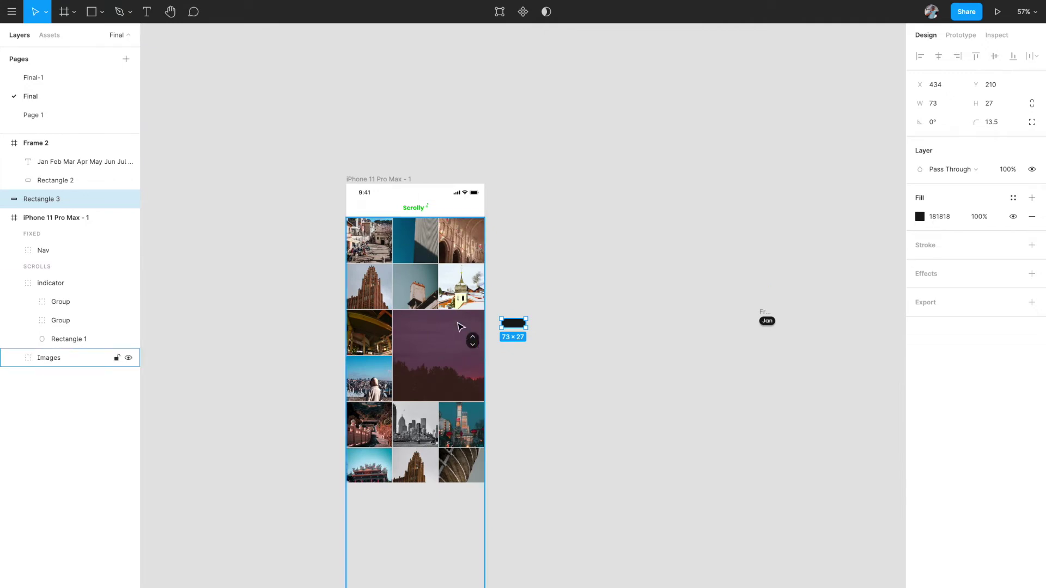
{"action": "scroll", "coordinate": [483, 341], "scroll_direction": "up", "scroll_amount": 5}
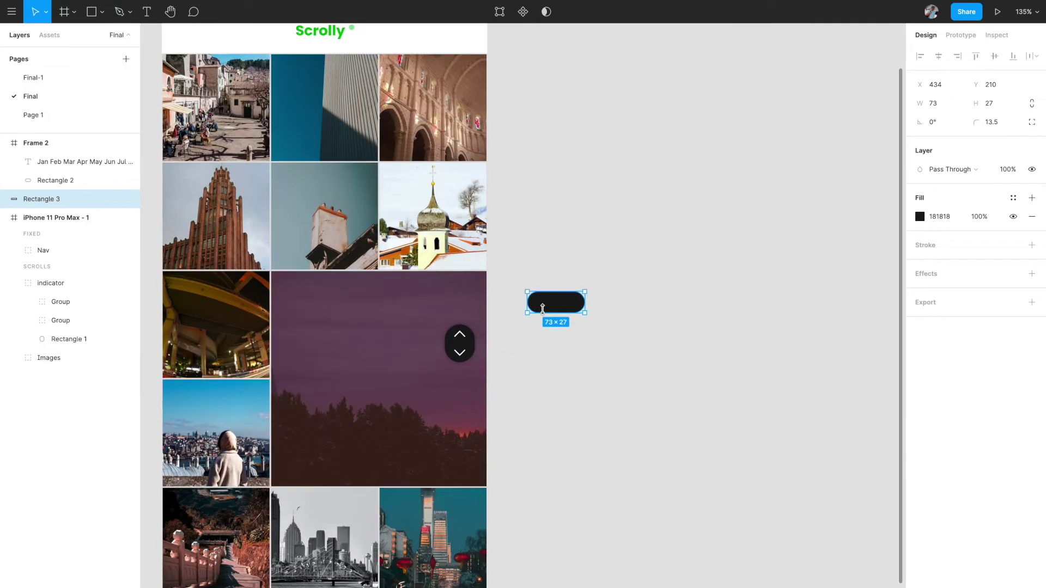
{"action": "scroll", "coordinate": [510, 322], "scroll_direction": "up", "scroll_amount": 3}
{"action": "left_click_drag", "start_coordinate": [556, 300], "coordinate": [550, 355]}
{"action": "scroll", "coordinate": [551, 355], "scroll_direction": "up", "scroll_amount": 2}
{"action": "scroll", "coordinate": [551, 355], "scroll_direction": "down", "scroll_amount": 2}
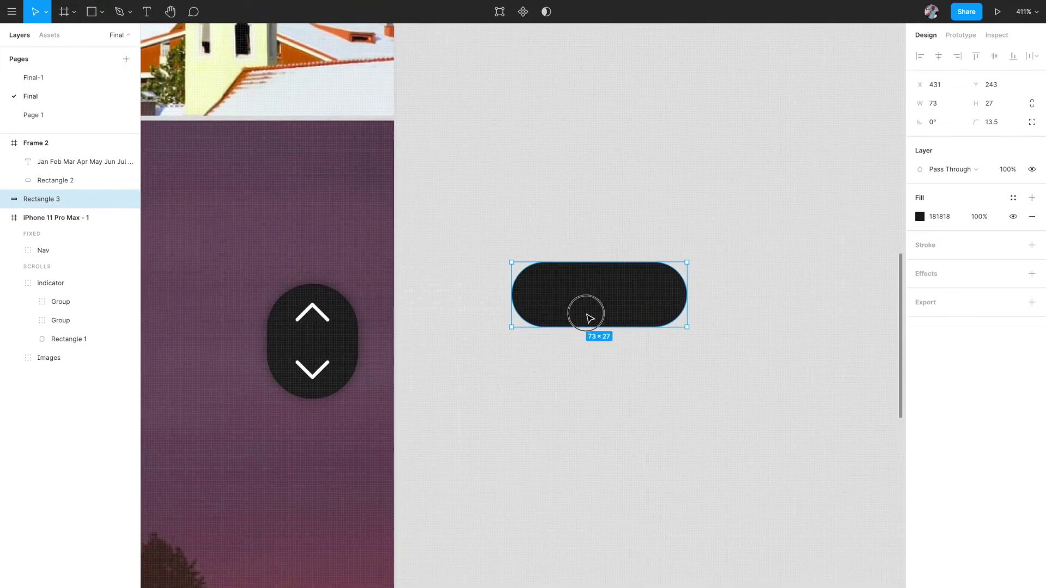
{"action": "left_click_drag", "start_coordinate": [588, 317], "coordinate": [637, 312]}
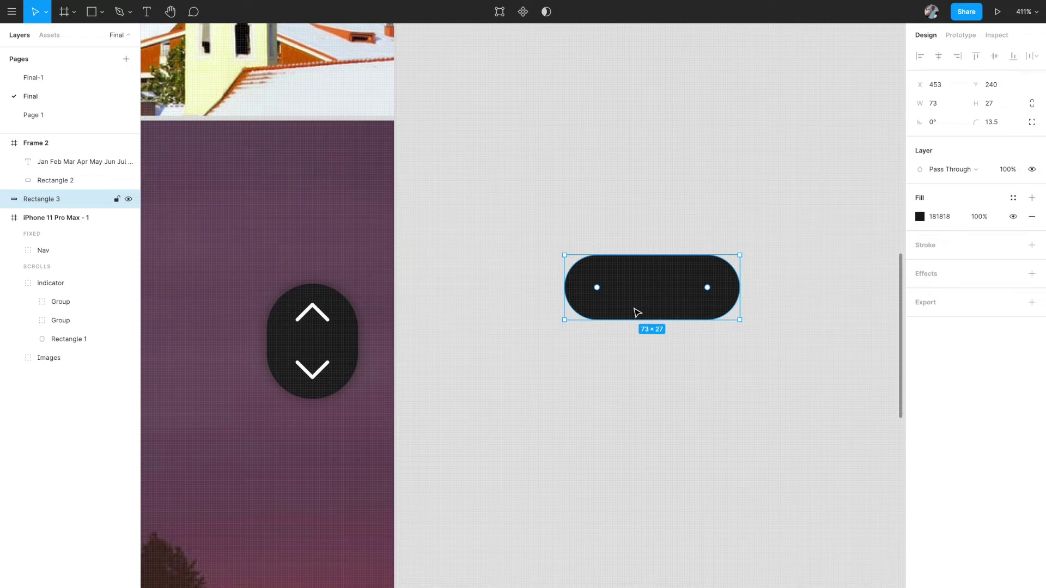
- Add a text layer reading Jan on the dark pill
{"action": "left_click", "coordinate": [638, 218]}
{"action": "left_click", "coordinate": [642, 276]}
{"action": "scroll", "coordinate": [643, 276], "scroll_direction": "right", "scroll_amount": 1}
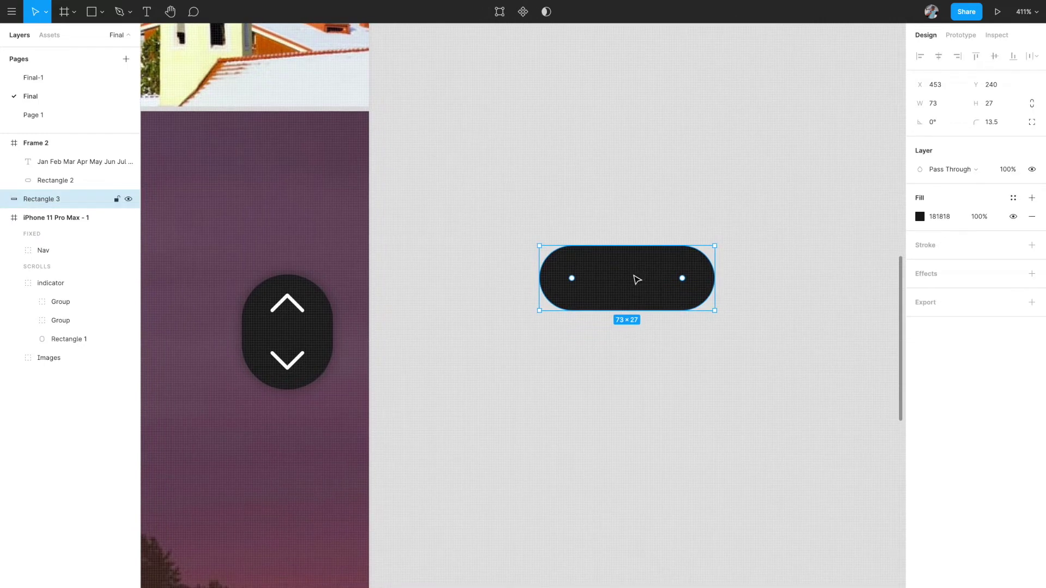
{"action": "key", "text": "t"}
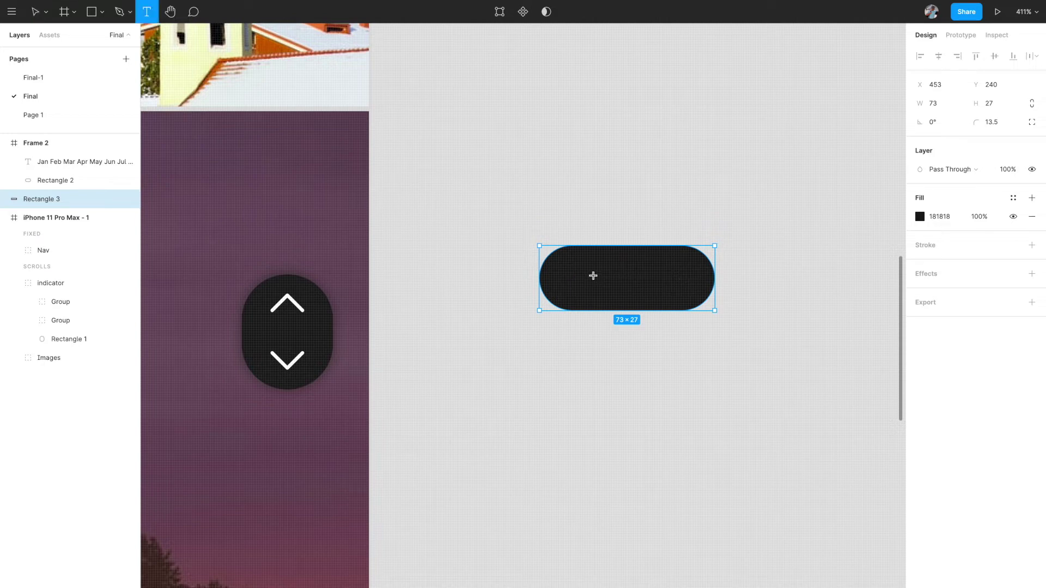
{"action": "left_click", "coordinate": [593, 275]}
{"action": "type", "text": "Jan"}
{"action": "key", "text": "Escape"}
- Shift the Jan text toward the pill's right end and narrow the pill around it to a width of about 51
{"action": "left_click_drag", "start_coordinate": [626, 318], "coordinate": [683, 283]}
{"action": "left_click", "coordinate": [603, 285]}
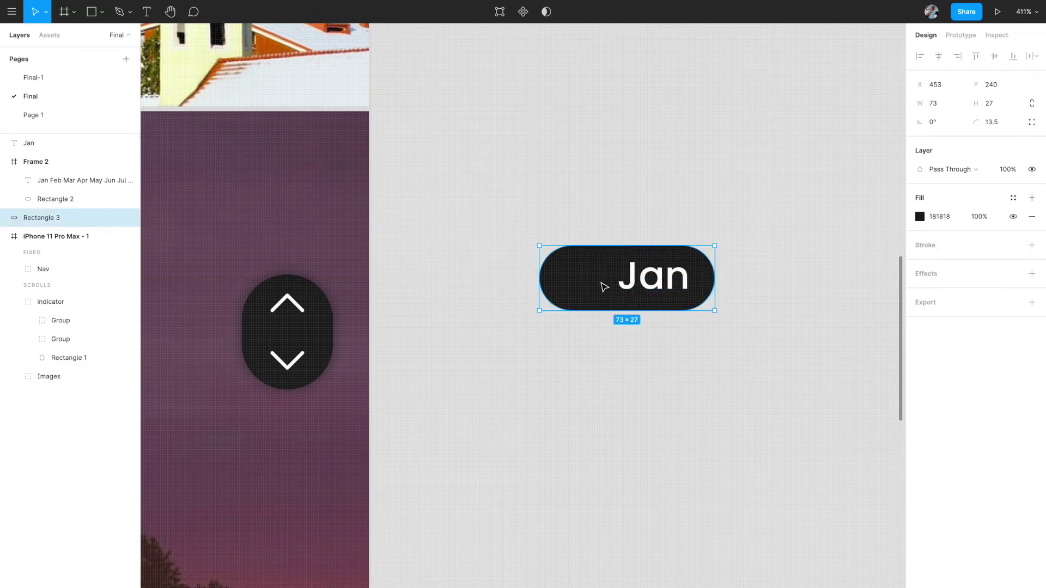
{"action": "left_click_drag", "start_coordinate": [538, 279], "coordinate": [592, 279]}
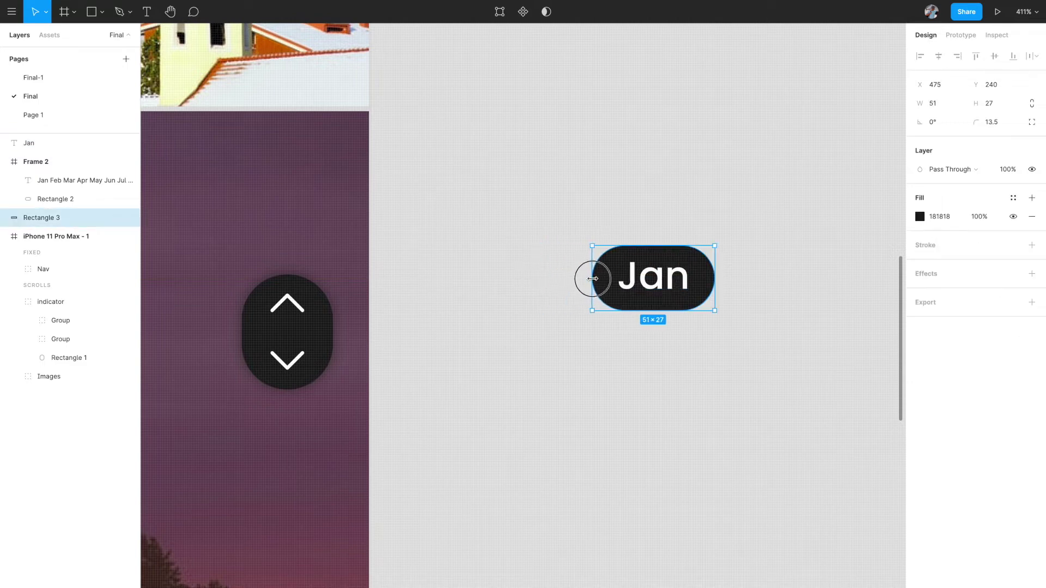
- Add Feb on a new line below Jan in the pill's text layer
{"action": "left_click", "coordinate": [649, 280]}
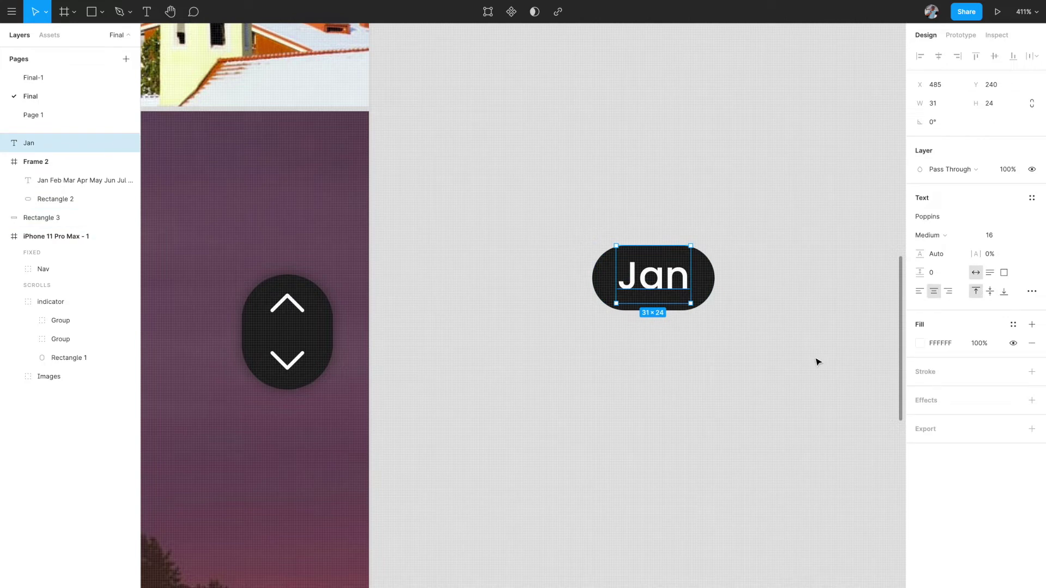
{"action": "double_click", "coordinate": [676, 276]}
{"action": "left_click", "coordinate": [685, 277]}
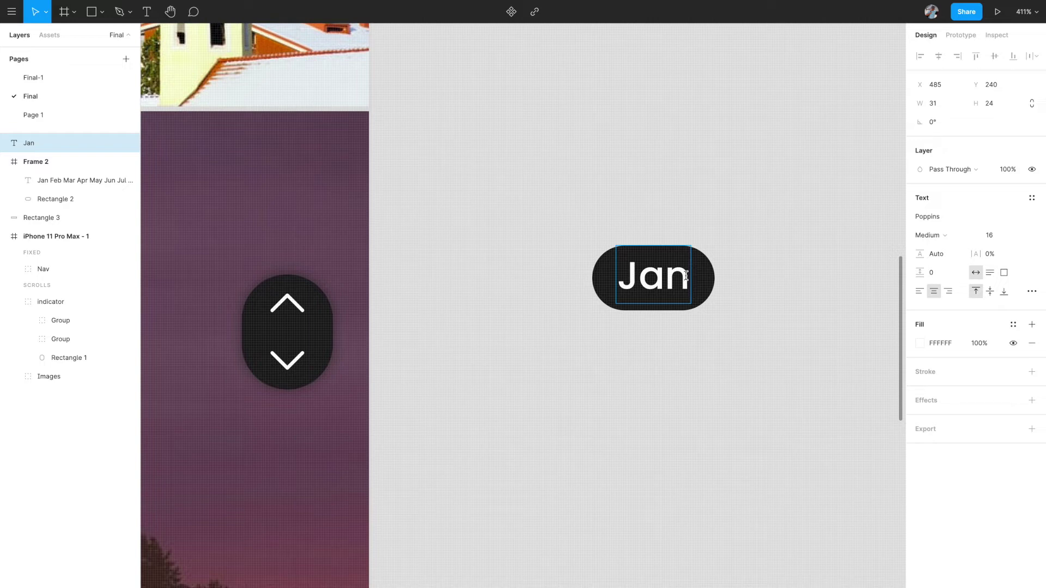
{"action": "key", "text": "Return"}
{"action": "type", "text": "Feb"}
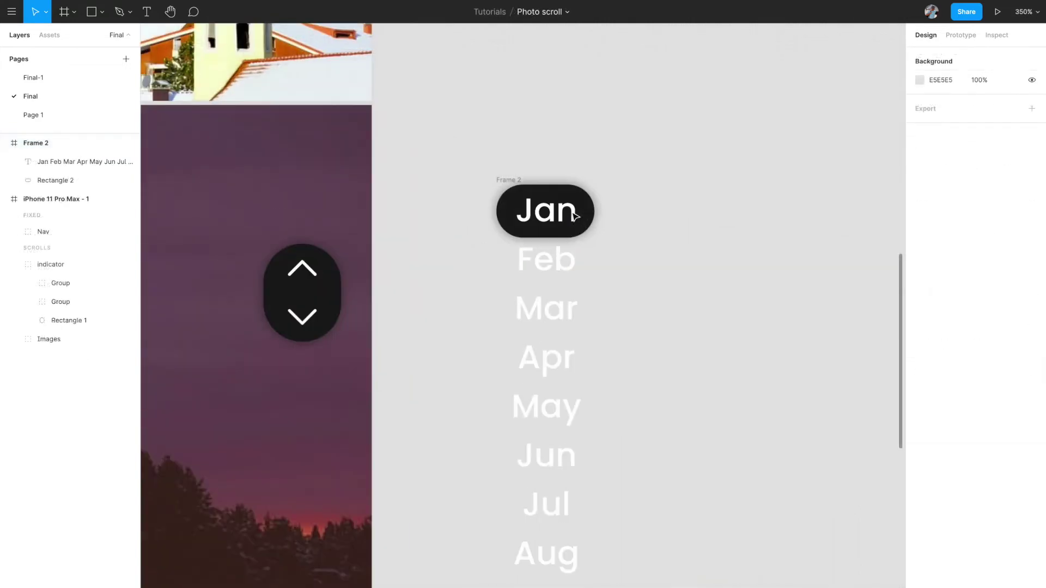
- Examine the month list in Frame 2 from Jan to Dec, and inspect the frame and its text and rectangle layers
{"action": "scroll", "coordinate": [578, 216], "scroll_direction": "down", "scroll_amount": 2}
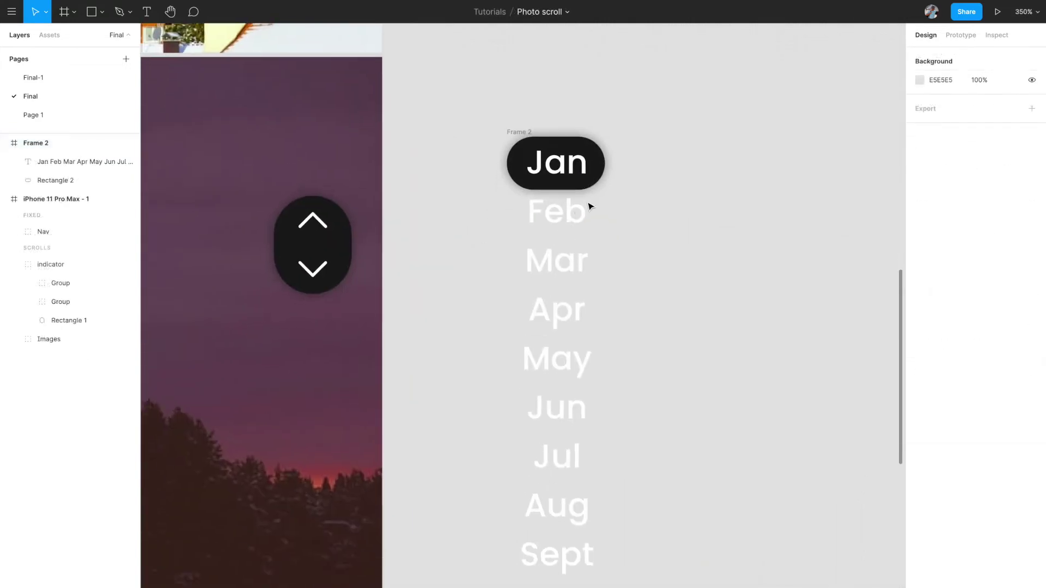
{"action": "left_click", "coordinate": [575, 178]}
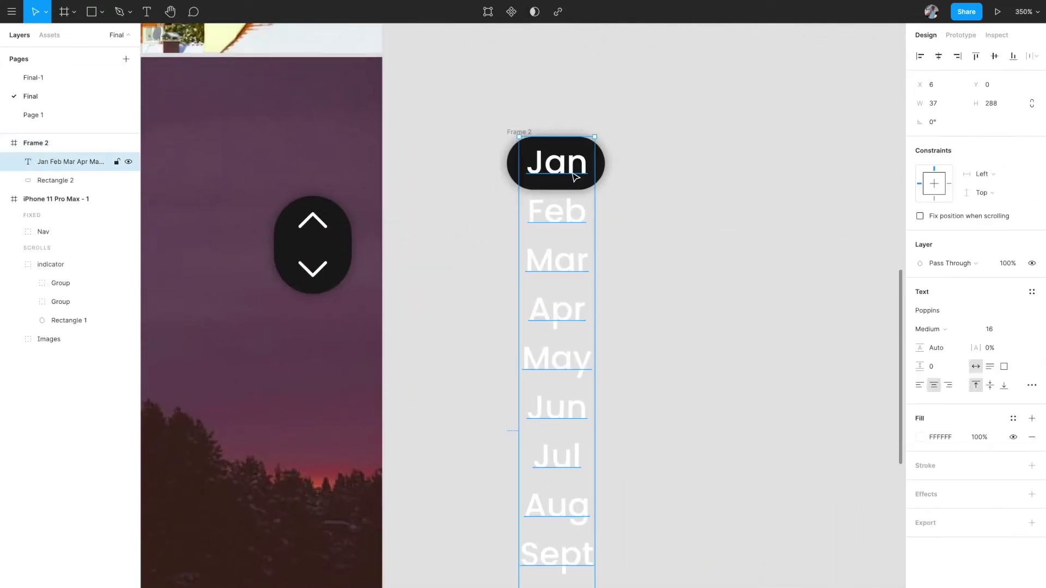
{"action": "scroll", "coordinate": [579, 338], "scroll_direction": "down", "scroll_amount": 1}
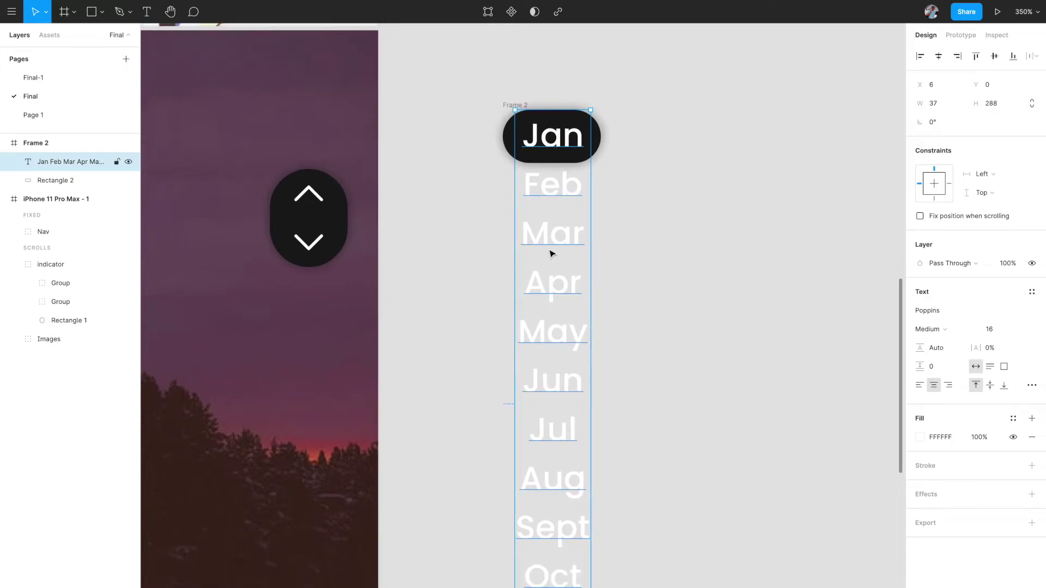
{"action": "scroll", "coordinate": [552, 254], "scroll_direction": "down", "scroll_amount": 2}
{"action": "scroll", "coordinate": [545, 283], "scroll_direction": "down", "scroll_amount": 3}
{"action": "scroll", "coordinate": [557, 496], "scroll_direction": "up", "scroll_amount": 1}
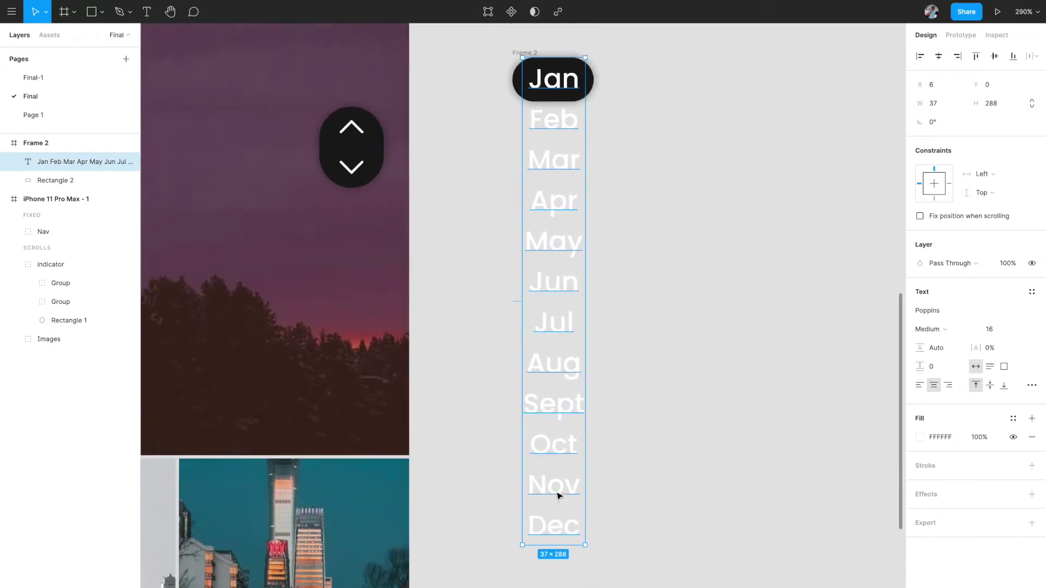
{"action": "scroll", "coordinate": [614, 238], "scroll_direction": "up", "scroll_amount": 2}
{"action": "scroll", "coordinate": [616, 168], "scroll_direction": "up", "scroll_amount": 3}
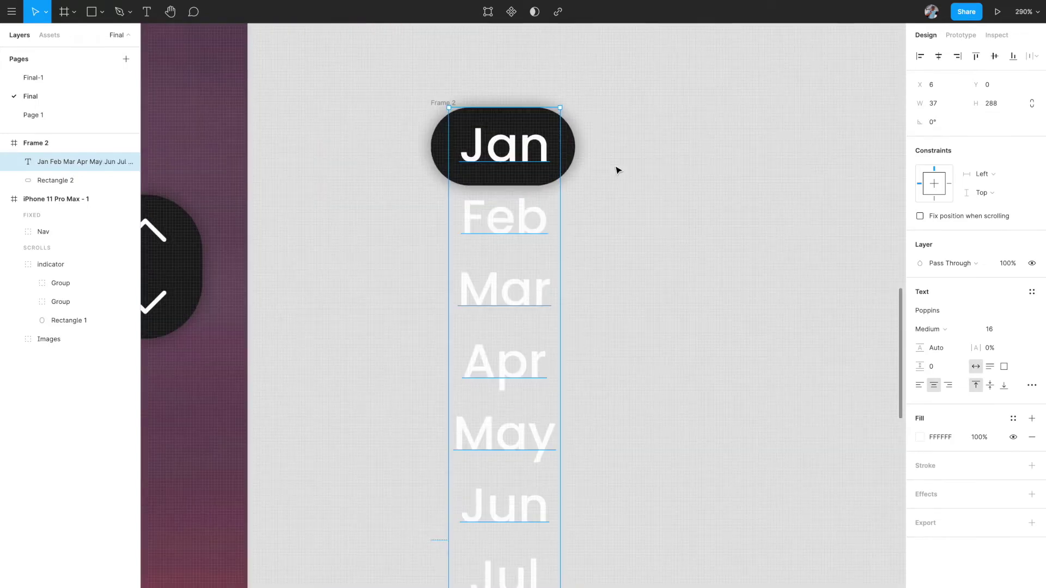
{"action": "left_click", "coordinate": [571, 158]}
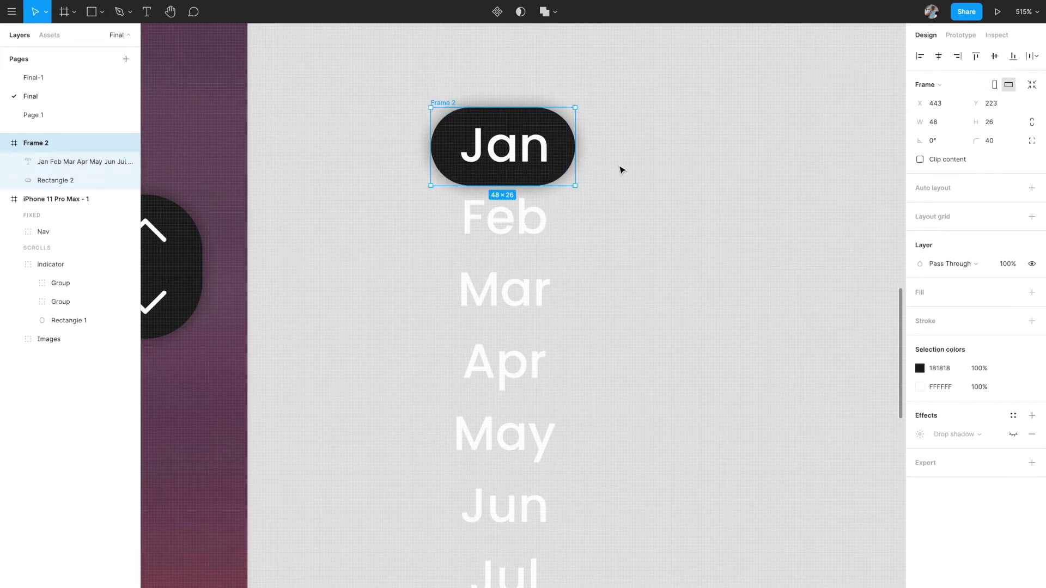
{"action": "left_click", "coordinate": [81, 161]}
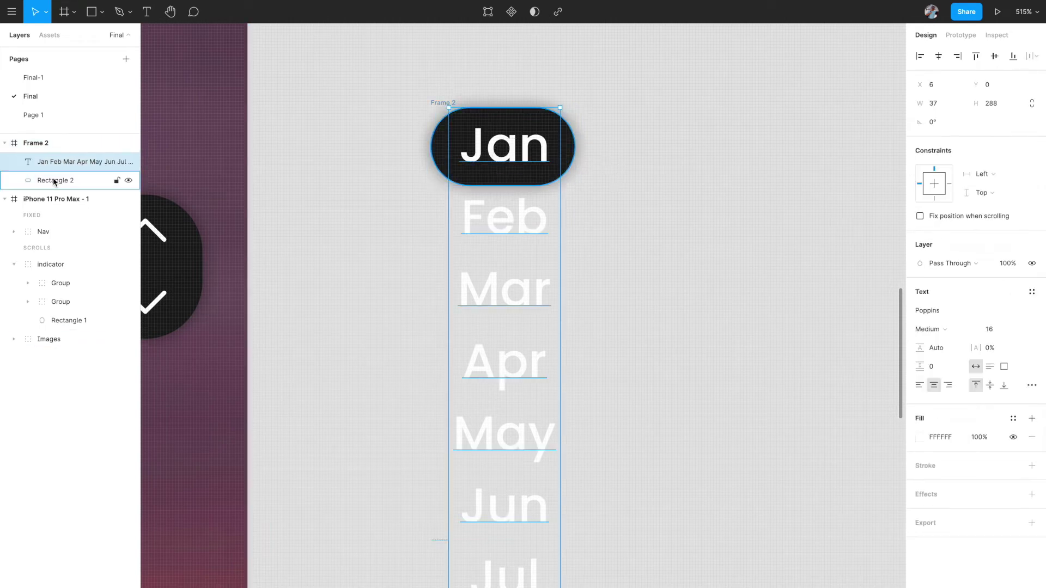
{"action": "left_click", "coordinate": [53, 178]}
{"action": "left_click", "coordinate": [63, 168]}
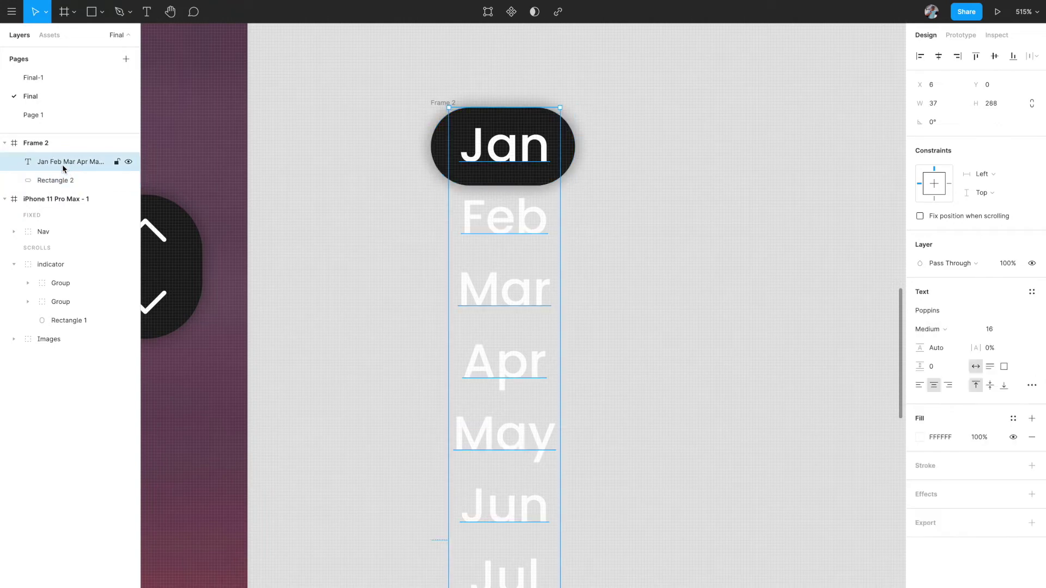
- Rename the Frame 2 layer holding the month list as date
{"action": "left_click", "coordinate": [41, 143]}
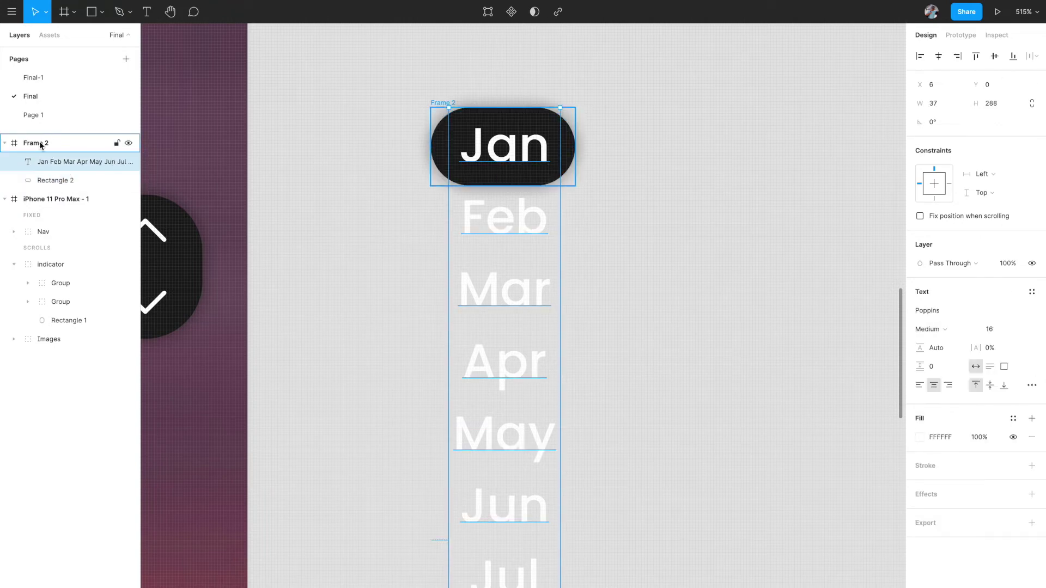
{"action": "double_click", "coordinate": [41, 143]}
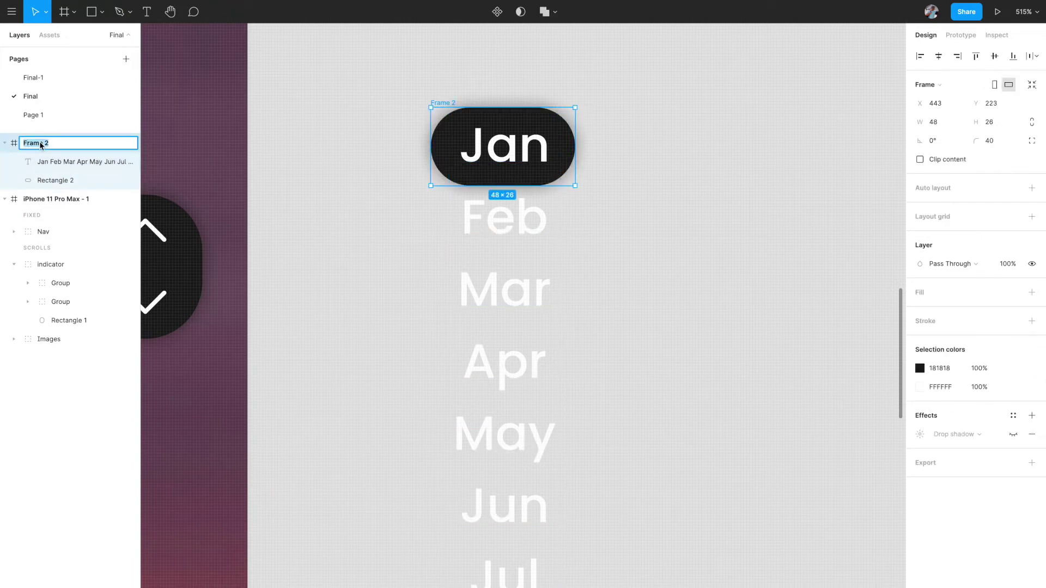
{"action": "type", "text": "date"}
{"action": "key", "text": "Return"}
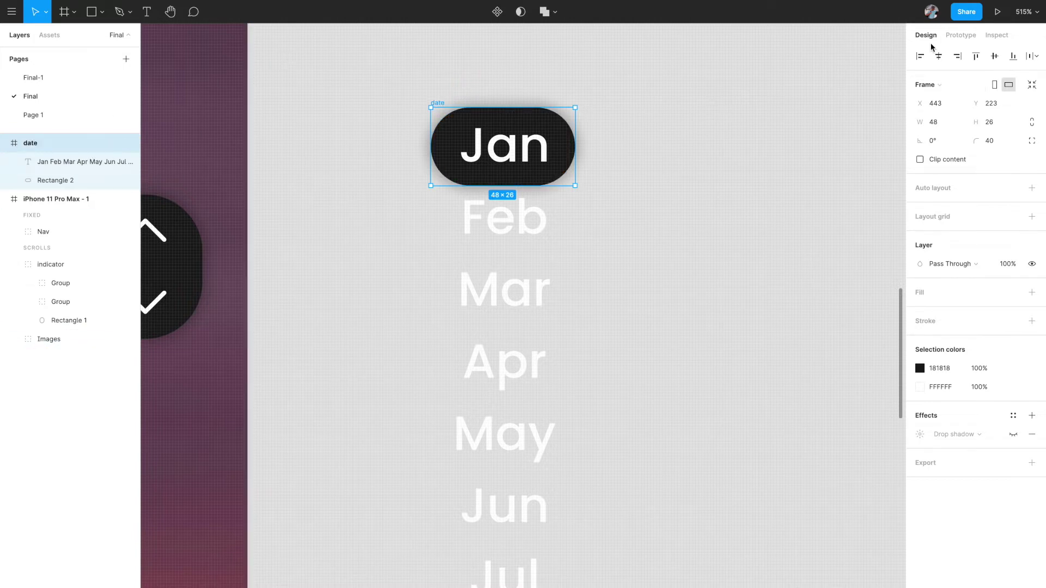
- Clip the date frame's content to its bounds and make its drop shadow visible
{"action": "left_click", "coordinate": [939, 86]}
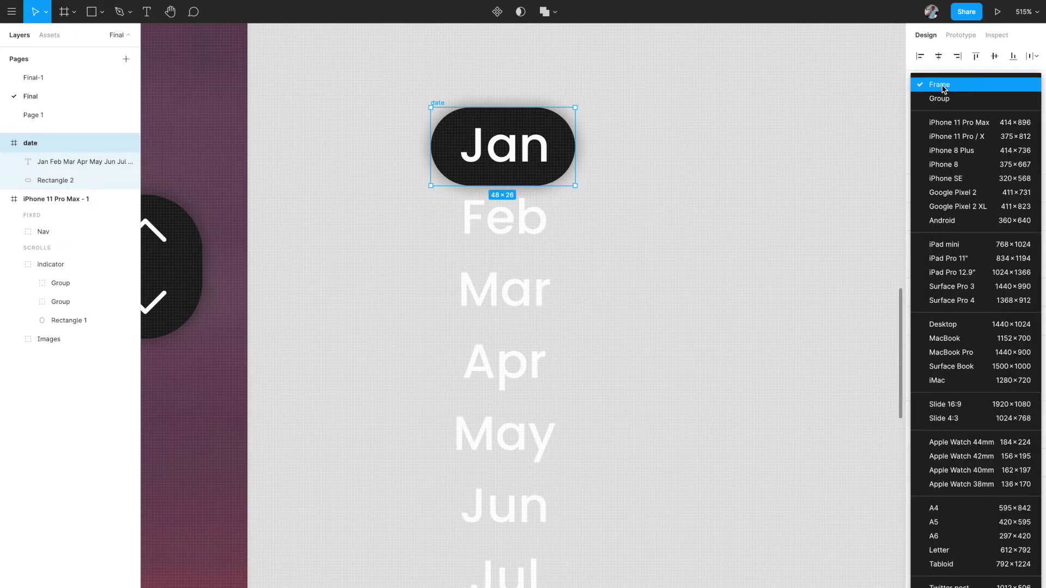
{"action": "left_click", "coordinate": [943, 89]}
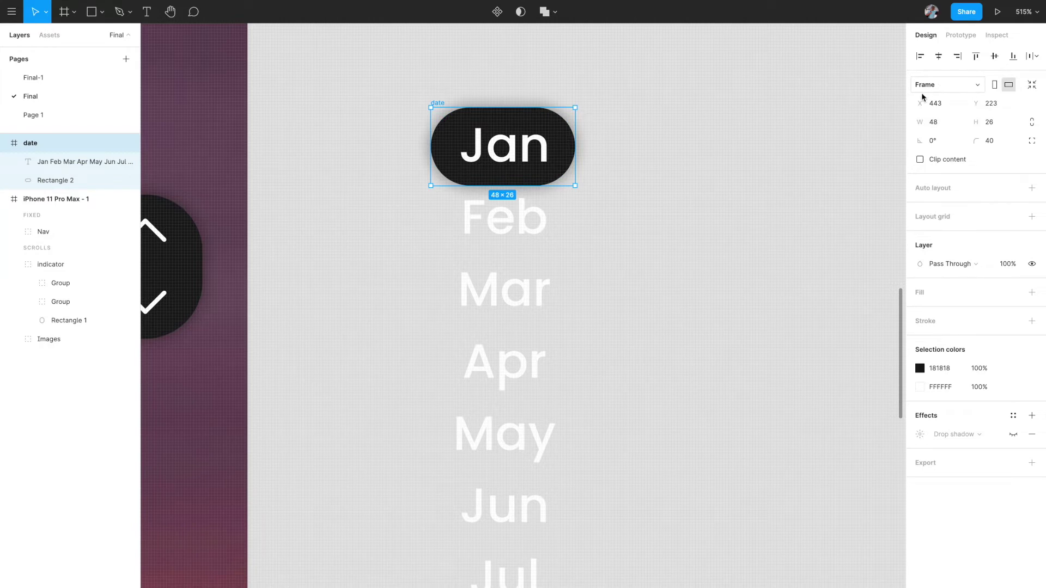
{"action": "left_click", "coordinate": [920, 160]}
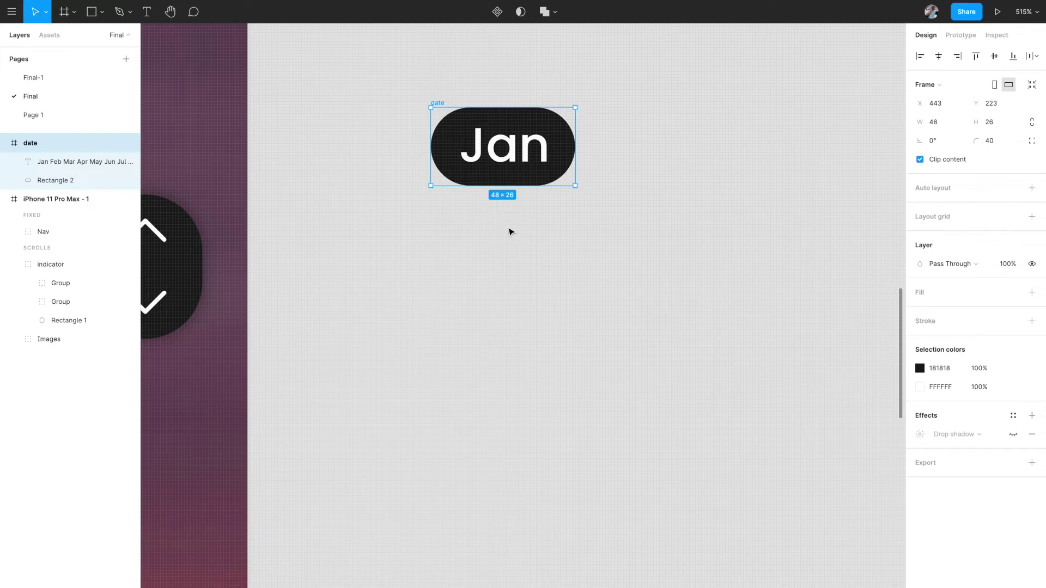
{"action": "left_click", "coordinate": [5, 143]}
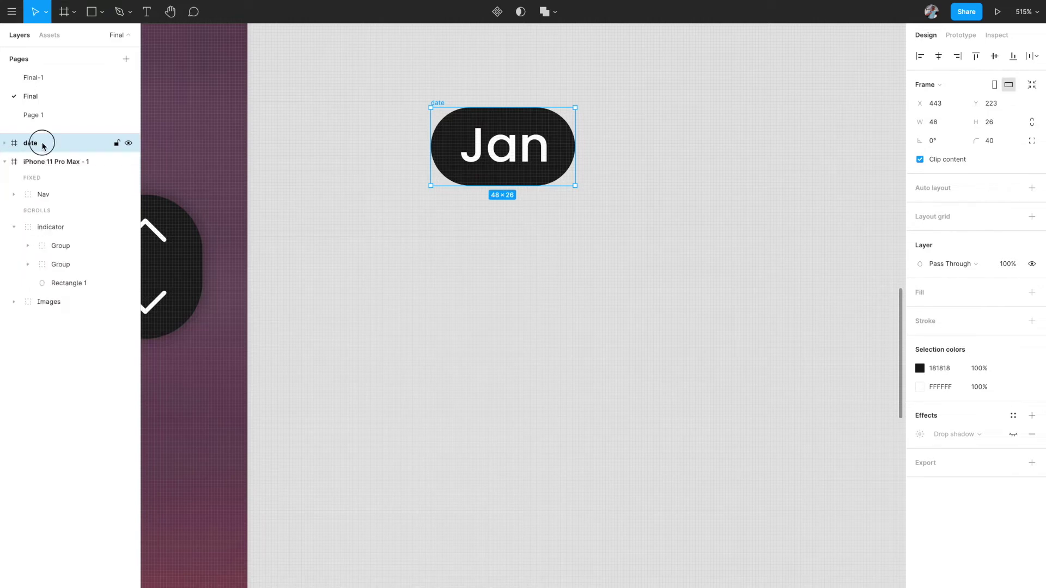
{"action": "left_click", "coordinate": [1013, 435]}
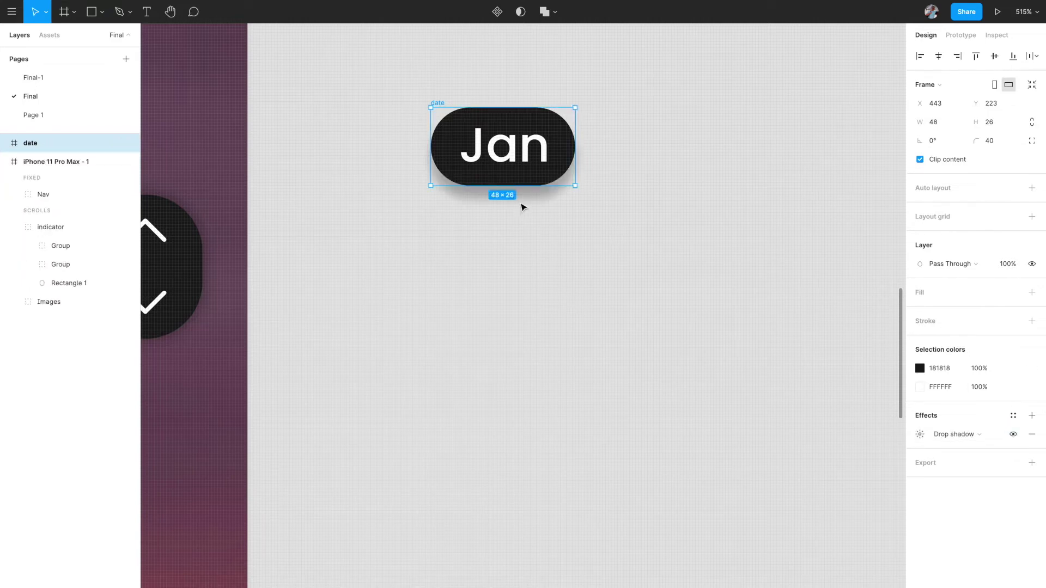
- Rename the date frame as date counter
{"action": "scroll", "coordinate": [603, 223], "scroll_direction": "down", "scroll_amount": 10}
{"action": "left_click", "coordinate": [517, 243]}
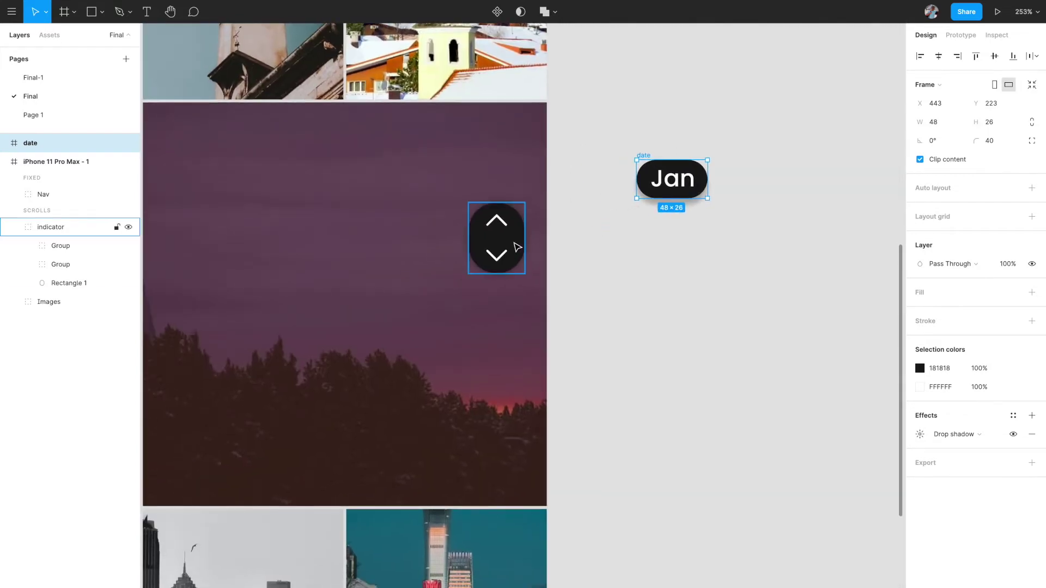
{"action": "left_click", "coordinate": [676, 173]}
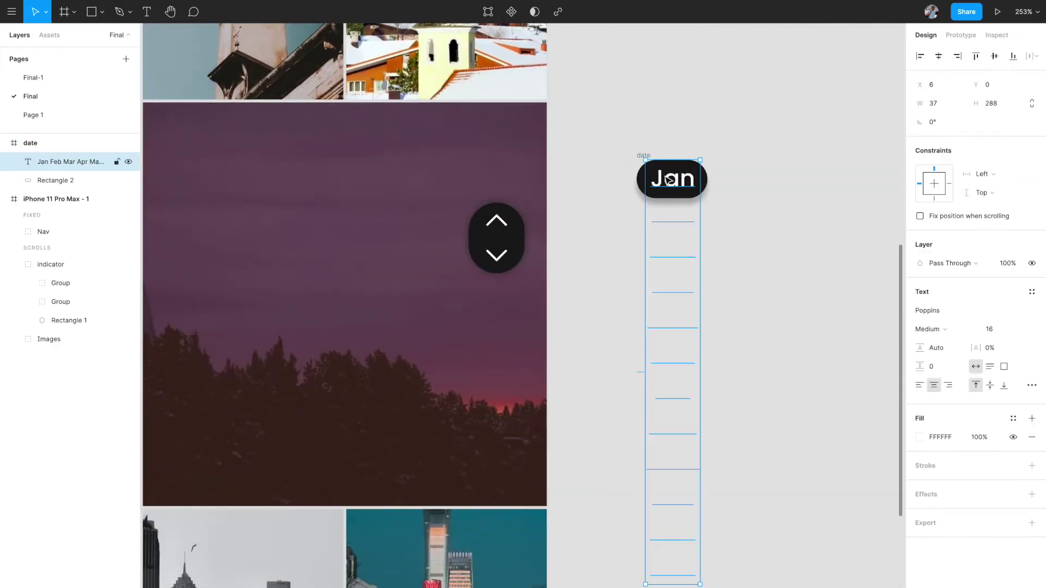
{"action": "left_click", "coordinate": [618, 191]}
{"action": "left_click", "coordinate": [642, 156]}
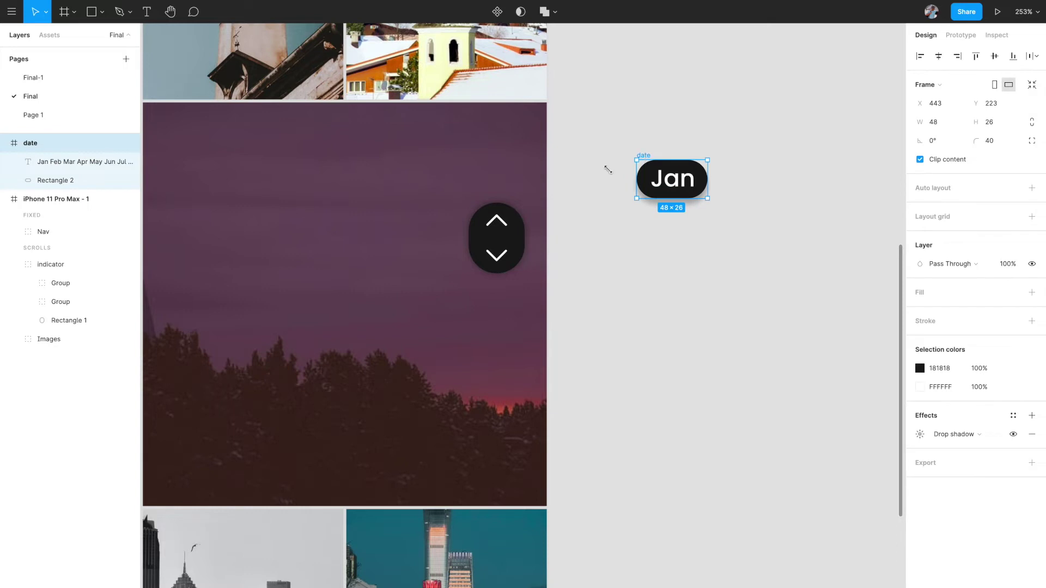
{"action": "scroll", "coordinate": [471, 226], "scroll_direction": "left", "scroll_amount": 3}
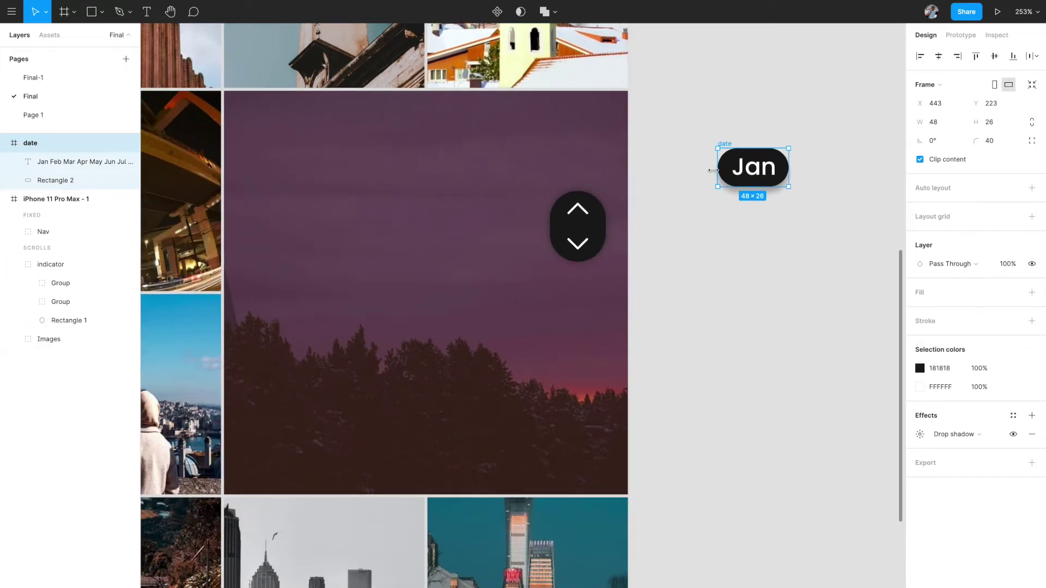
{"action": "scroll", "coordinate": [774, 150], "scroll_direction": "up", "scroll_amount": 5}
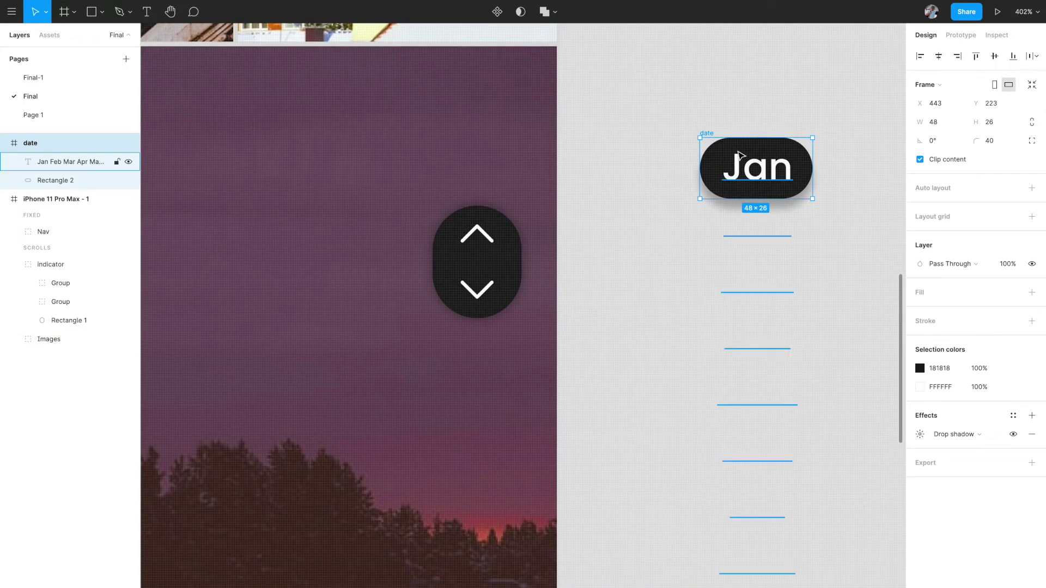
{"action": "double_click", "coordinate": [31, 142]}
{"action": "left_click", "coordinate": [54, 142]}
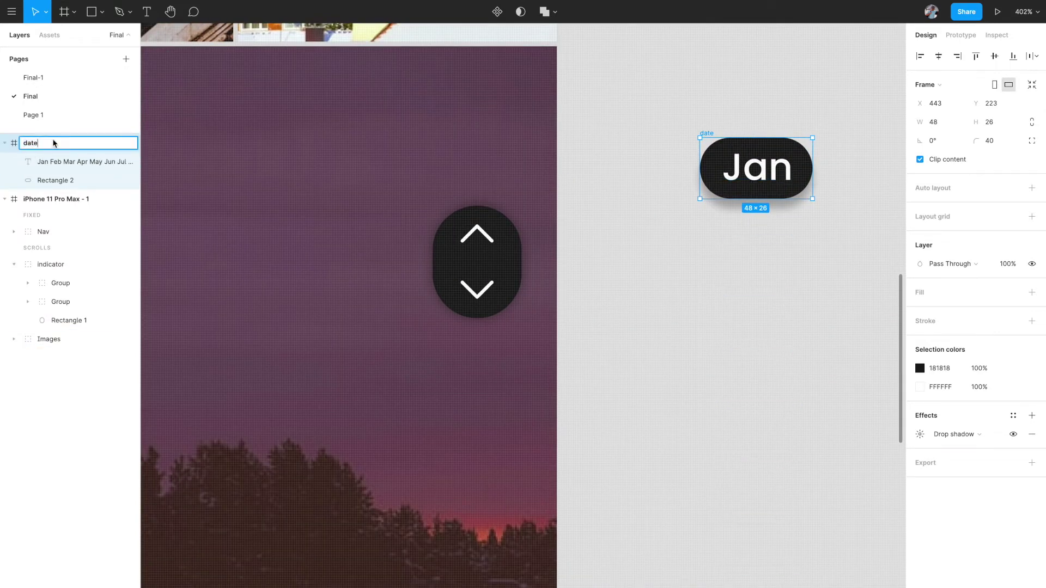
{"action": "type", "text": "counter"}
- Move the date counter into the iPhone frame beside the scroll indicator, at about X 296, Y 458
{"action": "scroll", "coordinate": [718, 167], "scroll_direction": "down", "scroll_amount": 5}
{"action": "left_click", "coordinate": [565, 180]}
{"action": "left_click_drag", "start_coordinate": [565, 180], "coordinate": [560, 212]}
{"action": "scroll", "coordinate": [533, 200], "scroll_direction": "up", "scroll_amount": 5}
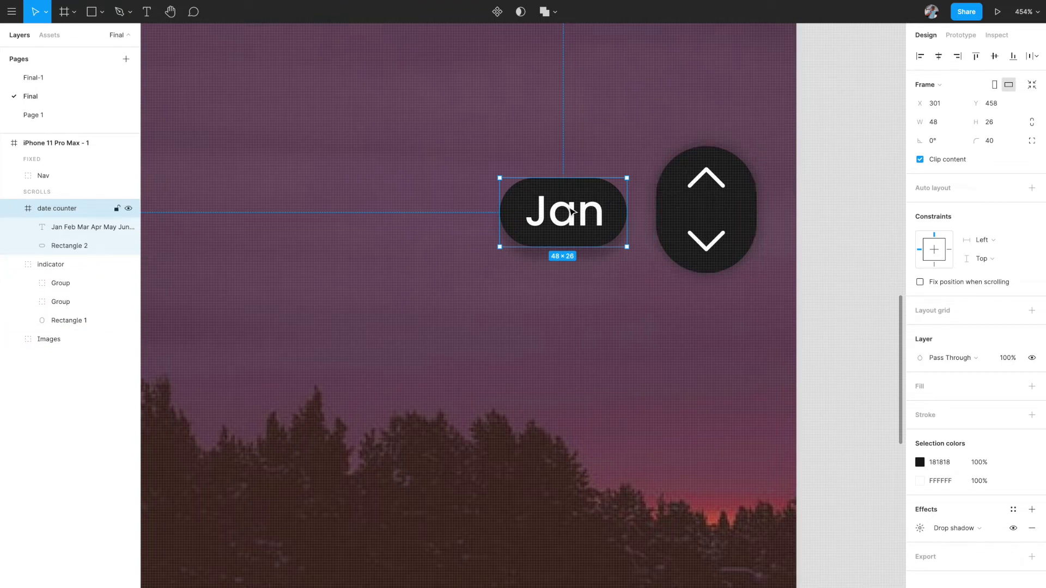
{"action": "left_click_drag", "start_coordinate": [617, 211], "coordinate": [607, 213]}
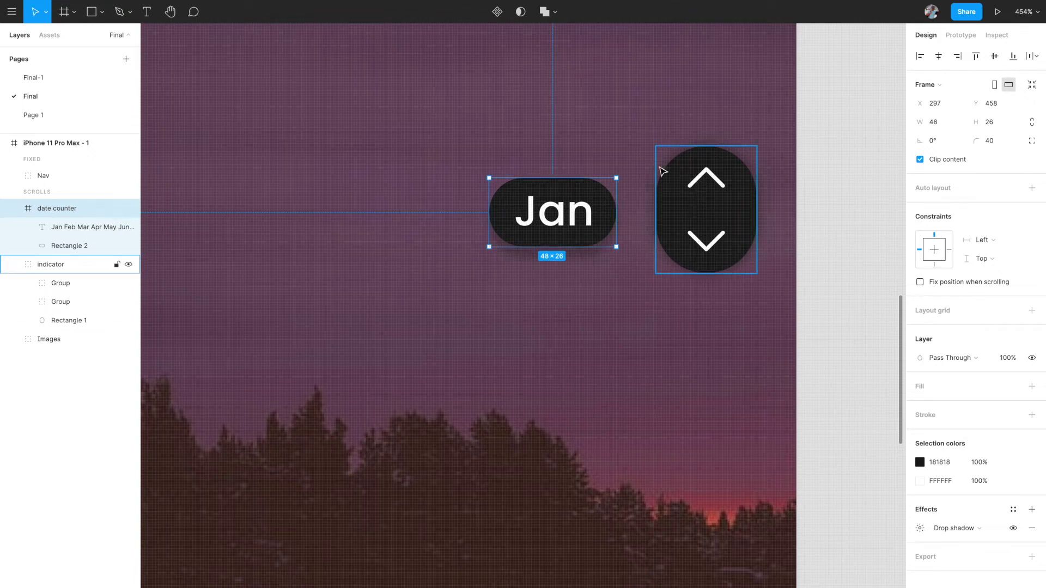
{"action": "key", "text": "Left"}
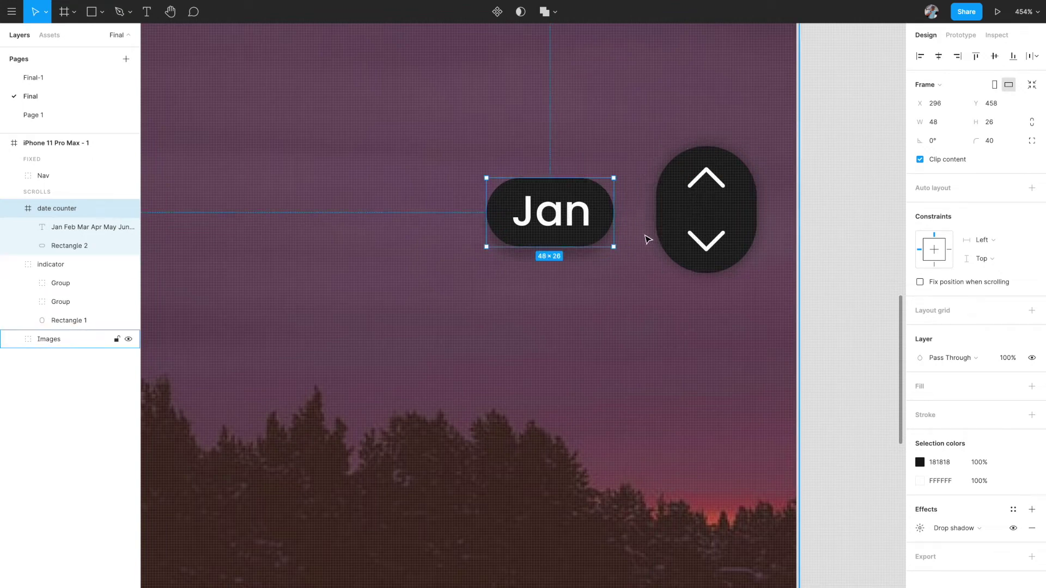
- Duplicate the iPhone 11 Pro Max - 1 frame beside the original, at about X 500 and the same height
{"action": "scroll", "coordinate": [630, 206], "scroll_direction": "down", "scroll_amount": 5}
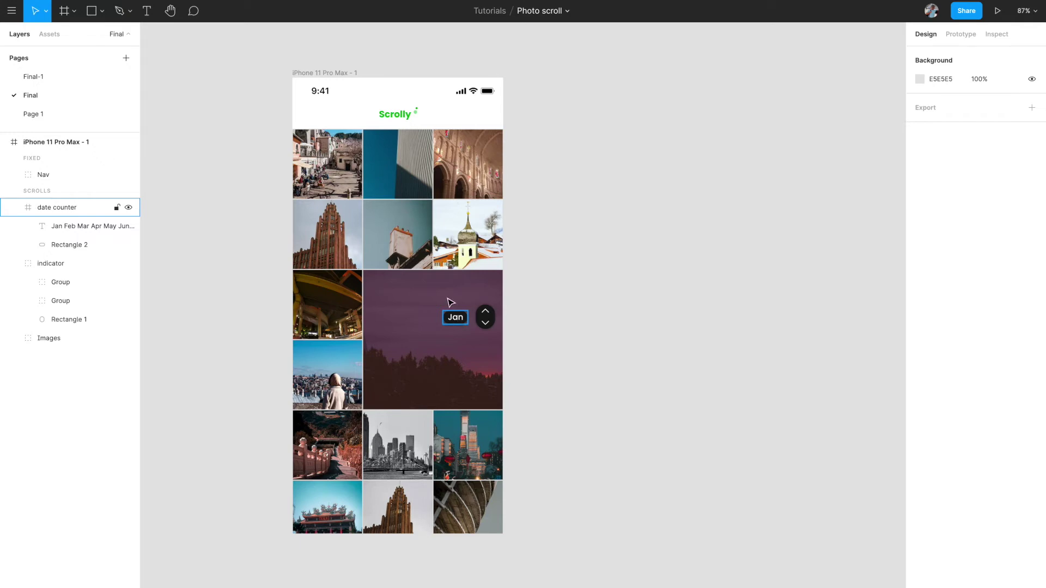
{"action": "left_click", "coordinate": [334, 72]}
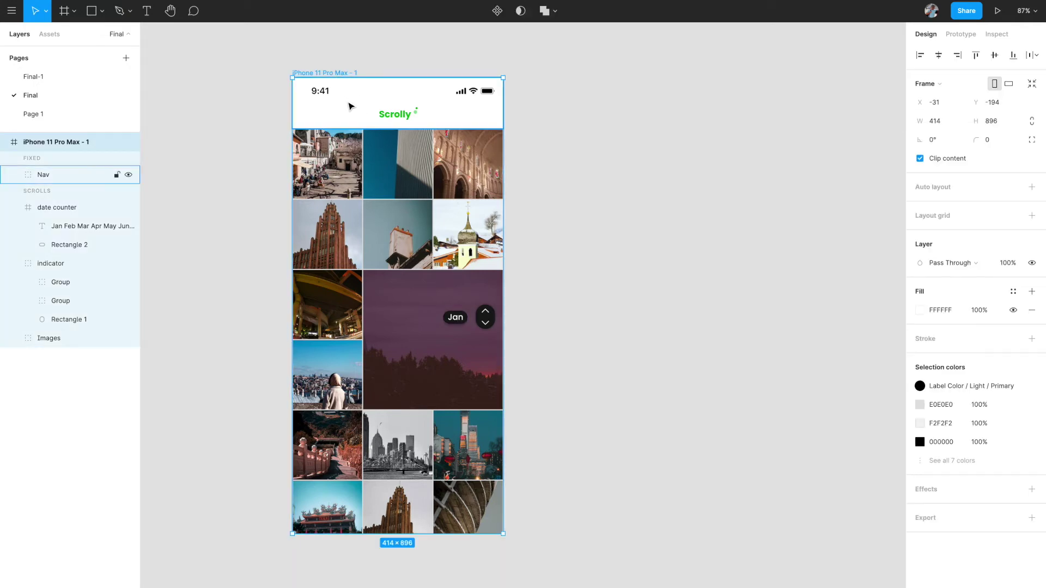
{"action": "left_click_drag", "start_coordinate": [349, 105], "coordinate": [621, 105]}
{"action": "scroll", "coordinate": [621, 105], "scroll_direction": "right", "scroll_amount": 3}
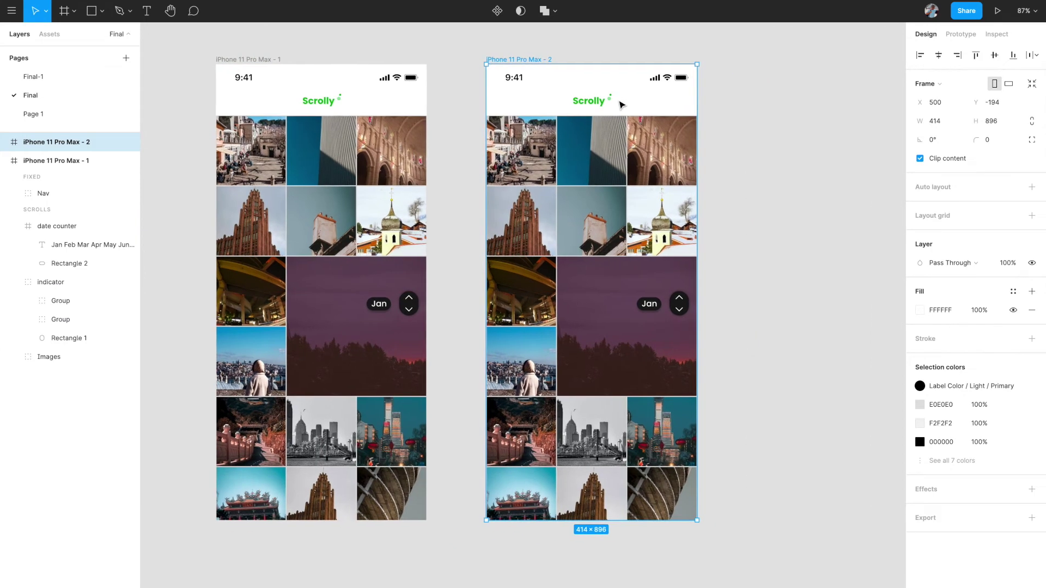
{"action": "left_click", "coordinate": [765, 193]}
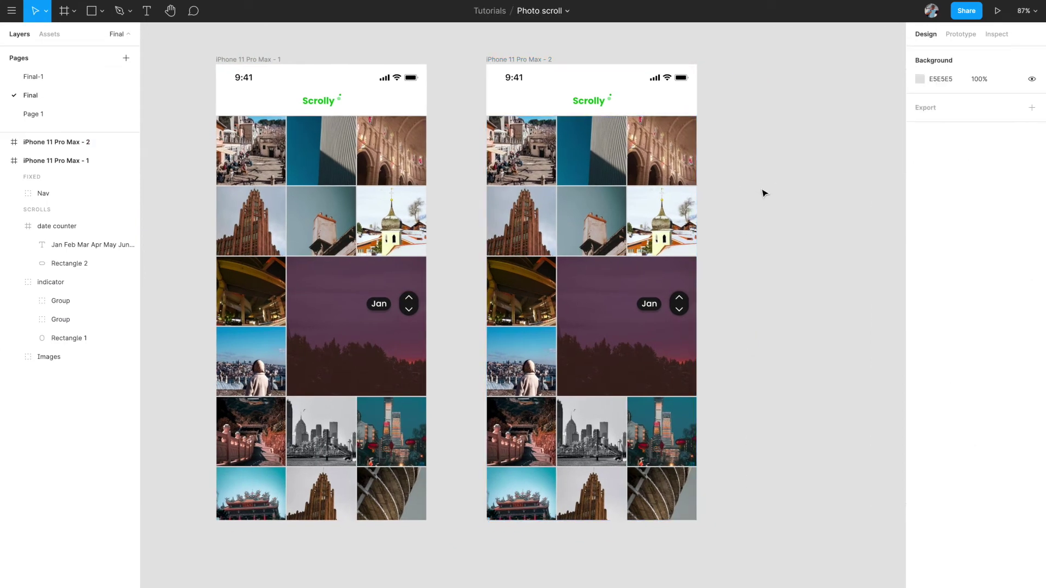
- Scale the date counter in the first iPhone frame proportionally down to about 7.4 × 4, keeping its upper-right corner in place
{"action": "scroll", "coordinate": [375, 317], "scroll_direction": "up", "scroll_amount": 3}
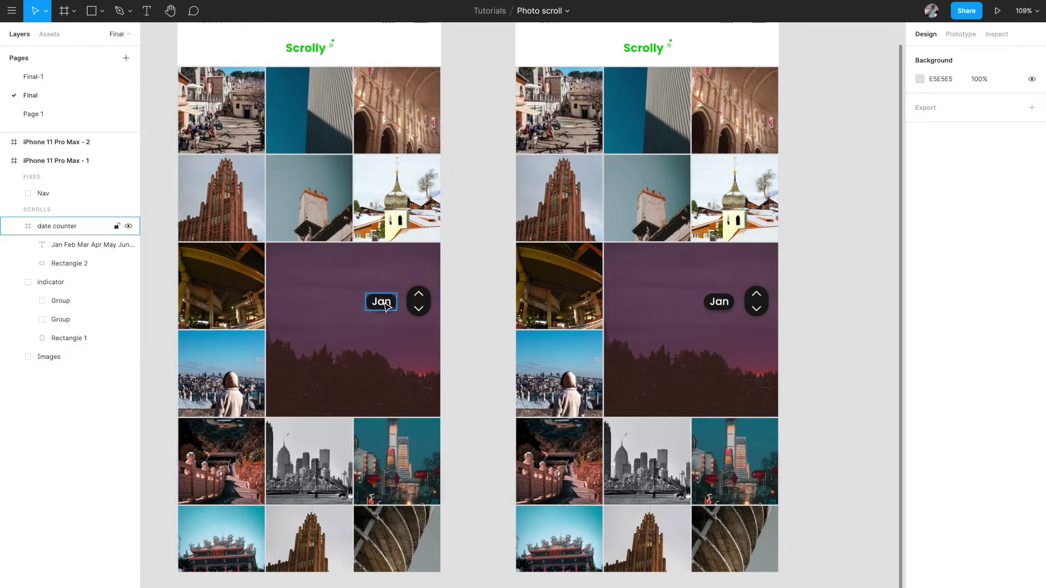
{"action": "key", "text": "shift+1"}
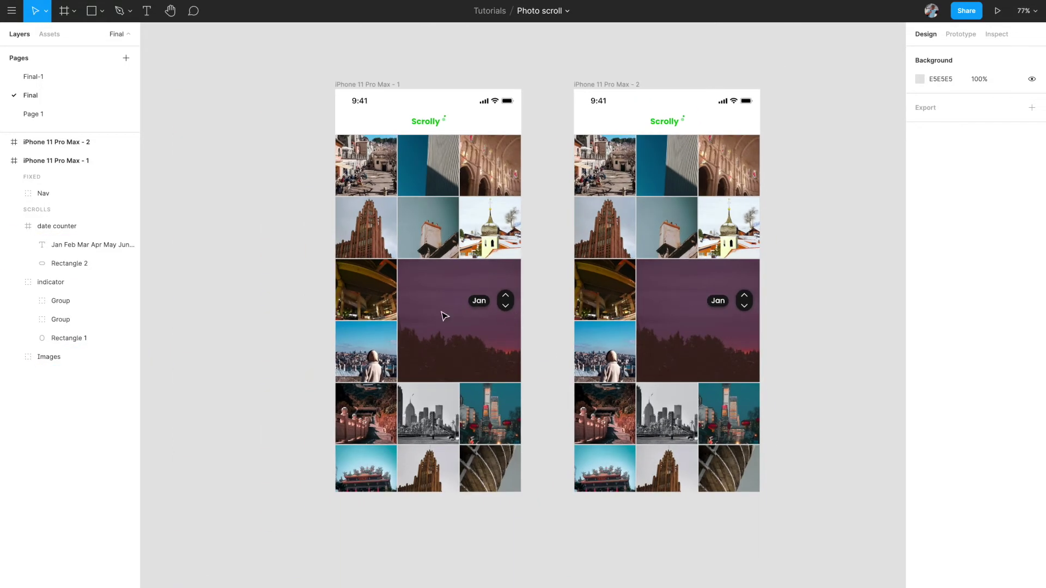
{"action": "scroll", "coordinate": [445, 316], "scroll_direction": "up", "scroll_amount": 4}
{"action": "left_click", "coordinate": [487, 295]}
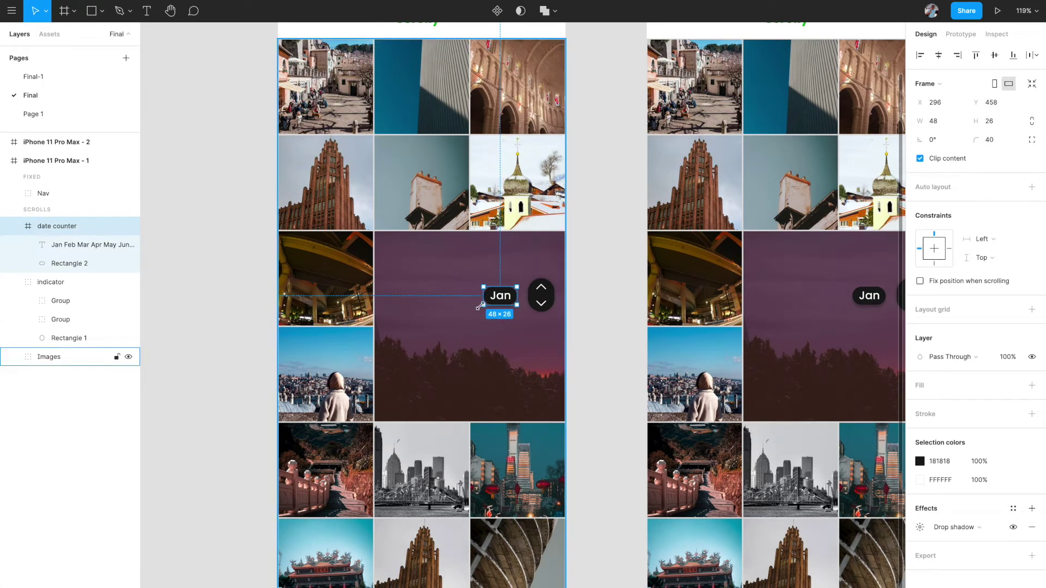
{"action": "key", "text": "k"}
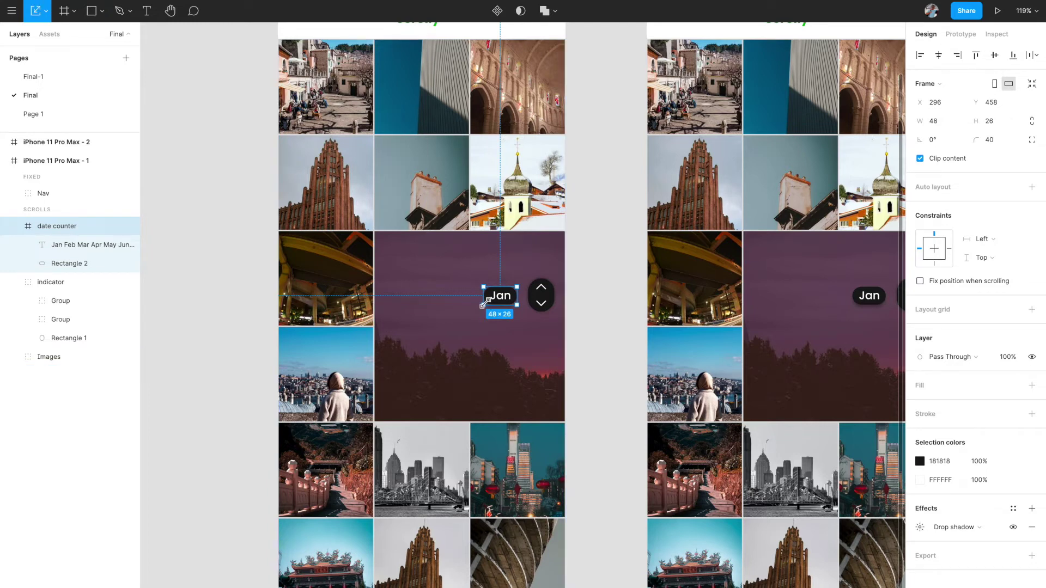
{"action": "left_click_drag", "start_coordinate": [482, 304], "coordinate": [509, 291]}
{"action": "scroll", "coordinate": [510, 292], "scroll_direction": "up", "scroll_amount": 5}
{"action": "scroll", "coordinate": [509, 290], "scroll_direction": "up", "scroll_amount": 4}
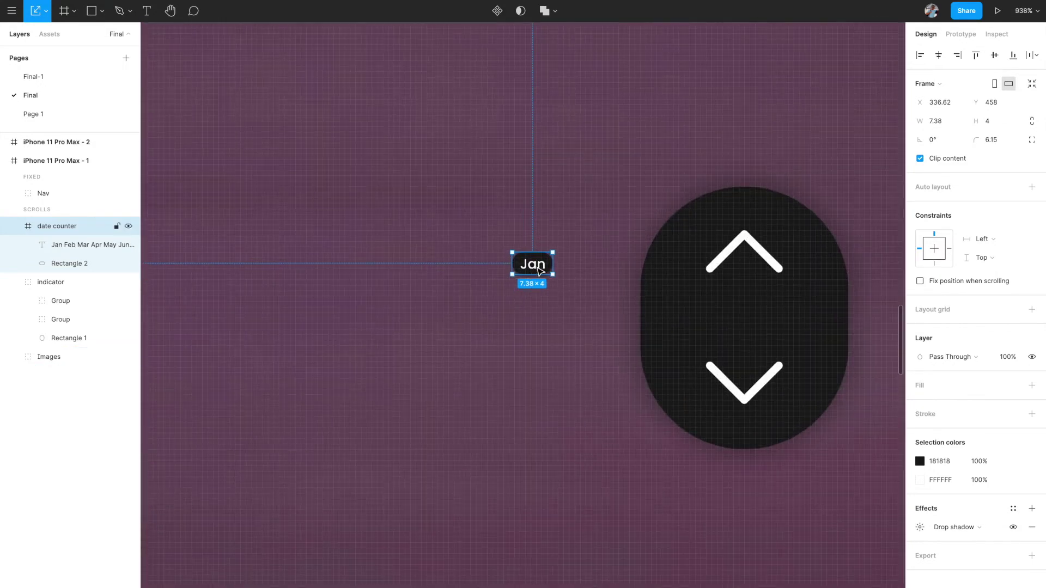
- Align the vertical centers of the small date counter and the scroll indicator in the first iPhone frame
{"action": "left_click", "coordinate": [674, 276], "text": "shift"}
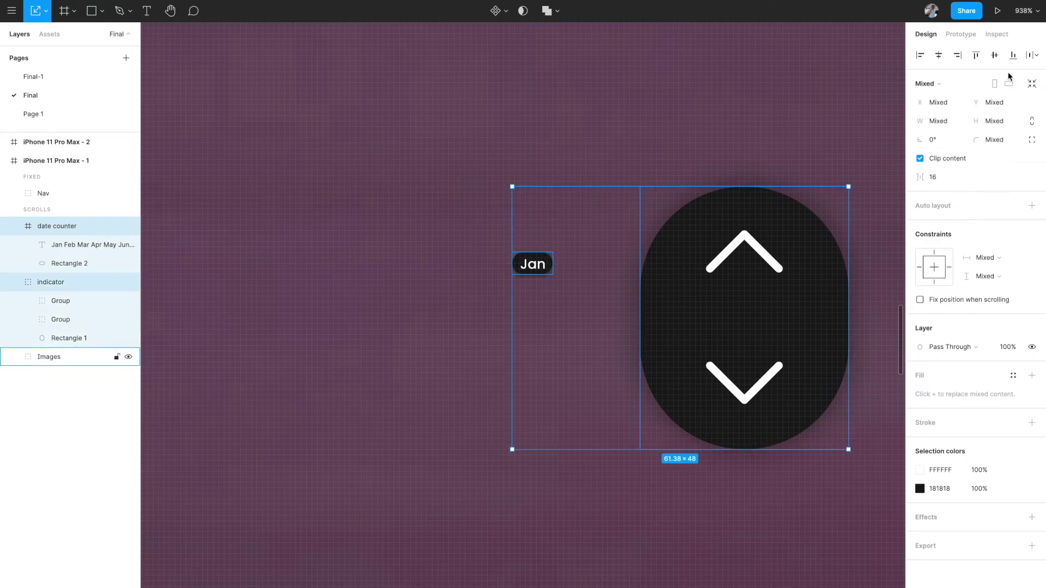
{"action": "left_click", "coordinate": [994, 55]}
{"action": "left_click", "coordinate": [483, 323]}
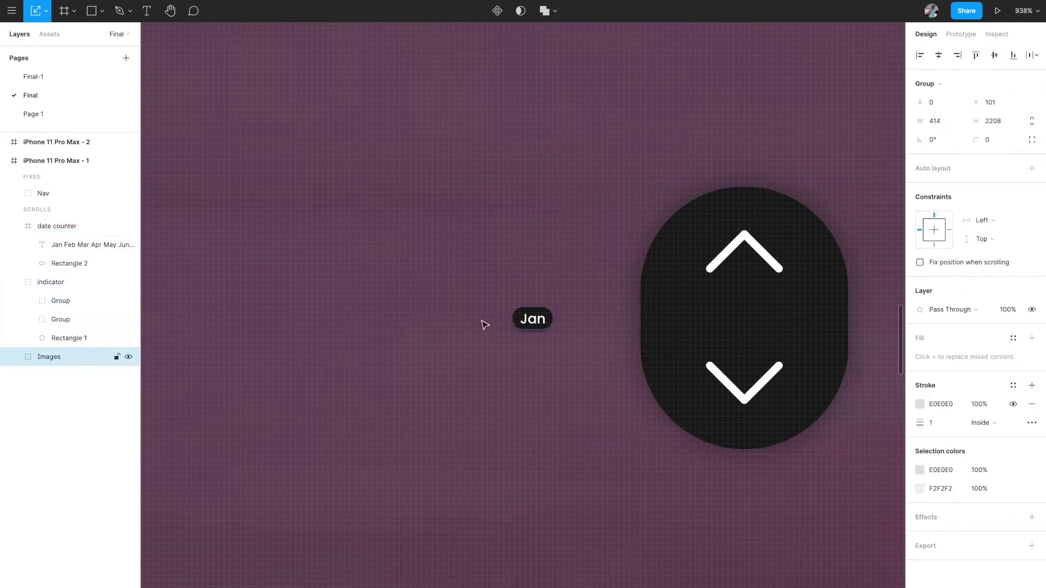
- Move the small date counter horizontally into the scroll indicator, between its two arrows, at X 374.62
{"action": "left_click", "coordinate": [532, 321]}
{"action": "key", "text": "shift+Right"}
{"action": "key", "text": "shift+Right"}
{"action": "key", "text": "shift+Right"}
{"action": "key", "text": "shift+Right"}
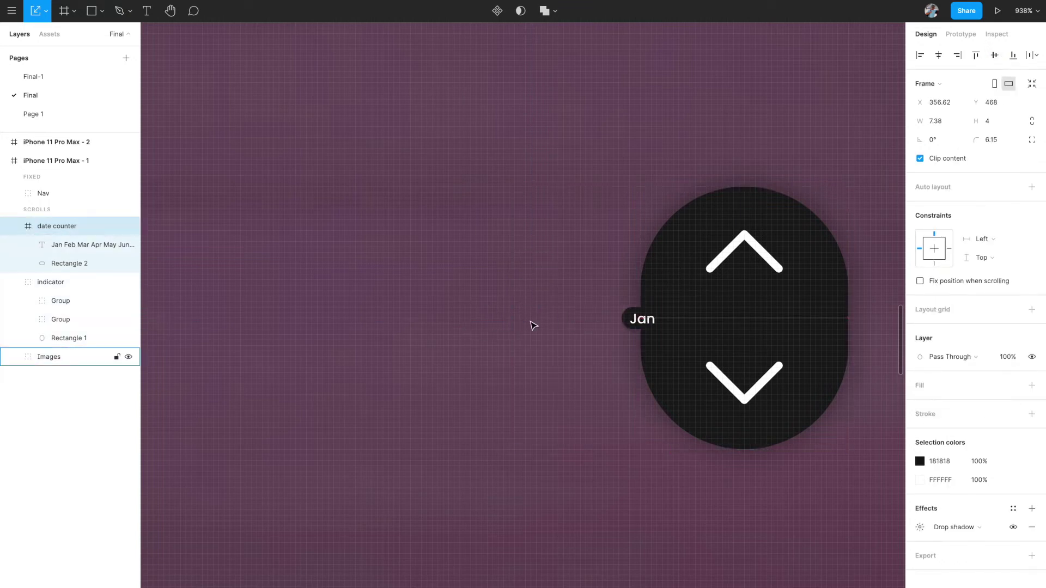
{"action": "scroll", "coordinate": [533, 326], "scroll_direction": "down", "scroll_amount": 3}
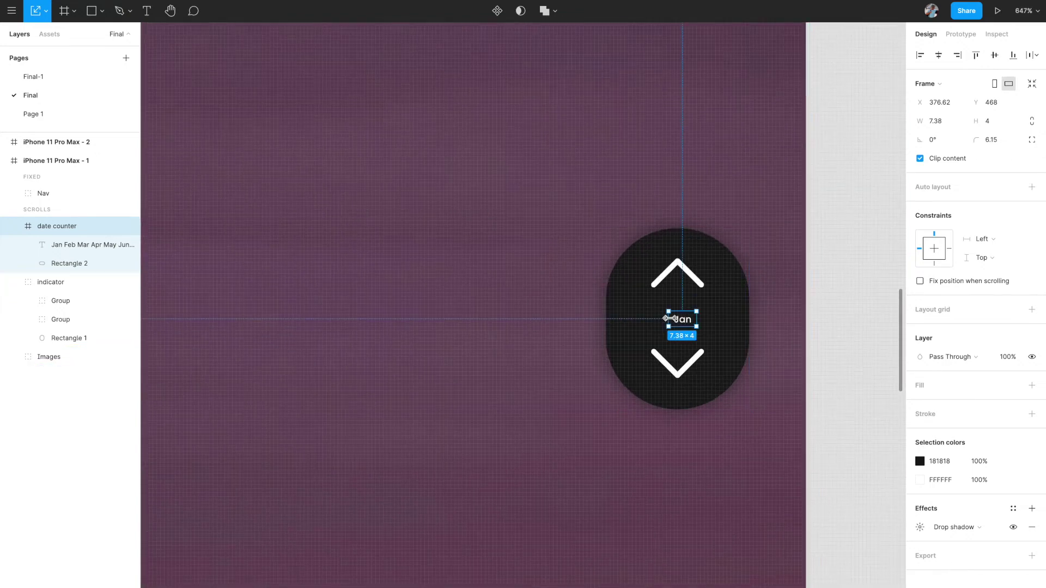
{"action": "key", "text": "Left"}
{"action": "key", "text": "Left"}
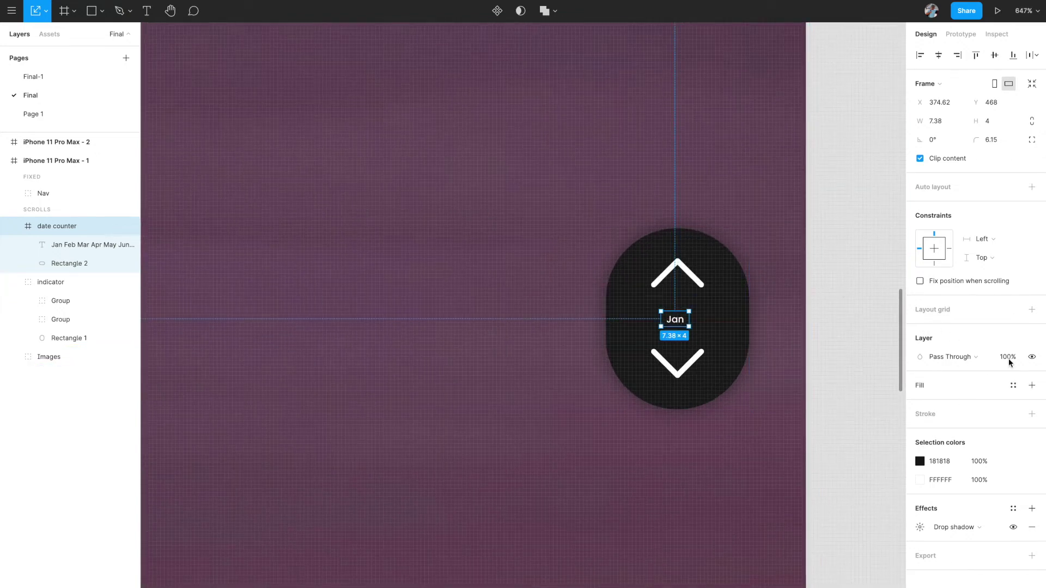
- Set the small date counter's layer opacity to 0% in the first iPhone frame
{"action": "left_click", "coordinate": [1008, 358]}
{"action": "type", "text": "0"}
{"action": "key", "text": "Return"}
{"action": "scroll", "coordinate": [638, 417], "scroll_direction": "down", "scroll_amount": 5}
{"action": "scroll", "coordinate": [640, 416], "scroll_direction": "down", "scroll_amount": 1}
{"action": "scroll", "coordinate": [614, 316], "scroll_direction": "down", "scroll_amount": 5}
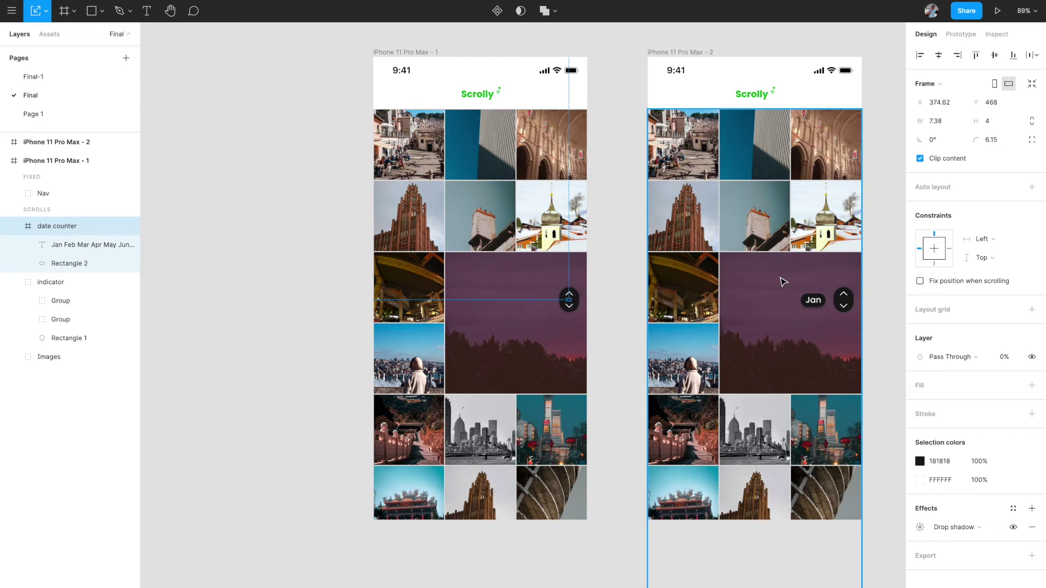
- Align the vertical centers of the date counter and the scroll indicator in the second iPhone frame
{"action": "scroll", "coordinate": [624, 338], "scroll_direction": "up", "scroll_amount": 2}
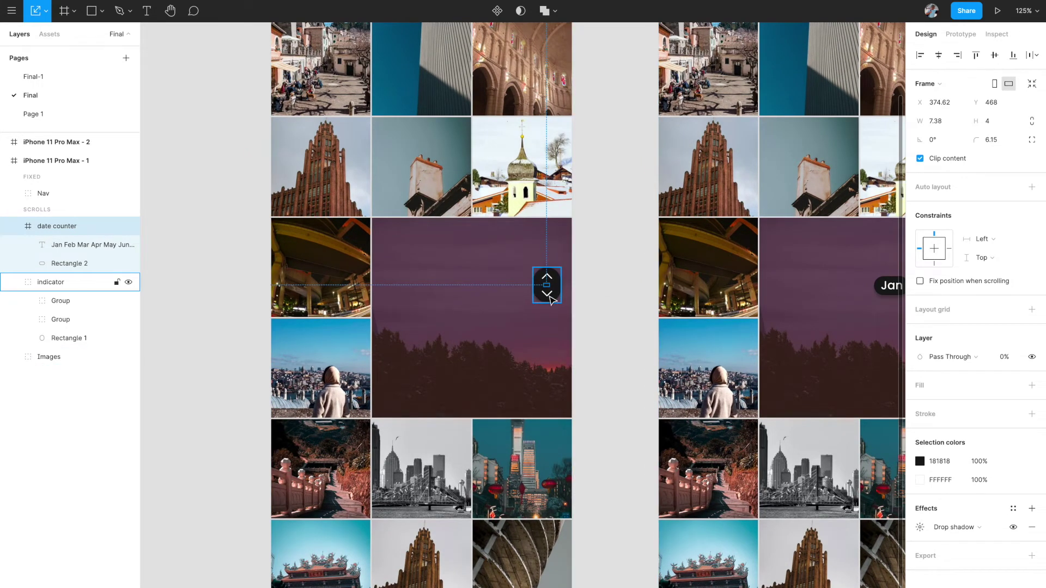
{"action": "scroll", "coordinate": [550, 300], "scroll_direction": "right", "scroll_amount": 5}
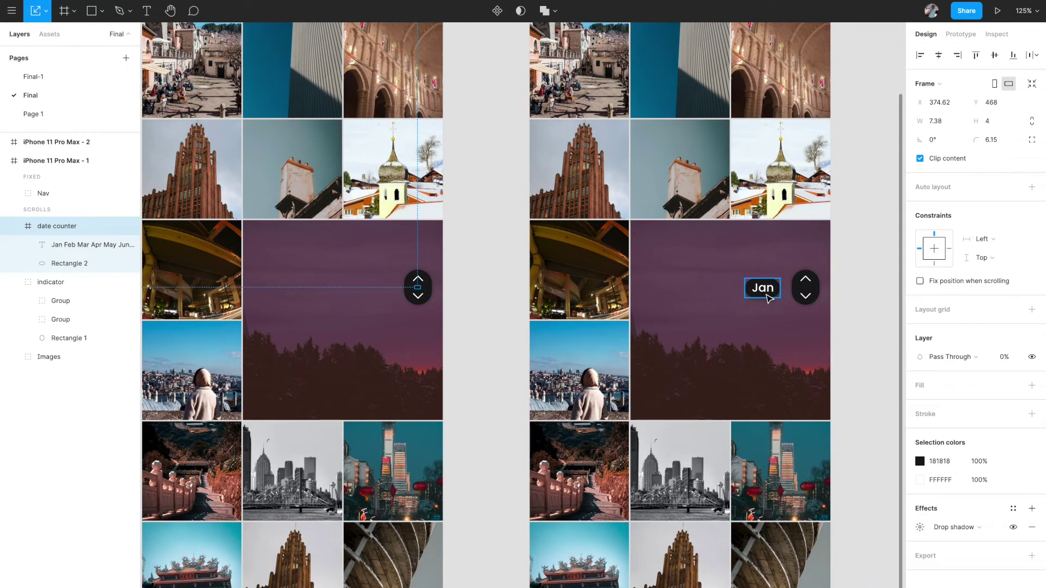
{"action": "scroll", "coordinate": [768, 299], "scroll_direction": "up", "scroll_amount": 4}
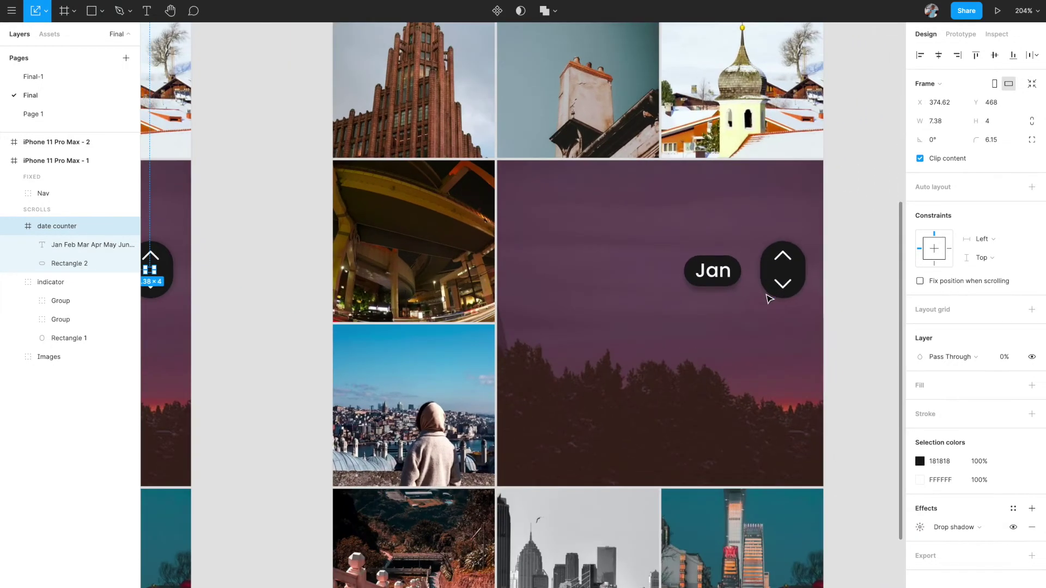
{"action": "left_click", "coordinate": [770, 297]}
{"action": "left_click", "coordinate": [729, 279], "text": "shift"}
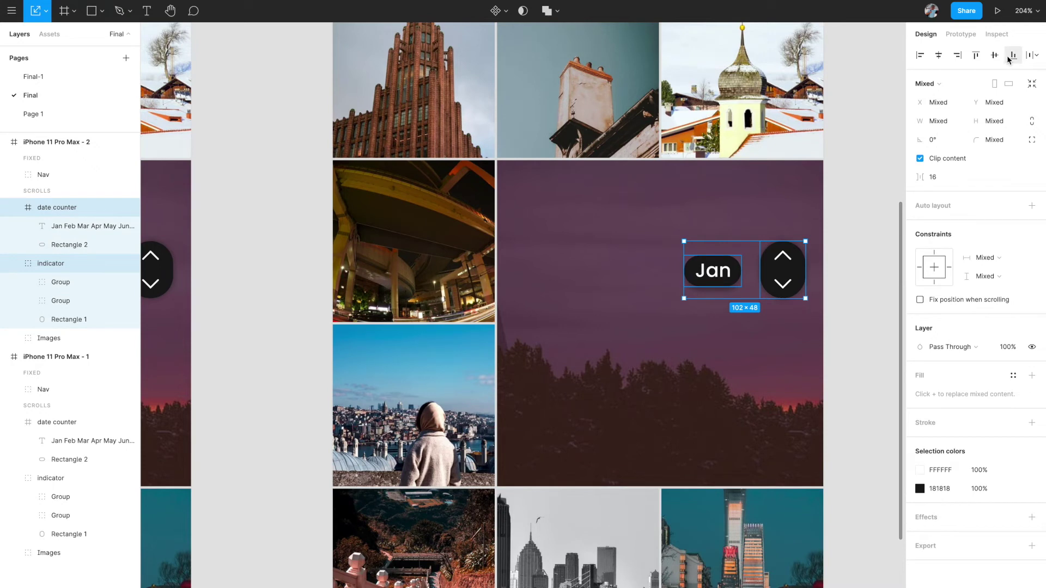
{"action": "left_click", "coordinate": [853, 251]}
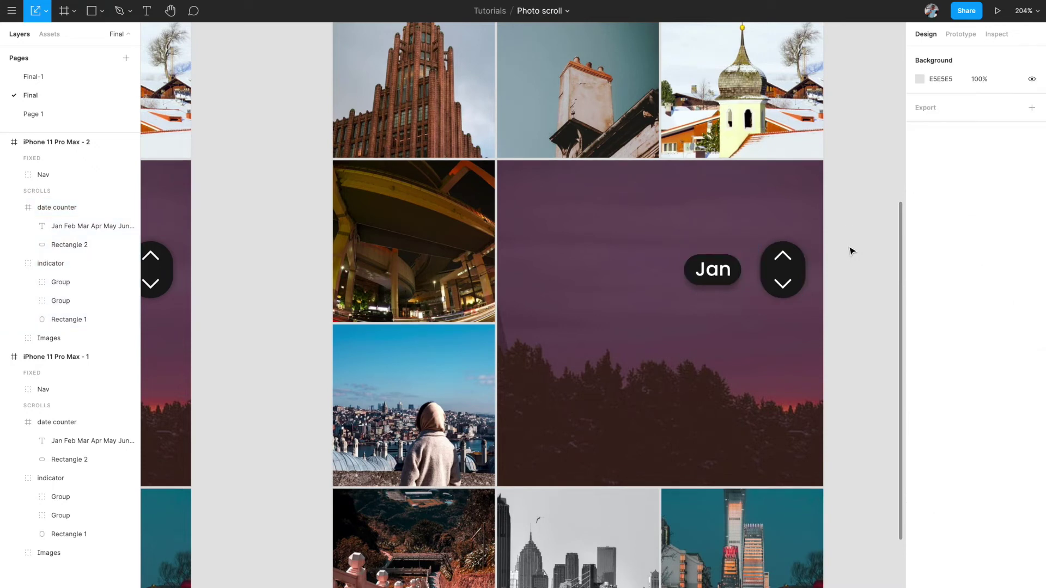
{"action": "scroll", "coordinate": [757, 284], "scroll_direction": "down", "scroll_amount": 4}
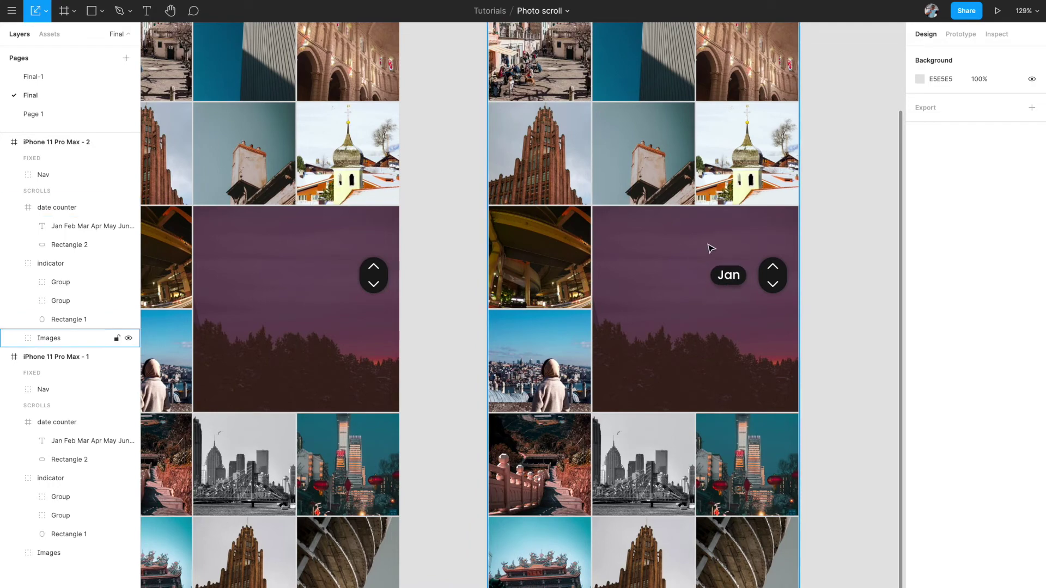
- Duplicate the second iPhone frame and place the copy beside it at X 1045, keeping the same vertical position
{"action": "scroll", "coordinate": [724, 303], "scroll_direction": "down", "scroll_amount": 4}
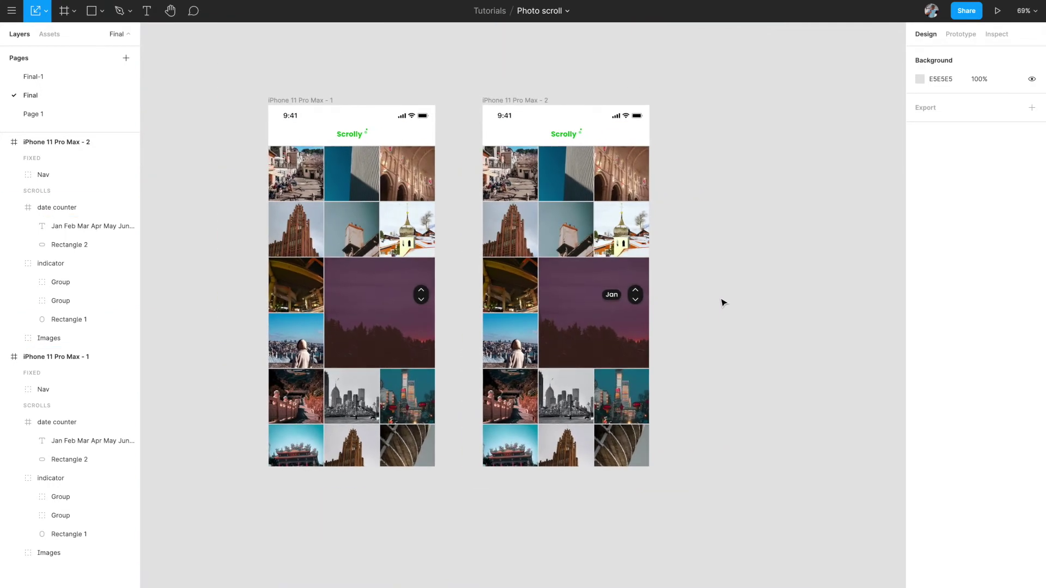
{"action": "scroll", "coordinate": [635, 297], "scroll_direction": "up", "scroll_amount": 5}
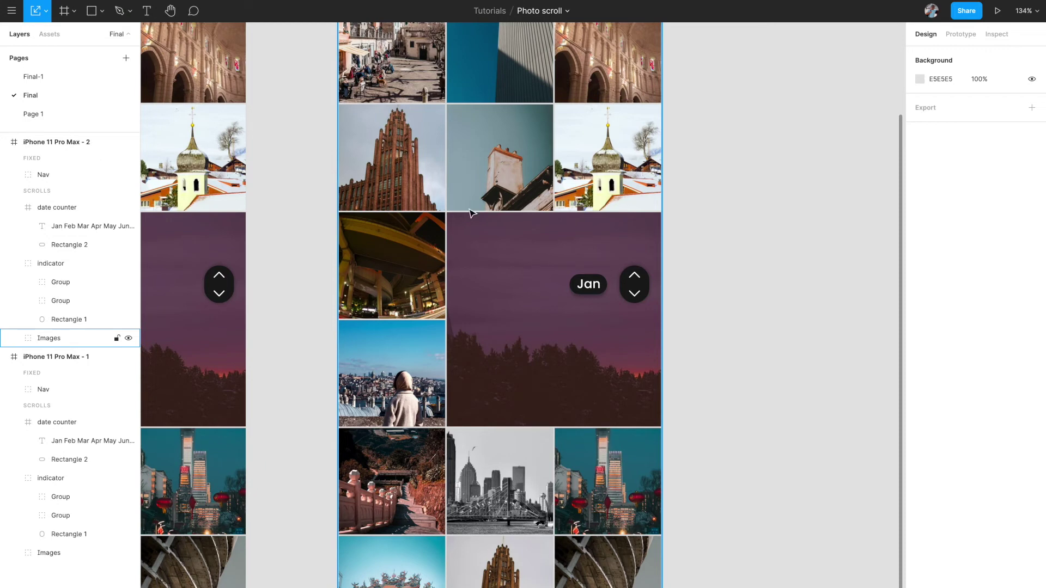
{"action": "scroll", "coordinate": [461, 149], "scroll_direction": "down", "scroll_amount": 5}
{"action": "left_click", "coordinate": [422, 83]}
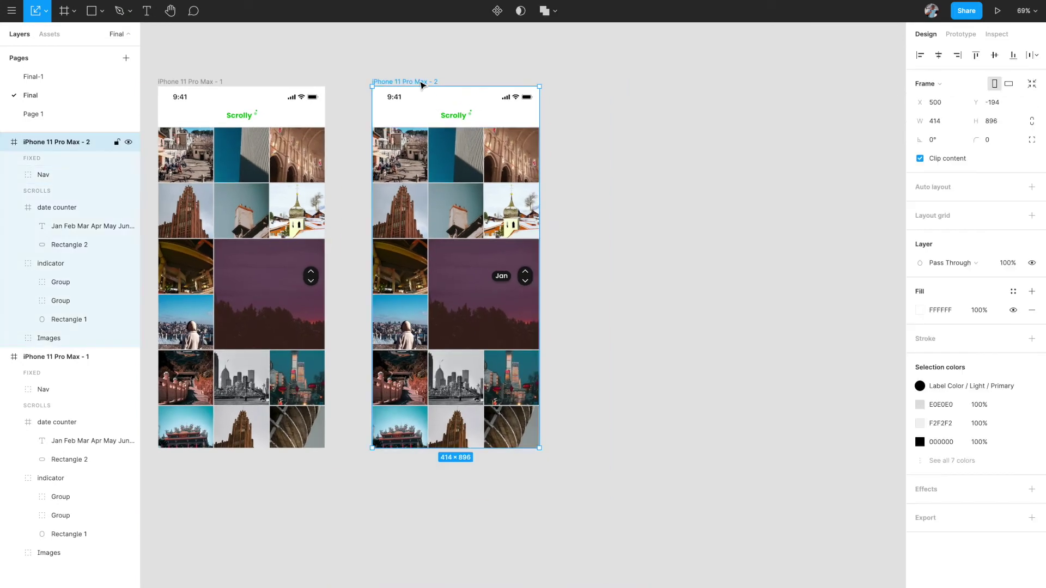
{"action": "left_click_drag", "start_coordinate": [422, 109], "coordinate": [638, 108]}
{"action": "scroll", "coordinate": [638, 107], "scroll_direction": "right", "scroll_amount": 3}
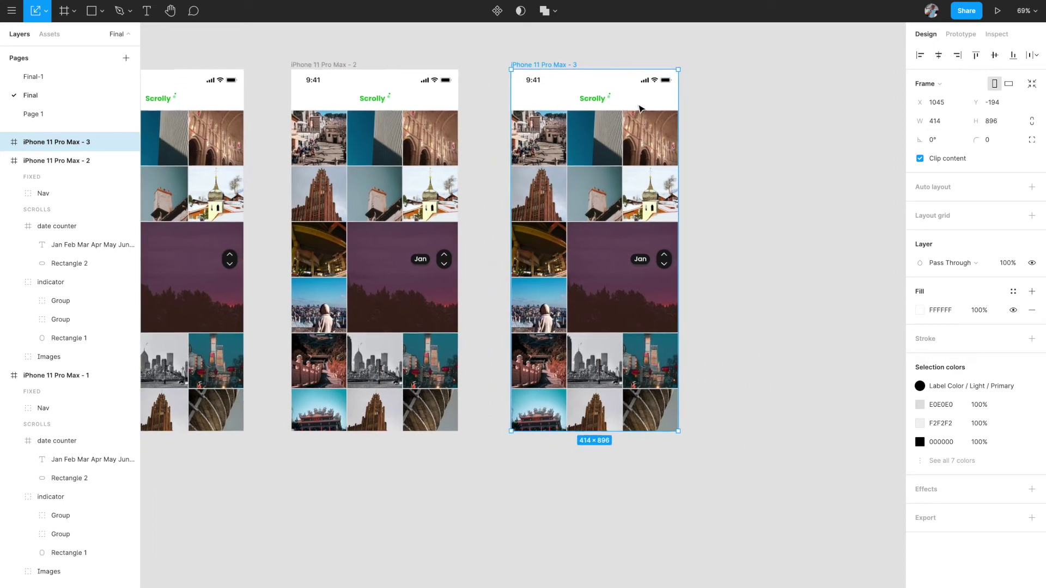
{"action": "left_click", "coordinate": [736, 199]}
- Move the Images group in the third iPhone frame straight up to Y -1249 so its lower photos show
{"action": "scroll", "coordinate": [695, 237], "scroll_direction": "up", "scroll_amount": 3}
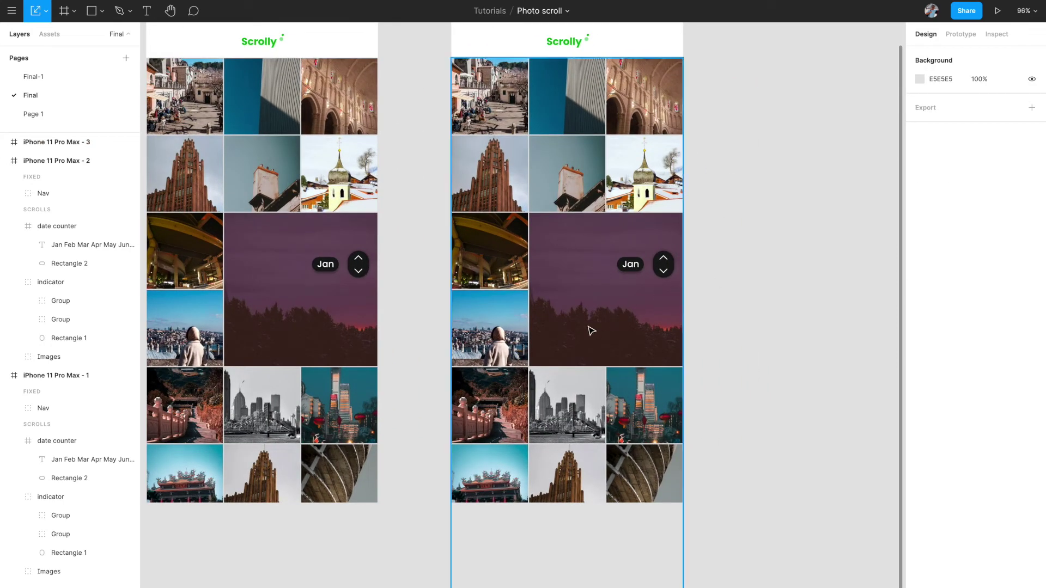
{"action": "left_click", "coordinate": [576, 304]}
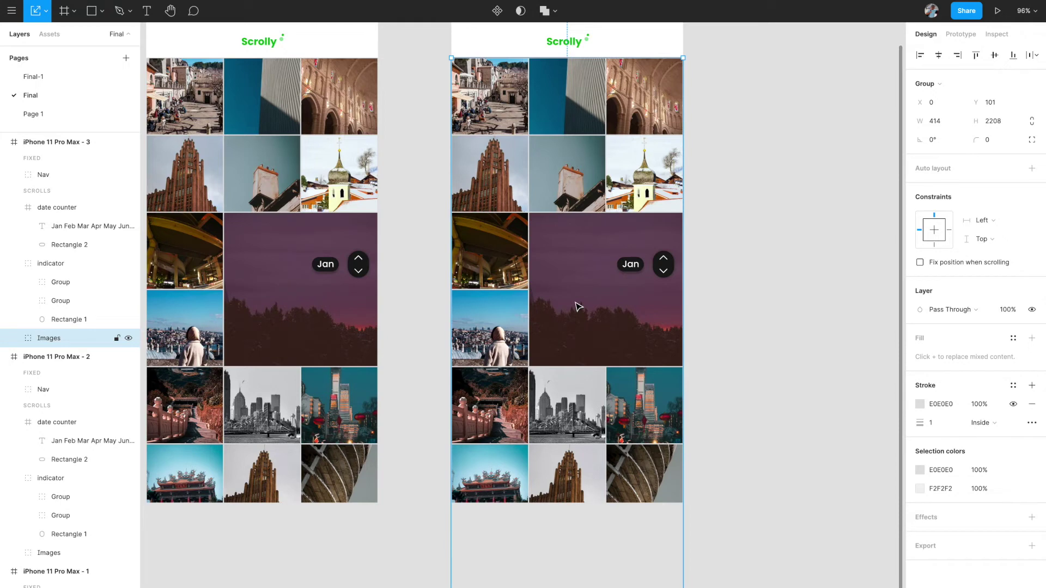
{"action": "key", "text": "shift+Up"}
{"action": "key", "text": "shift+Up"}
{"action": "key", "text": "shift+Up"}
{"action": "key", "text": "shift+Up"}
{"action": "key", "text": "shift+Up"}
{"action": "key", "text": "shift+Up"}
{"action": "key", "text": "shift+Up"}
{"action": "key", "text": "shift+Up"}
{"action": "key", "text": "shift+Up"}
{"action": "key", "text": "shift+Up"}
{"action": "key", "text": "shift+Up"}
{"action": "key", "text": "shift+Up"}
{"action": "key", "text": "shift+Up"}
{"action": "key", "text": "shift+Up"}
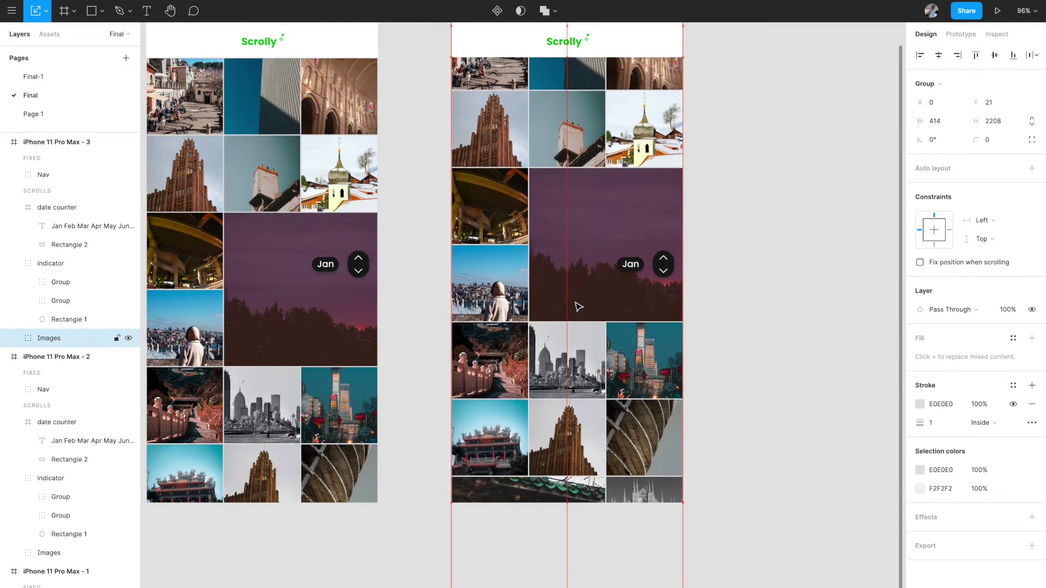
{"action": "key", "text": "shift+Up"}
{"action": "key", "text": "shift+Up"}
{"action": "key", "text": "shift+Up"}
{"action": "key", "text": "shift+Up"}
{"action": "key", "text": "shift+Up"}
{"action": "key", "text": "shift+Up"}
{"action": "key", "text": "shift+Up"}
{"action": "key", "text": "shift+Up"}
{"action": "key", "text": "shift+Up"}
{"action": "key", "text": "shift+Up"}
{"action": "key", "text": "shift+Up"}
{"action": "key", "text": "shift+Up"}
{"action": "key", "text": "shift+Up"}
{"action": "key", "text": "shift+Up"}
{"action": "key", "text": "shift+Up"}
{"action": "key", "text": "shift+Up"}
{"action": "key", "text": "shift+Up"}
{"action": "key", "text": "shift+Up"}
{"action": "key", "text": "shift+Up"}
{"action": "key", "text": "shift+Up"}
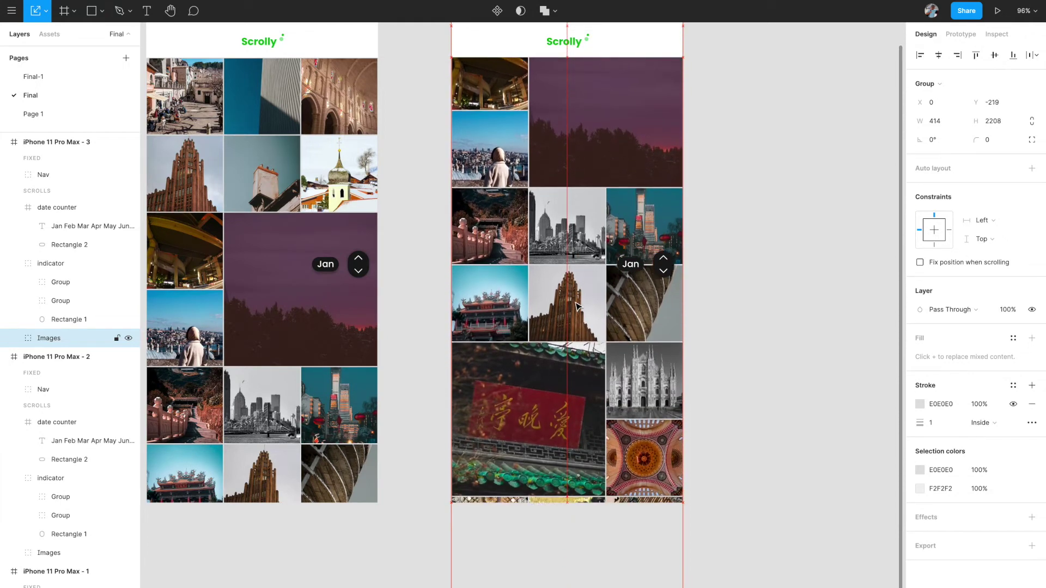
{"action": "key", "text": "shift+Up"}
{"action": "key", "text": "shift+Up"}
{"action": "key", "text": "shift+Up"}
{"action": "key", "text": "shift+Up"}
{"action": "key", "text": "shift+Up"}
{"action": "key", "text": "shift+Up"}
{"action": "key", "text": "shift+Up"}
{"action": "key", "text": "shift+Up"}
{"action": "key", "text": "shift+Up"}
{"action": "key", "text": "shift+Up"}
{"action": "key", "text": "shift+Up"}
{"action": "key", "text": "shift+Up"}
{"action": "key", "text": "shift+Up"}
{"action": "key", "text": "shift+Up"}
{"action": "key", "text": "shift+Up"}
{"action": "key", "text": "shift+Up"}
{"action": "key", "text": "shift+Up"}
{"action": "key", "text": "shift+Up"}
{"action": "key", "text": "shift+Up"}
{"action": "key", "text": "shift+Up"}
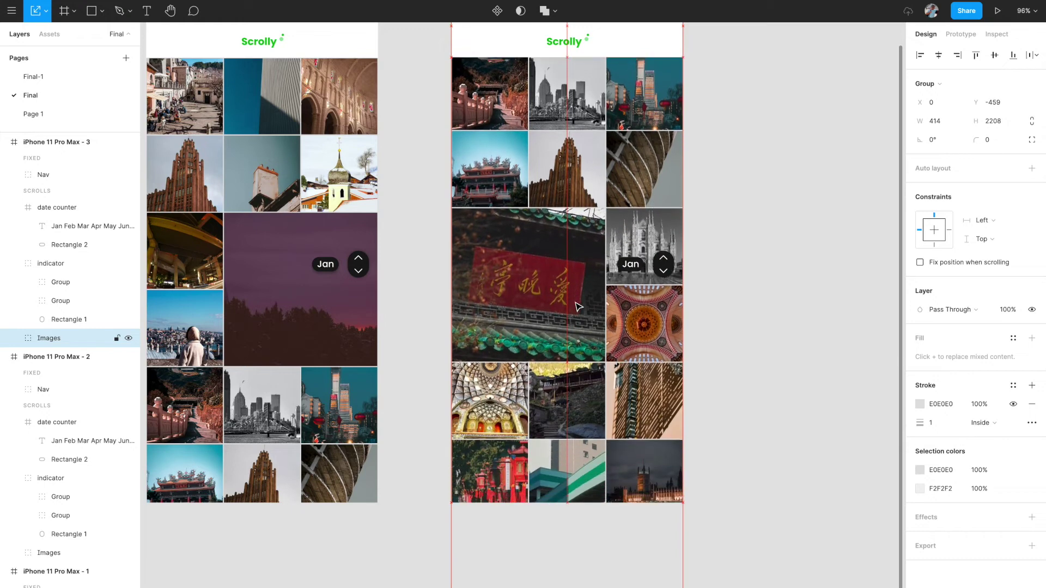
{"action": "key", "text": "shift+Up"}
{"action": "key", "text": "shift+Up"}
{"action": "key", "text": "shift+Up"}
{"action": "key", "text": "shift+Up"}
{"action": "key", "text": "shift+Up"}
{"action": "key", "text": "shift+Up"}
{"action": "key", "text": "shift+Up"}
{"action": "key", "text": "shift+Up"}
{"action": "key", "text": "shift+Up"}
{"action": "key", "text": "shift+Up"}
{"action": "key", "text": "shift+Up"}
{"action": "key", "text": "shift+Up"}
{"action": "key", "text": "shift+Up"}
{"action": "key", "text": "shift+Up"}
{"action": "key", "text": "shift+Up"}
{"action": "key", "text": "shift+Up"}
{"action": "key", "text": "shift+Up"}
{"action": "key", "text": "shift+Up"}
{"action": "key", "text": "shift+Up"}
{"action": "key", "text": "shift+Up"}
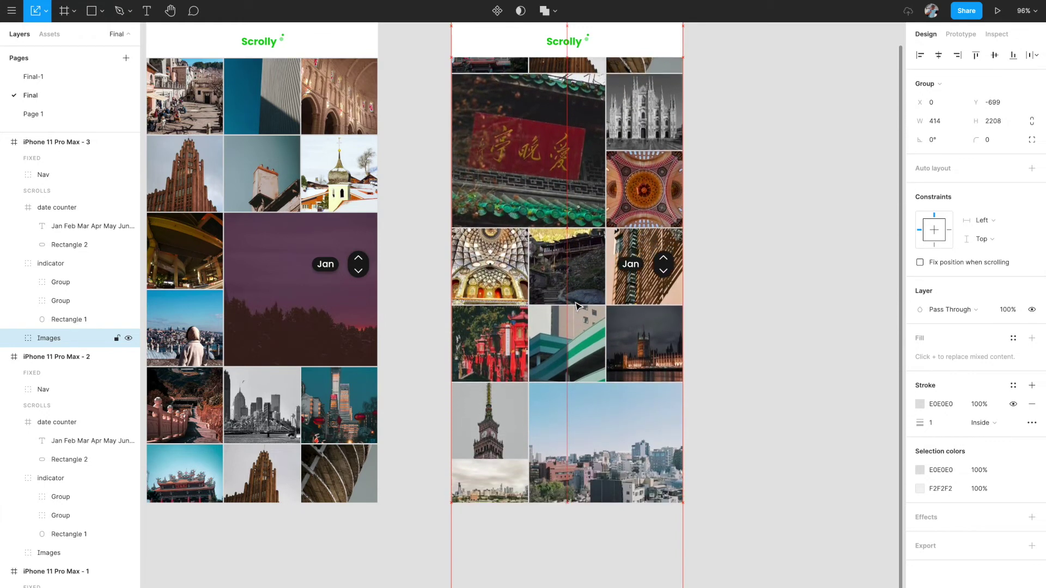
{"action": "key", "text": "shift+Up"}
{"action": "key", "text": "shift+Up"}
{"action": "key", "text": "shift+Up"}
{"action": "key", "text": "shift+Up"}
{"action": "key", "text": "shift+Up"}
{"action": "key", "text": "shift+Up"}
{"action": "key", "text": "shift+Up"}
{"action": "key", "text": "shift+Up"}
{"action": "key", "text": "shift+Up"}
{"action": "key", "text": "shift+Up"}
{"action": "key", "text": "shift+Up"}
{"action": "key", "text": "shift+Up"}
{"action": "key", "text": "shift+Up"}
{"action": "key", "text": "shift+Up"}
{"action": "key", "text": "shift+Up"}
{"action": "key", "text": "shift+Up"}
{"action": "key", "text": "shift+Up"}
{"action": "key", "text": "shift+Up"}
{"action": "key", "text": "shift+Up"}
{"action": "key", "text": "shift+Up"}
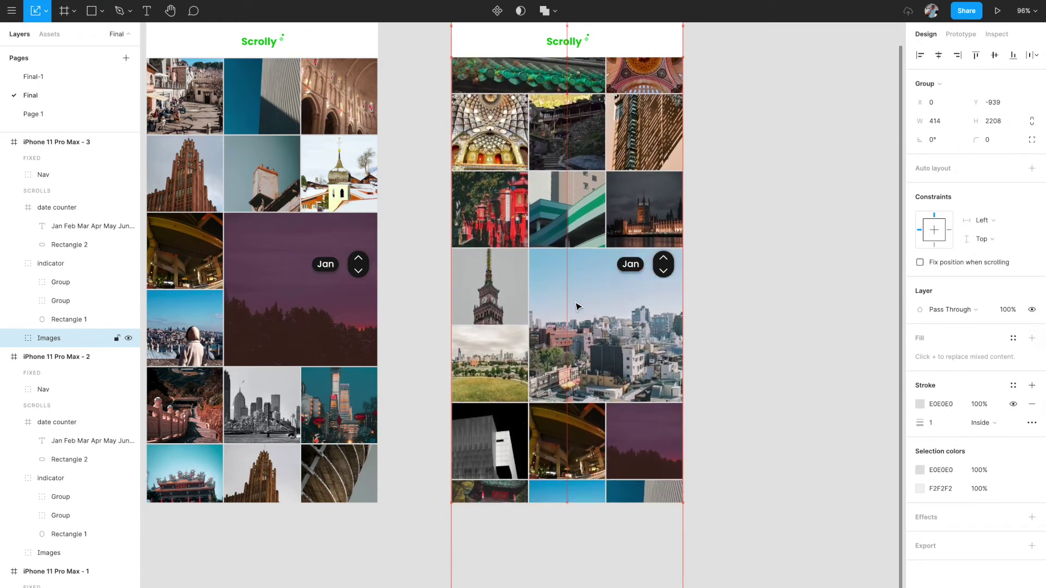
{"action": "key", "text": "shift+Up"}
{"action": "key", "text": "shift+Up"}
{"action": "key", "text": "shift+Up"}
{"action": "key", "text": "shift+Up"}
{"action": "key", "text": "shift+Up"}
{"action": "key", "text": "shift+Up"}
{"action": "key", "text": "shift+Up"}
{"action": "key", "text": "shift+Up"}
{"action": "key", "text": "shift+Up"}
{"action": "key", "text": "shift+Up"}
{"action": "key", "text": "shift+Up"}
{"action": "key", "text": "shift+Up"}
{"action": "key", "text": "shift+Up"}
{"action": "key", "text": "shift+Up"}
{"action": "key", "text": "shift+Up"}
{"action": "key", "text": "shift+Up"}
{"action": "key", "text": "shift+Up"}
{"action": "key", "text": "shift+Up"}
{"action": "key", "text": "shift+Up"}
{"action": "key", "text": "shift+Up"}
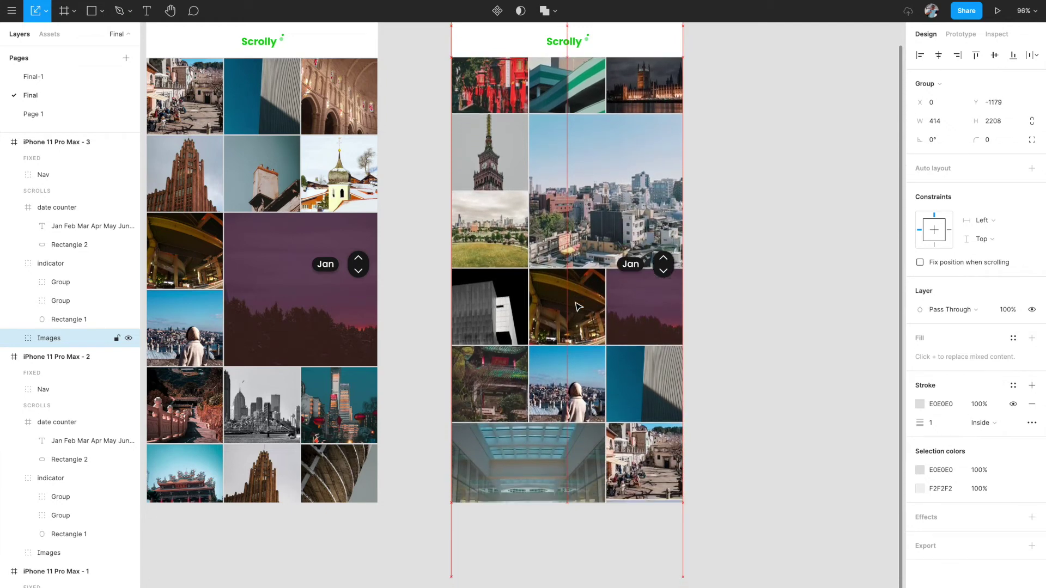
{"action": "key", "text": "shift+Up"}
{"action": "key", "text": "shift+Up"}
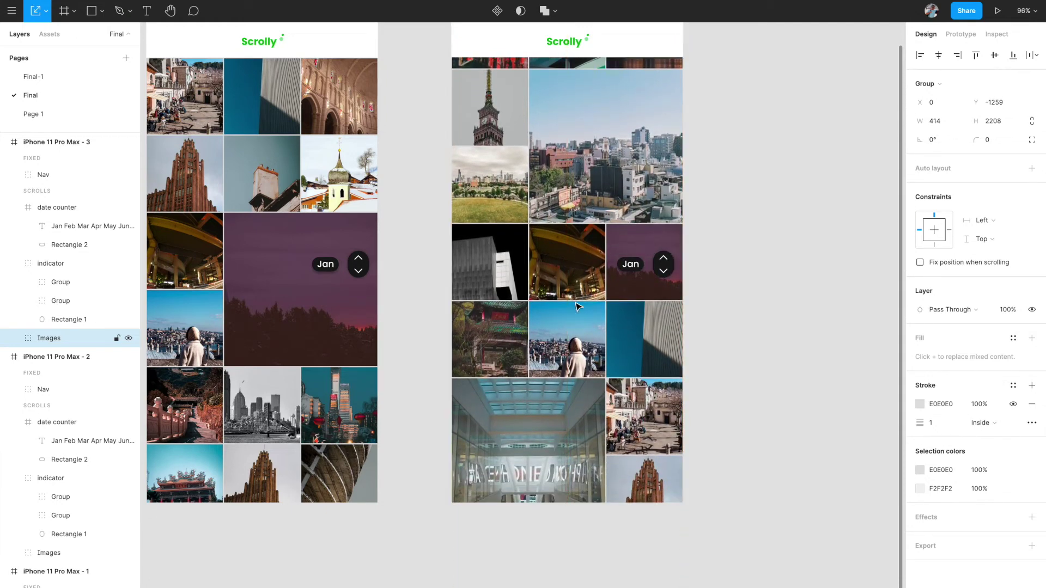
{"action": "key", "text": "shift+Down"}
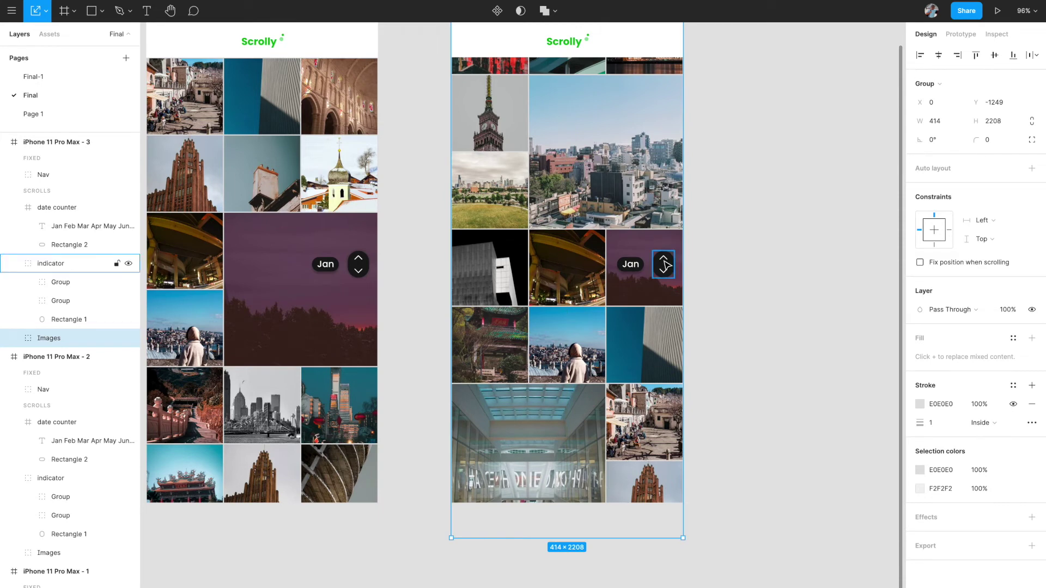
- Move the date counter and scroll indicator together straight down onto the street photo near the lower end of the third iPhone frame
{"action": "left_click", "coordinate": [665, 265]}
{"action": "left_click", "coordinate": [642, 271], "text": "shift"}
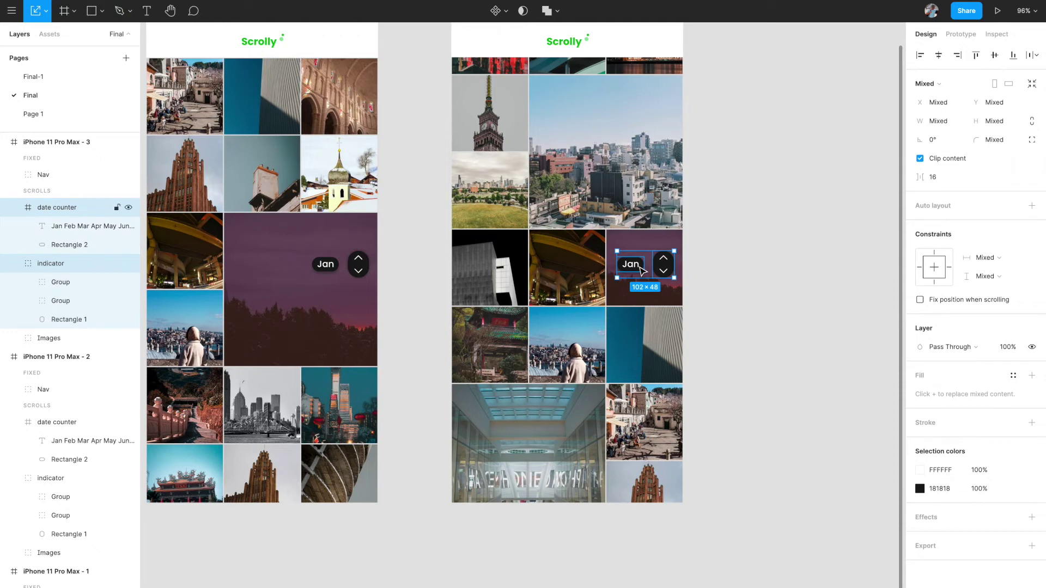
{"action": "key", "text": "shift+Down"}
{"action": "key", "text": "shift+Down"}
{"action": "key", "text": "shift+Down"}
{"action": "key", "text": "shift+Down"}
{"action": "key", "text": "shift+Down"}
{"action": "key", "text": "shift+Down"}
{"action": "key", "text": "shift+Down"}
{"action": "key", "text": "shift+Down"}
{"action": "key", "text": "shift+Down"}
{"action": "key", "text": "shift+Down"}
{"action": "key", "text": "shift+Down"}
{"action": "key", "text": "shift+Down"}
{"action": "key", "text": "shift+Down"}
{"action": "key", "text": "shift+Down"}
{"action": "key", "text": "shift+Down"}
{"action": "key", "text": "shift+Down"}
{"action": "key", "text": "shift+Down"}
{"action": "key", "text": "shift+Down"}
{"action": "key", "text": "shift+Down"}
{"action": "key", "text": "shift+Down"}
{"action": "key", "text": "shift+Down"}
{"action": "key", "text": "shift+Down"}
{"action": "key", "text": "shift+Down"}
{"action": "key", "text": "shift+Down"}
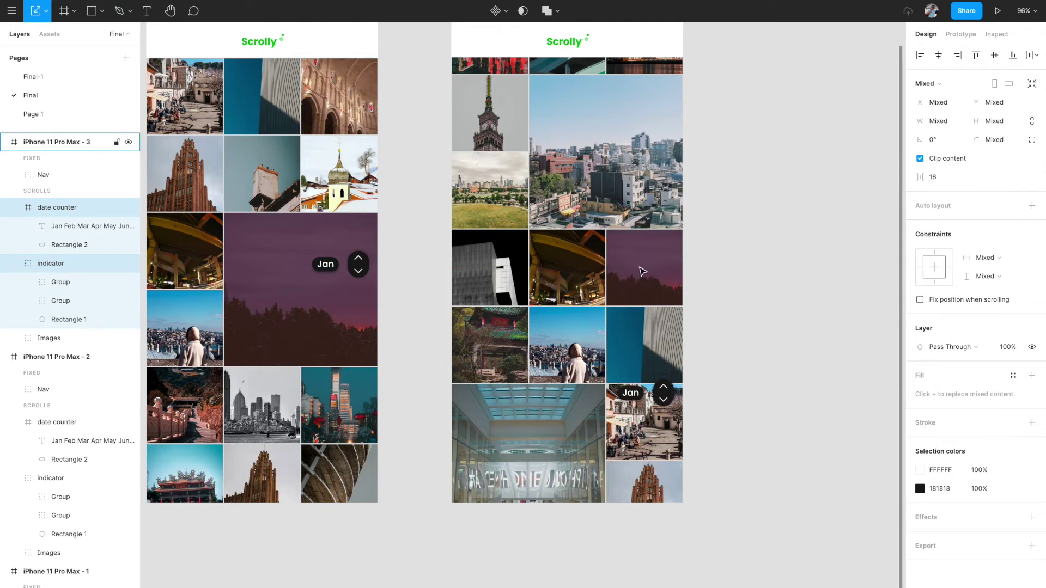
{"action": "key", "text": "shift+Down"}
{"action": "key", "text": "shift+Down"}
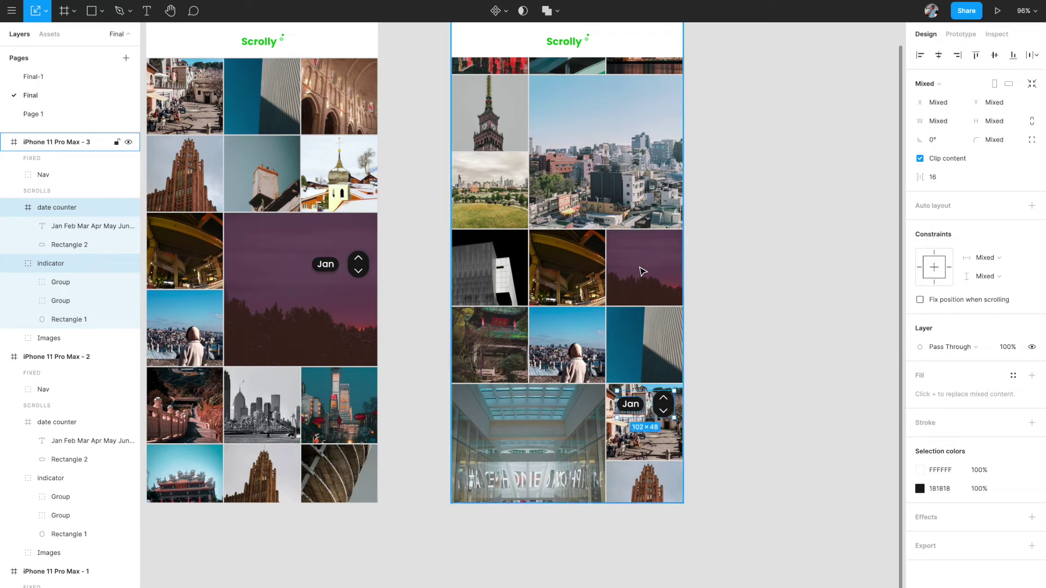
{"action": "key", "text": "shift+Down"}
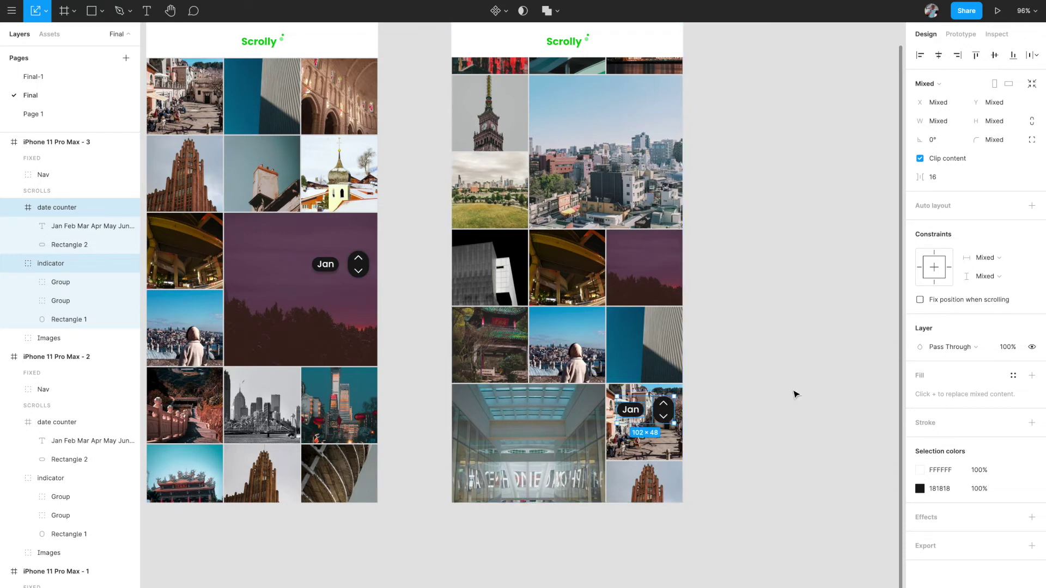
{"action": "left_click", "coordinate": [796, 395]}
{"action": "scroll", "coordinate": [759, 406], "scroll_direction": "down", "scroll_amount": 2}
{"action": "scroll", "coordinate": [674, 432], "scroll_direction": "up", "scroll_amount": 5, "text": "ctrl"}
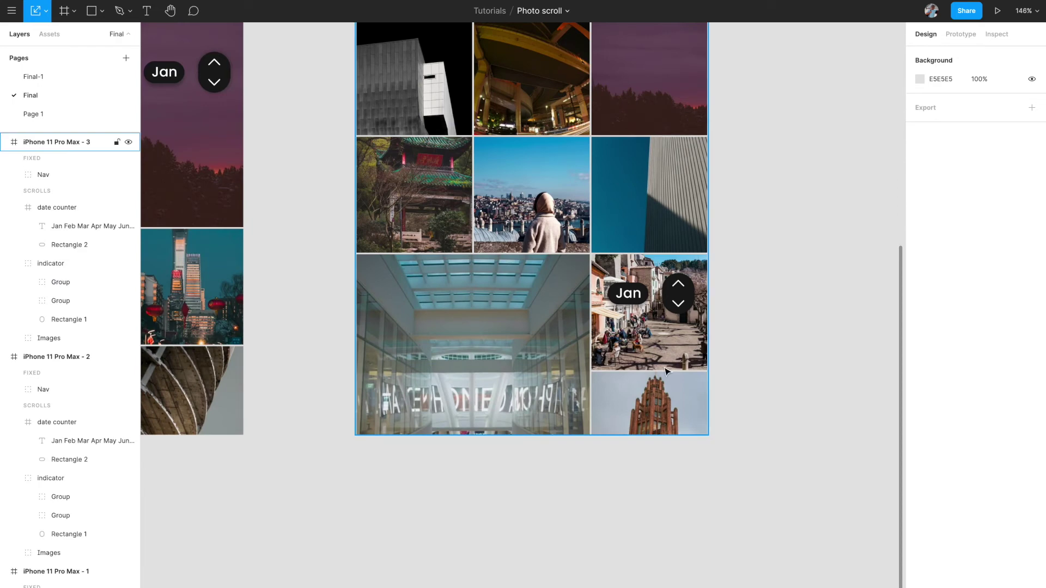
{"action": "scroll", "coordinate": [666, 366], "scroll_direction": "down", "scroll_amount": 5, "text": "ctrl"}
{"action": "scroll", "coordinate": [387, 252], "scroll_direction": "up", "scroll_amount": 1}
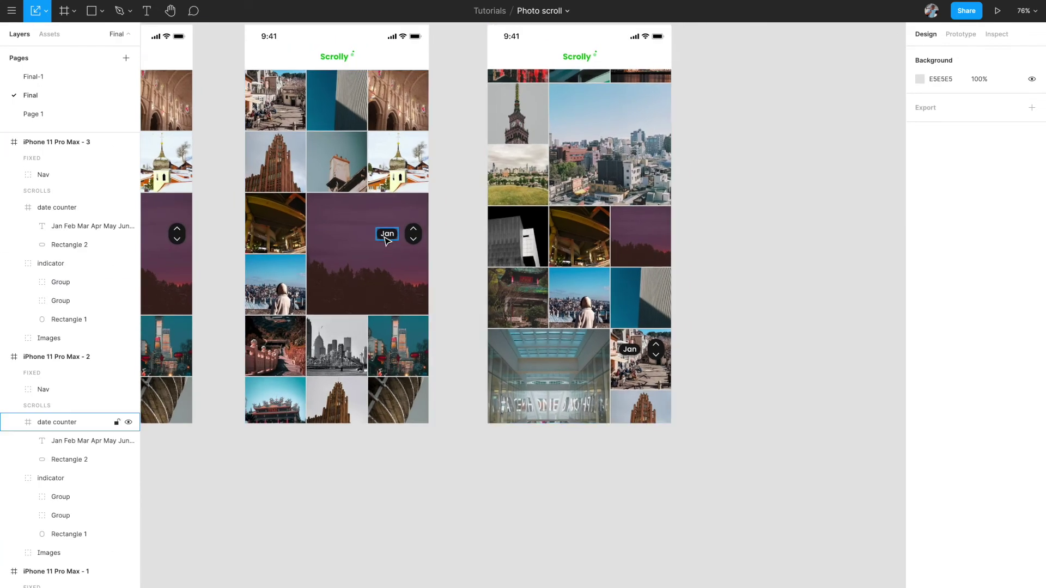
- Shift the months text inside the third iPhone frame's date counter straight up to Y -263 so the pill shows Dec
{"action": "scroll", "coordinate": [385, 239], "scroll_direction": "left", "scroll_amount": 3}
{"action": "scroll", "coordinate": [386, 240], "scroll_direction": "up", "scroll_amount": 1}
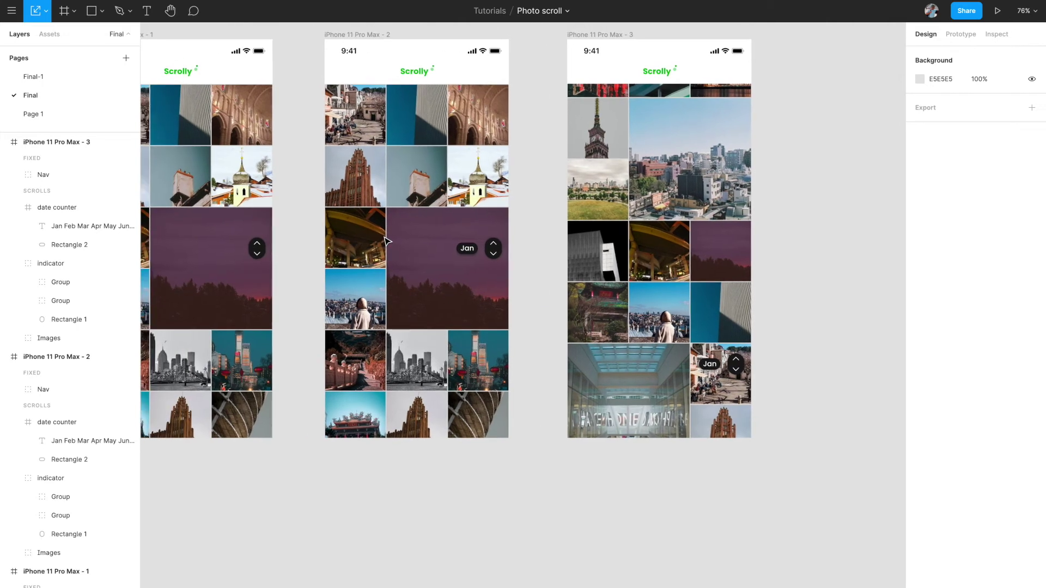
{"action": "scroll", "coordinate": [385, 240], "scroll_direction": "right", "scroll_amount": 2}
{"action": "scroll", "coordinate": [385, 240], "scroll_direction": "down", "scroll_amount": 1}
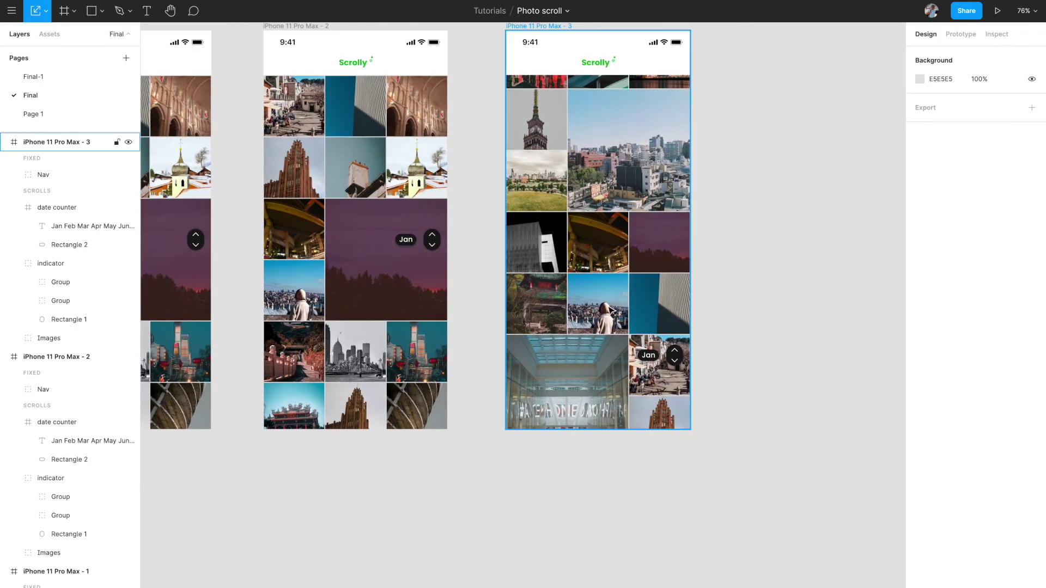
{"action": "scroll", "coordinate": [652, 360], "scroll_direction": "up", "scroll_amount": 5}
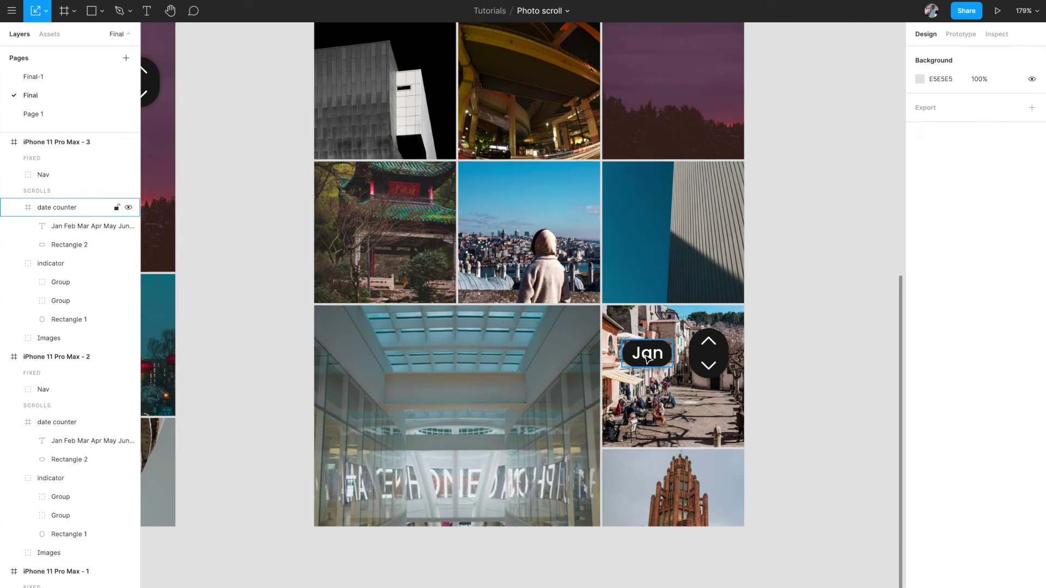
{"action": "double_click", "coordinate": [647, 358]}
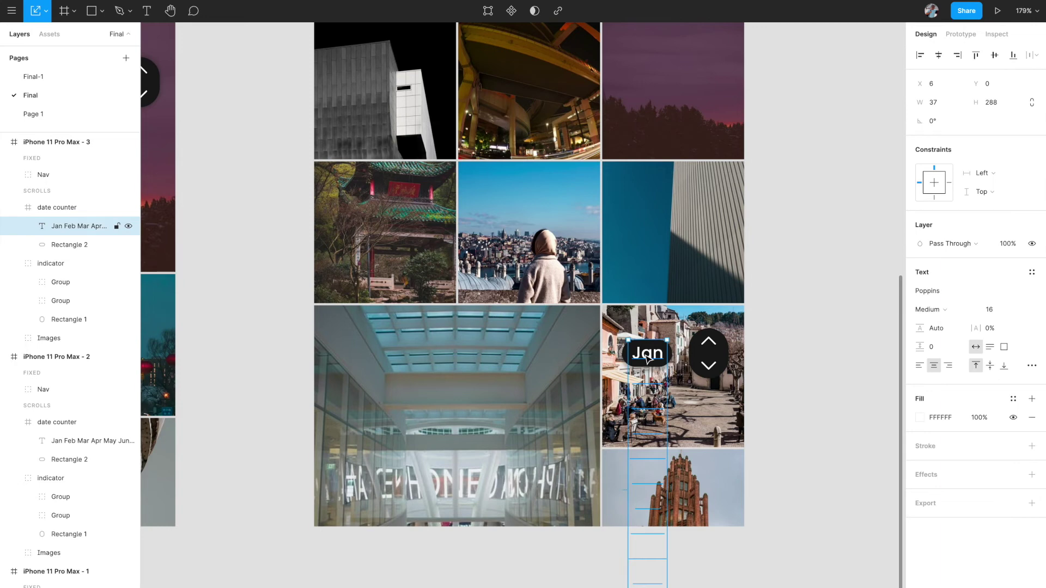
{"action": "scroll", "coordinate": [648, 358], "scroll_direction": "down", "scroll_amount": 3}
{"action": "scroll", "coordinate": [647, 358], "scroll_direction": "right", "scroll_amount": 2}
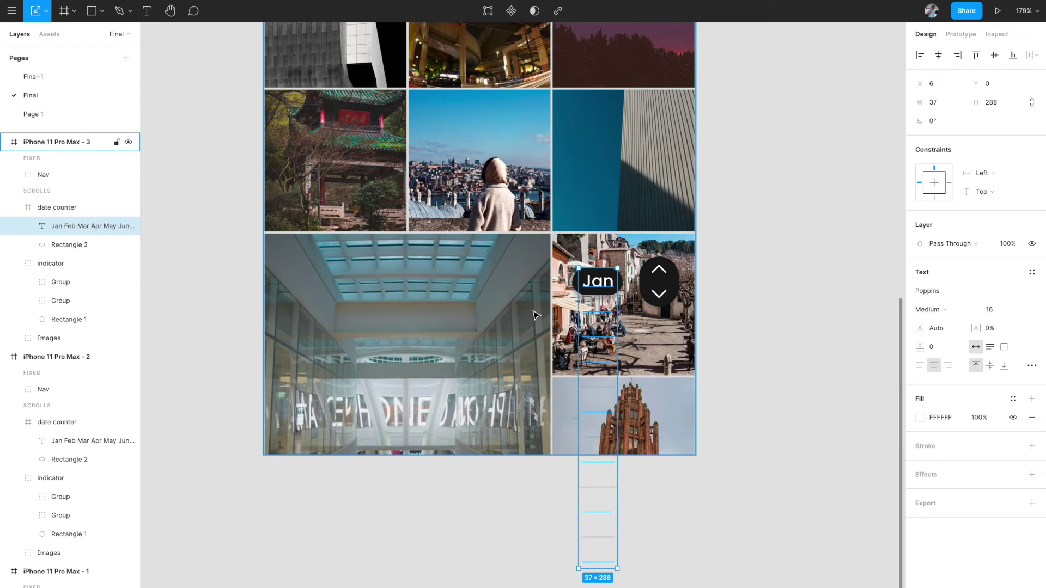
{"action": "key", "text": "shift+Up"}
{"action": "key", "text": "shift+Up"}
{"action": "key", "text": "shift+Up"}
{"action": "key", "text": "shift+Up"}
{"action": "key", "text": "shift+Up"}
{"action": "key", "text": "shift+Up"}
{"action": "key", "text": "shift+Up"}
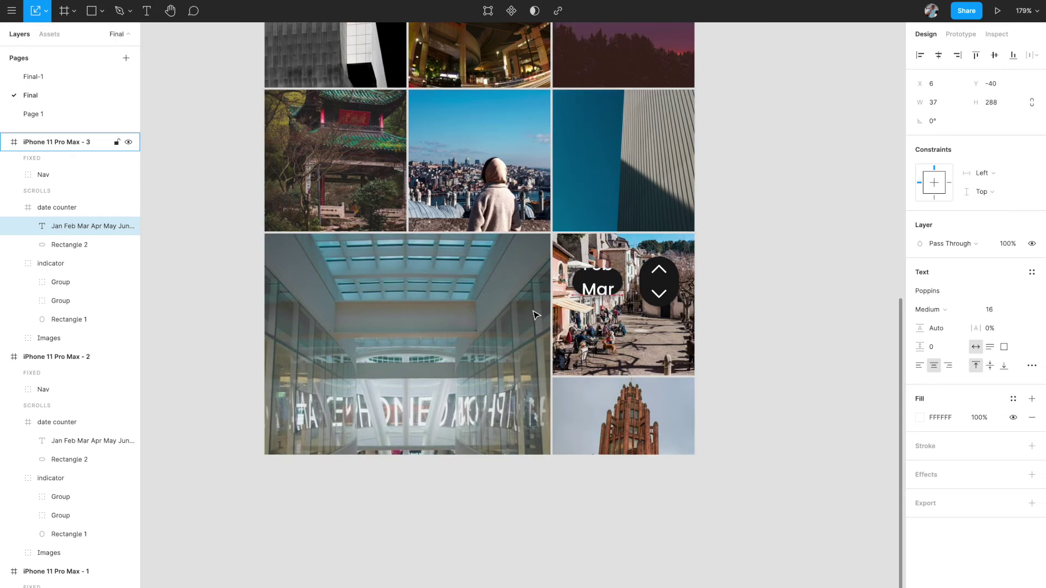
{"action": "key", "text": "shift+Up"}
{"action": "key", "text": "shift+Up"}
{"action": "key", "text": "shift+Up"}
{"action": "key", "text": "shift+Up"}
{"action": "key", "text": "shift+Up"}
{"action": "key", "text": "shift+Up"}
{"action": "key", "text": "shift+Up"}
{"action": "key", "text": "shift+Up"}
{"action": "key", "text": "shift+Up"}
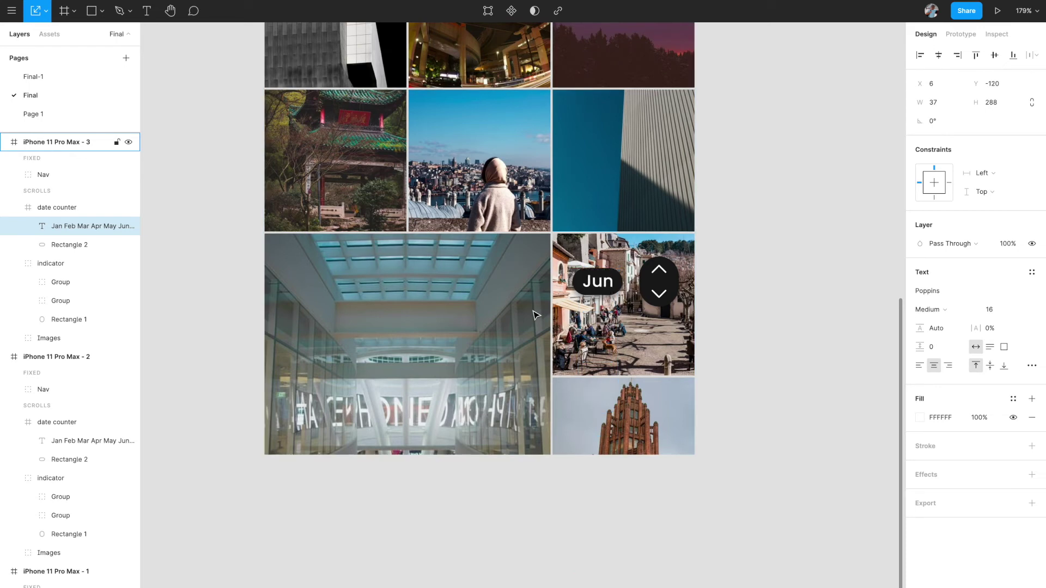
{"action": "key", "text": "shift+Up"}
{"action": "key", "text": "shift+Up"}
{"action": "key", "text": "shift+Up"}
{"action": "key", "text": "shift+Up"}
{"action": "key", "text": "shift+Up"}
{"action": "key", "text": "shift+Up"}
{"action": "key", "text": "shift+Up"}
{"action": "key", "text": "shift+Up"}
{"action": "key", "text": "shift+Up"}
{"action": "key", "text": "shift+Up"}
{"action": "key", "text": "Up"}
{"action": "key", "text": "Up"}
{"action": "key", "text": "Up"}
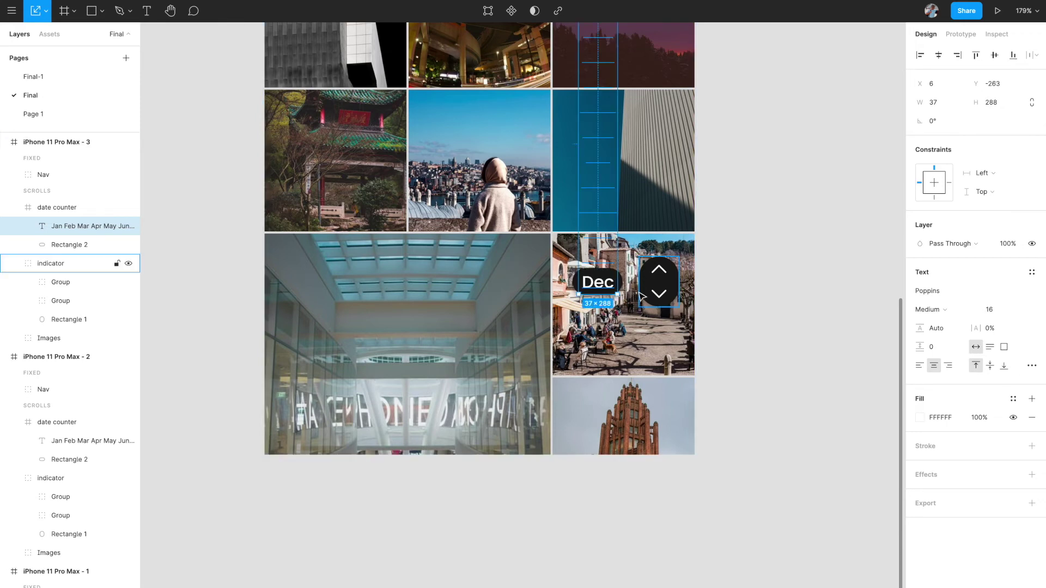
{"action": "scroll", "coordinate": [649, 291], "scroll_direction": "up", "scroll_amount": 2}
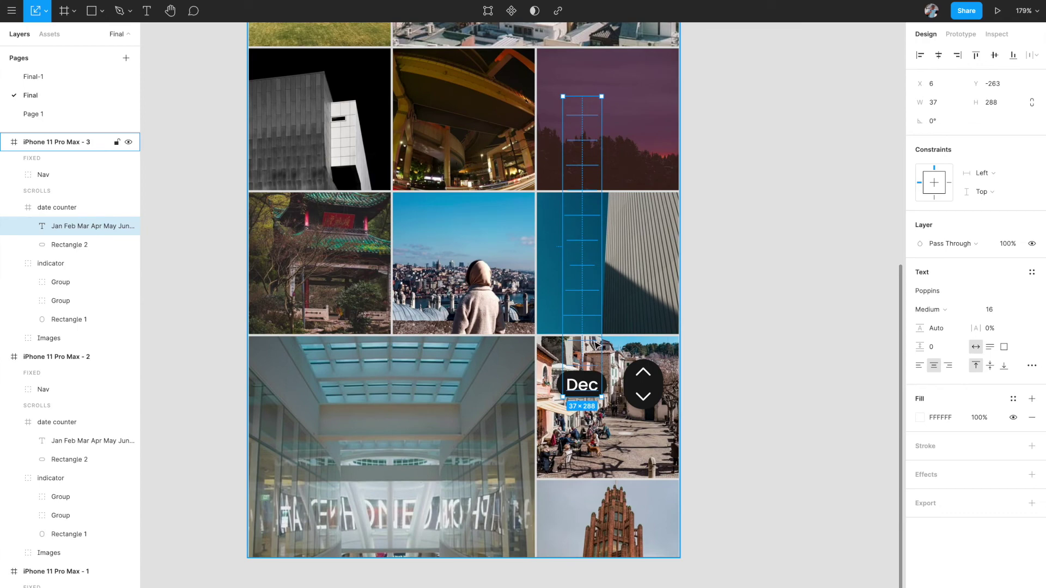
{"action": "left_click", "coordinate": [711, 367]}
{"action": "scroll", "coordinate": [714, 367], "scroll_direction": "down", "scroll_amount": 5}
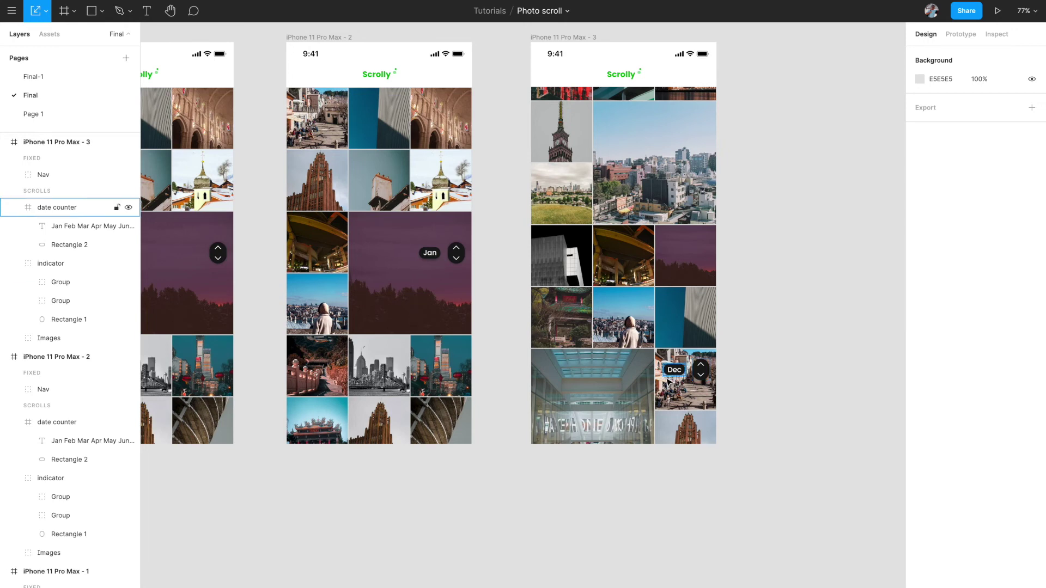
- Duplicate the third iPhone frame and place the copy beside it at X 1557, keeping the same vertical position
{"action": "scroll", "coordinate": [673, 378], "scroll_direction": "up", "scroll_amount": 3}
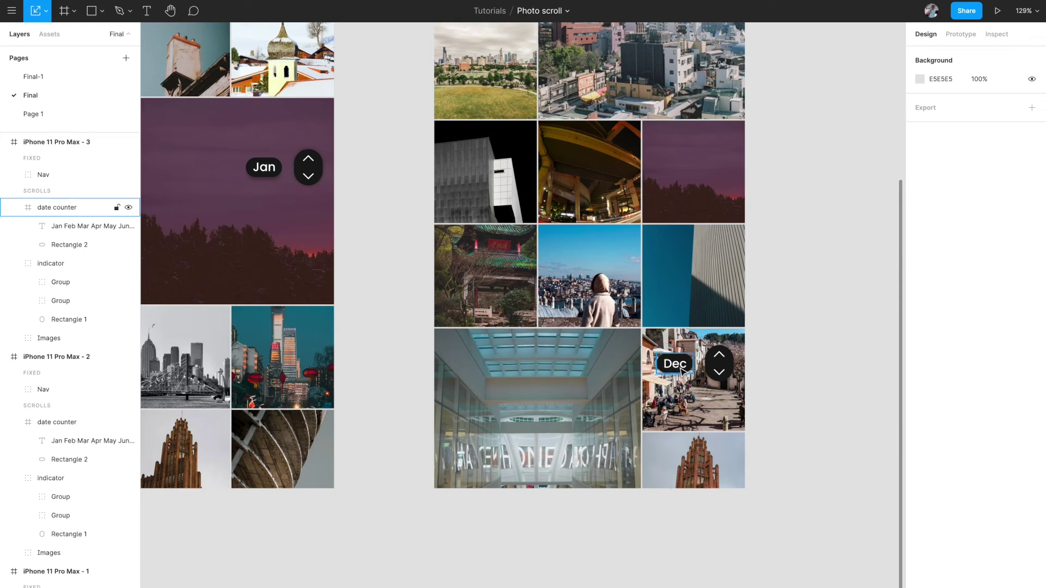
{"action": "scroll", "coordinate": [681, 371], "scroll_direction": "down", "scroll_amount": 3}
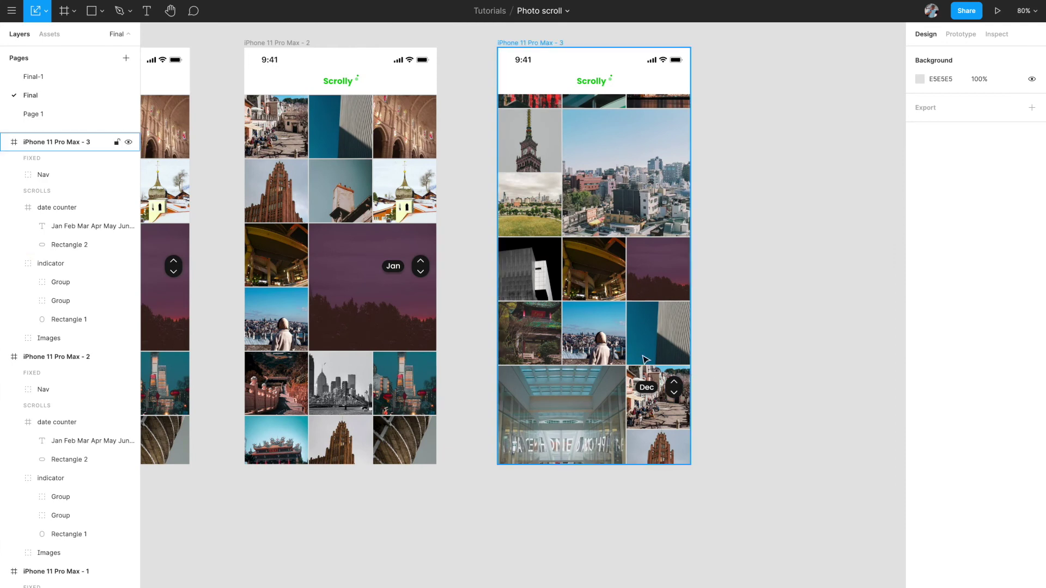
{"action": "scroll", "coordinate": [493, 33], "scroll_direction": "right", "scroll_amount": 2}
{"action": "left_click", "coordinate": [493, 30]}
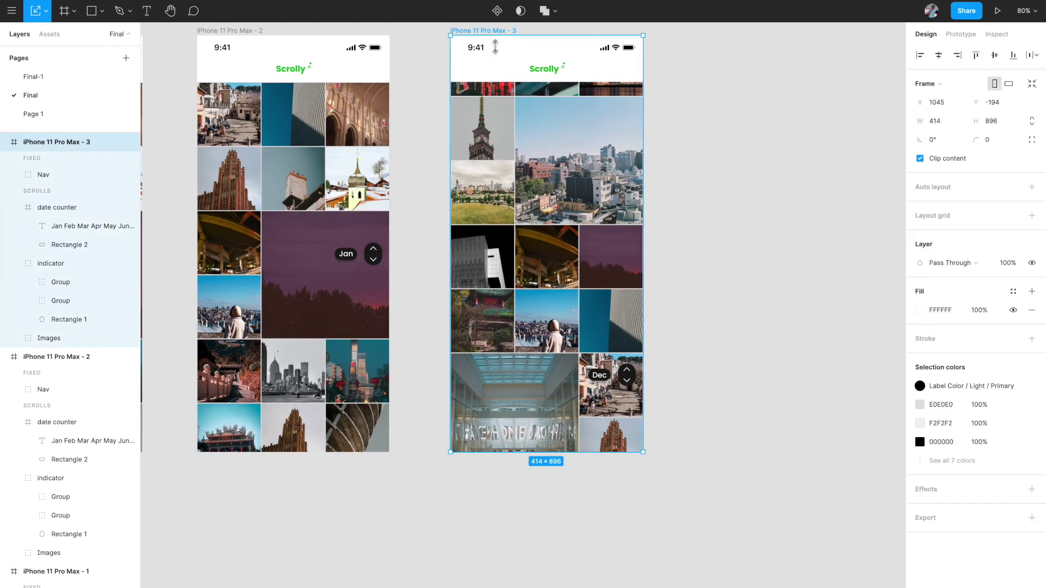
{"action": "left_click_drag", "start_coordinate": [493, 72], "coordinate": [731, 70], "text": "alt"}
{"action": "scroll", "coordinate": [730, 70], "scroll_direction": "right", "scroll_amount": 2}
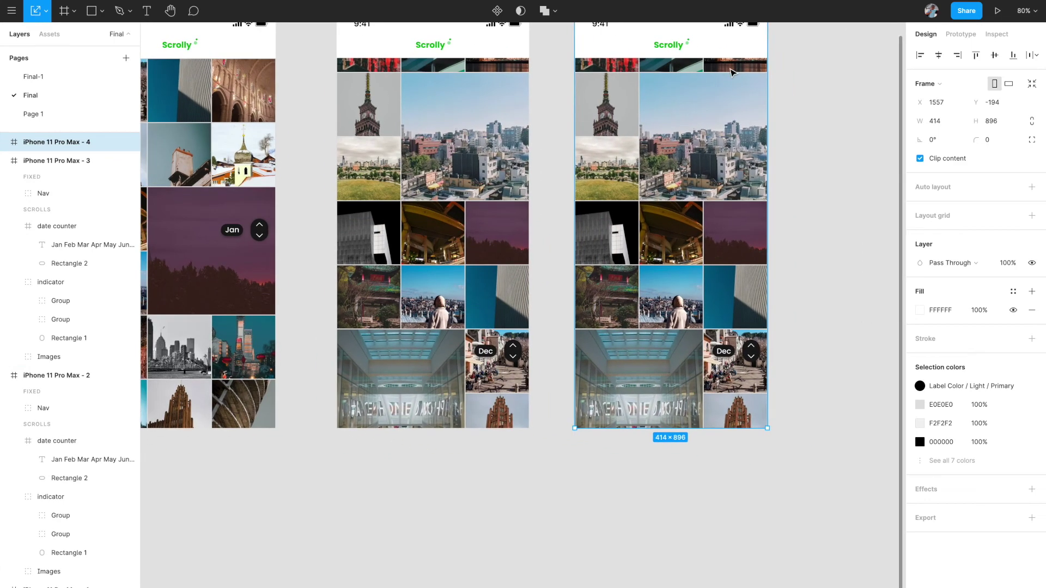
- Move the date counter and scroll indicator in the fourth iPhone frame together straight right until both sit fully outside the frame's edge
{"action": "left_click", "coordinate": [725, 353]}
{"action": "scroll", "coordinate": [727, 357], "scroll_direction": "up", "scroll_amount": 3}
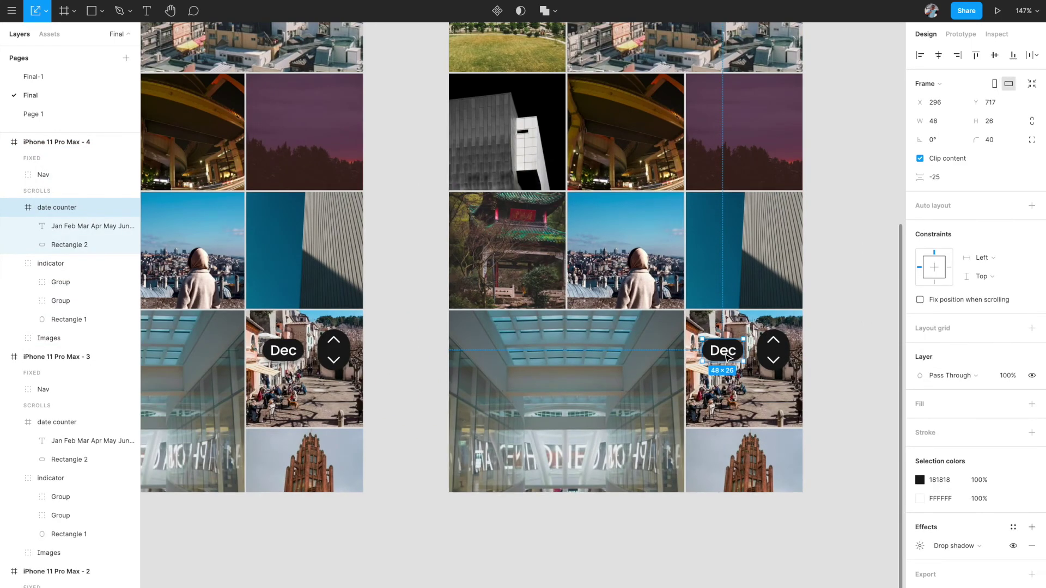
{"action": "left_click", "coordinate": [773, 343], "text": "shift"}
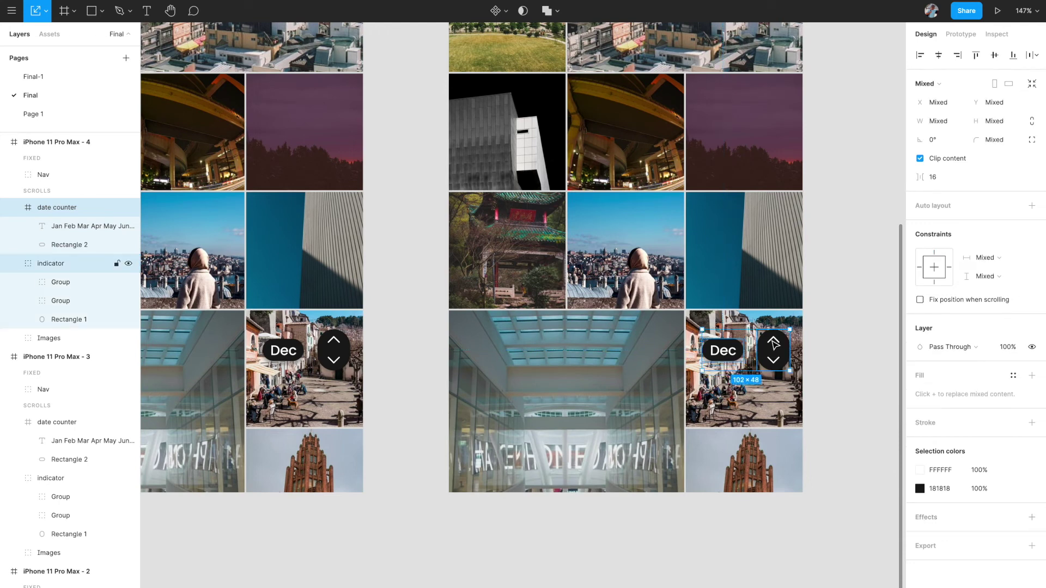
{"action": "scroll", "coordinate": [774, 346], "scroll_direction": "right", "scroll_amount": 2}
{"action": "key", "text": "shift+Right"}
{"action": "key", "text": "shift+Right"}
{"action": "key", "text": "shift+Right"}
{"action": "key", "text": "shift+Right"}
{"action": "key", "text": "shift+Right"}
{"action": "key", "text": "shift+Right"}
{"action": "key", "text": "shift+Right"}
{"action": "key", "text": "shift+Right"}
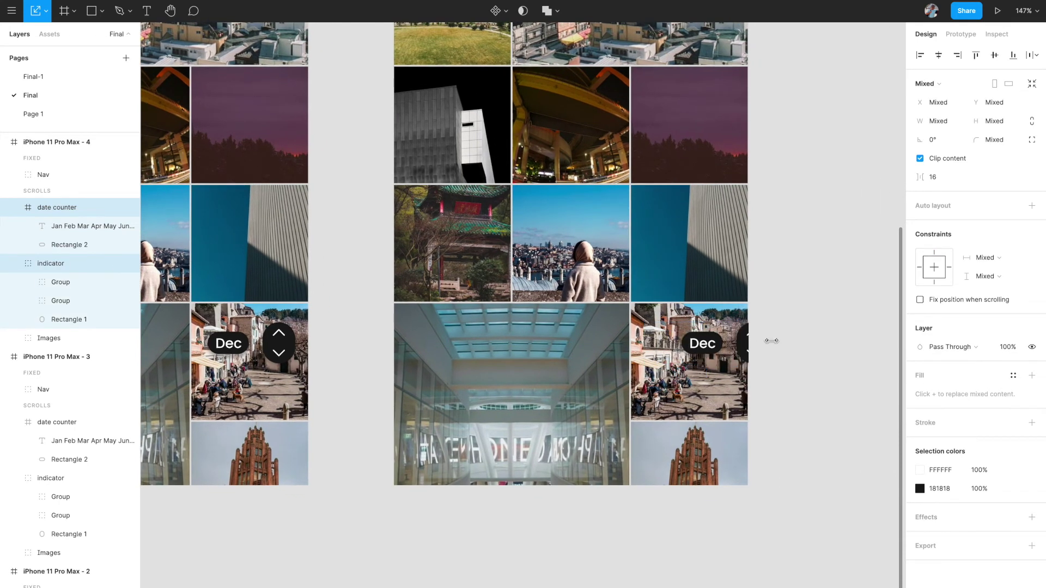
{"action": "key", "text": "shift+Right"}
{"action": "key", "text": "shift+Right"}
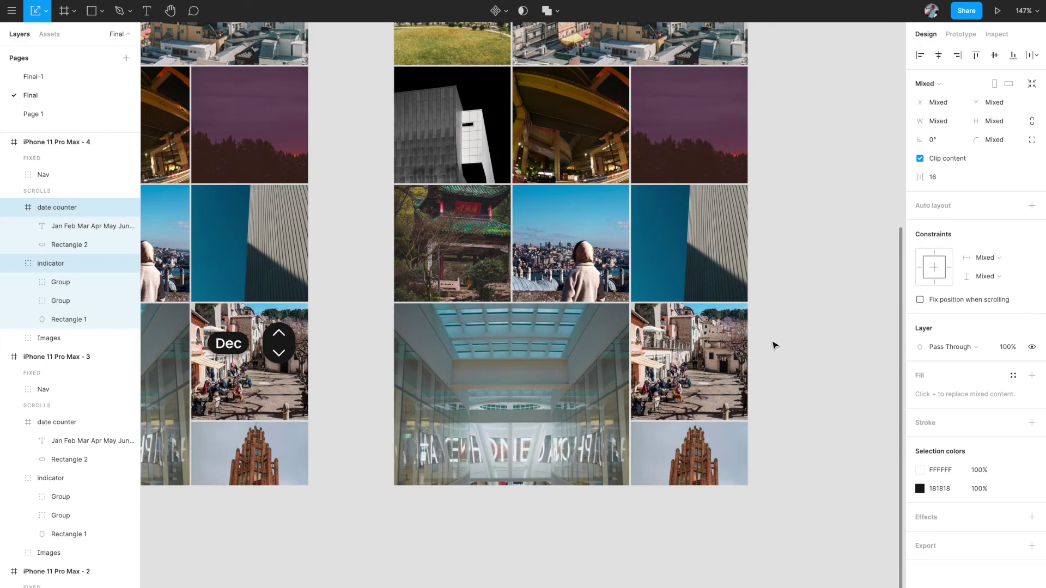
{"action": "scroll", "coordinate": [774, 344], "scroll_direction": "down", "scroll_amount": 5}
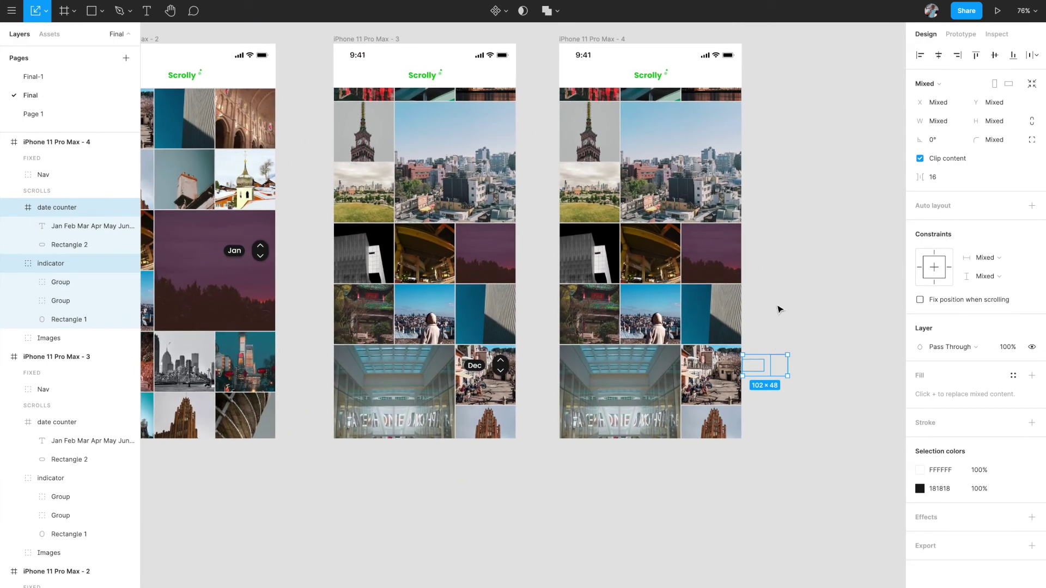
{"action": "scroll", "coordinate": [779, 309], "scroll_direction": "down", "scroll_amount": 4}
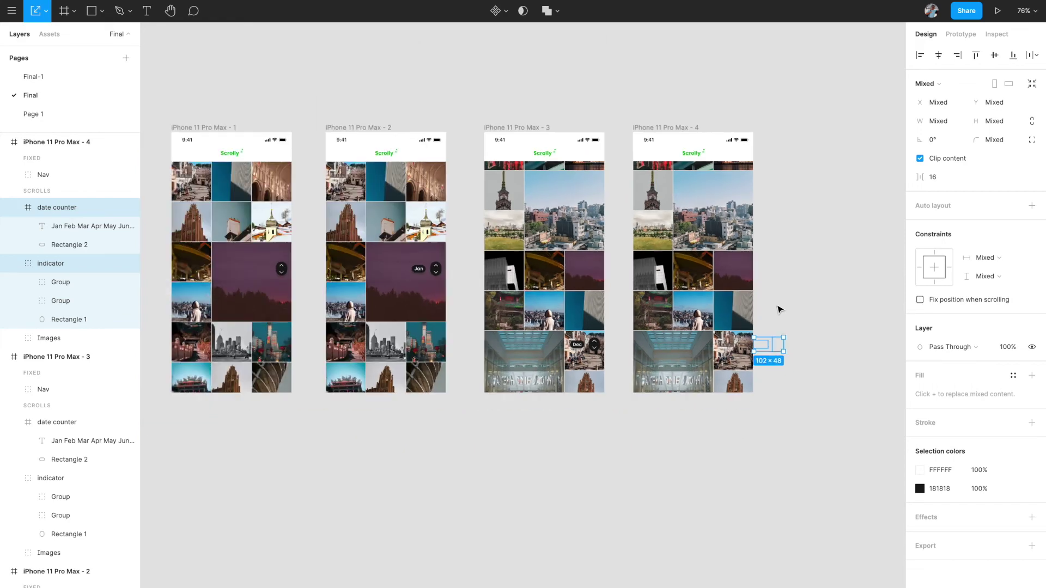
{"action": "scroll", "coordinate": [533, 295], "scroll_direction": "left", "scroll_amount": 3}
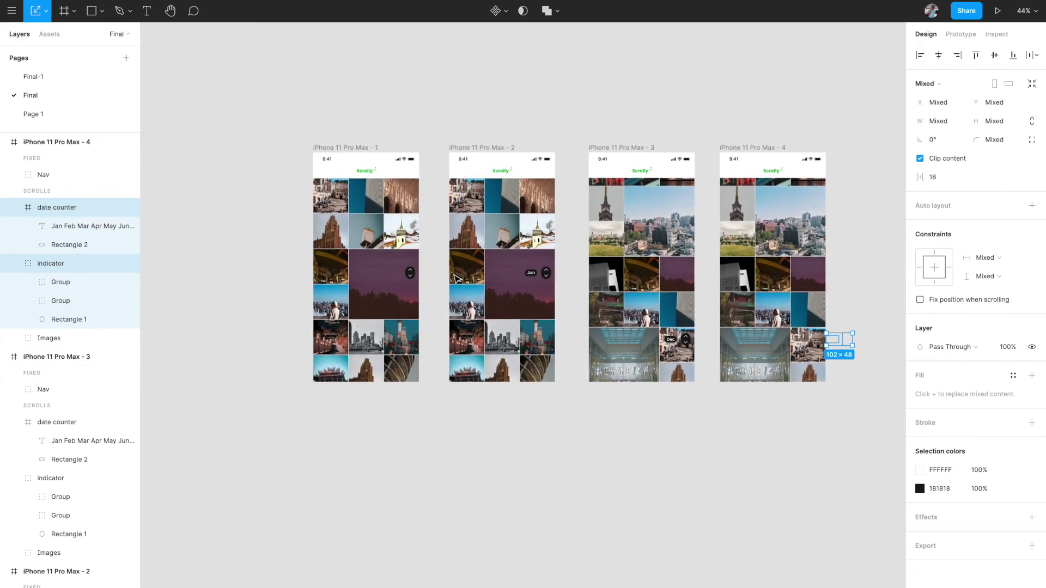
- Link the scroll indicator in the first iPhone frame to the second frame with an on-tap interaction using Smart animate
{"action": "scroll", "coordinate": [222, 203], "scroll_direction": "up", "scroll_amount": 4}
{"action": "scroll", "coordinate": [221, 205], "scroll_direction": "right", "scroll_amount": 2}
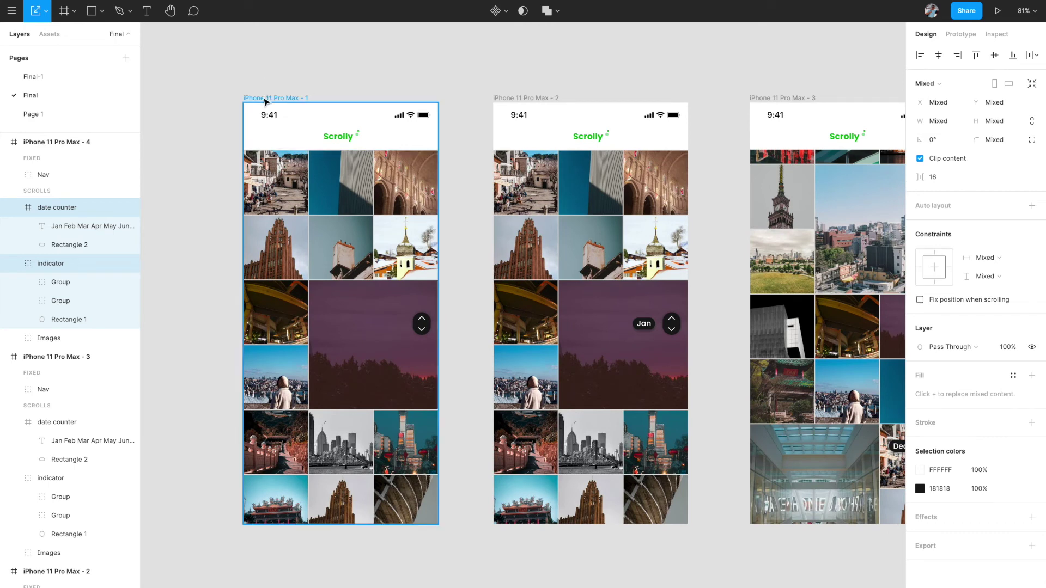
{"action": "scroll", "coordinate": [421, 324], "scroll_direction": "up", "scroll_amount": 3}
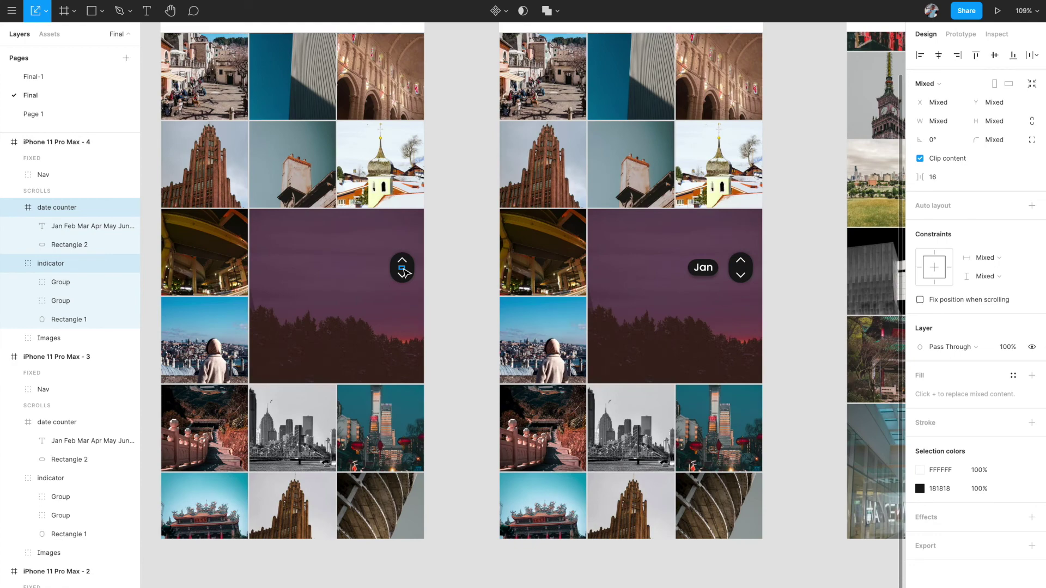
{"action": "left_click", "coordinate": [405, 278]}
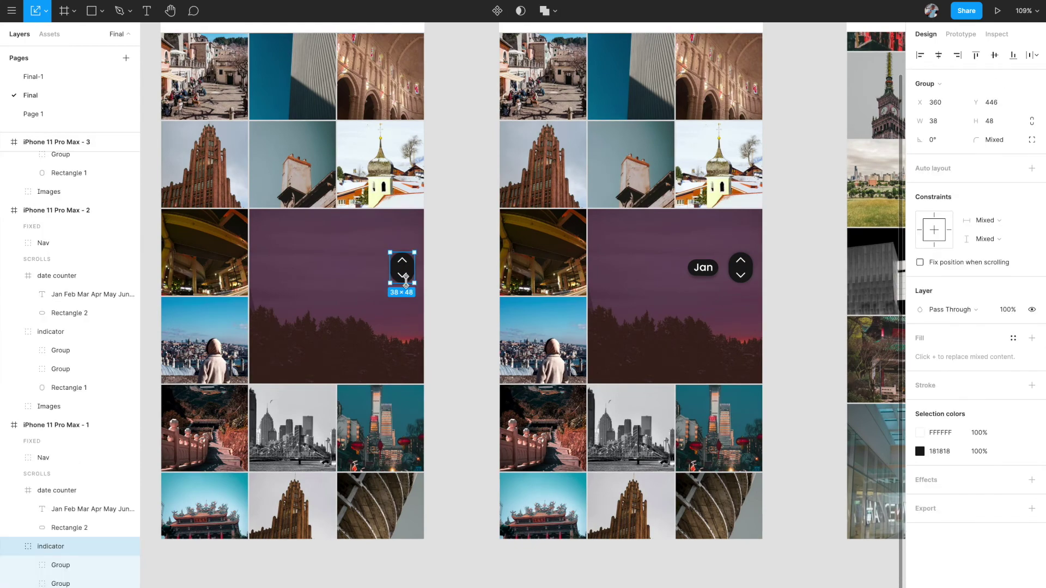
{"action": "left_click", "coordinate": [957, 34]}
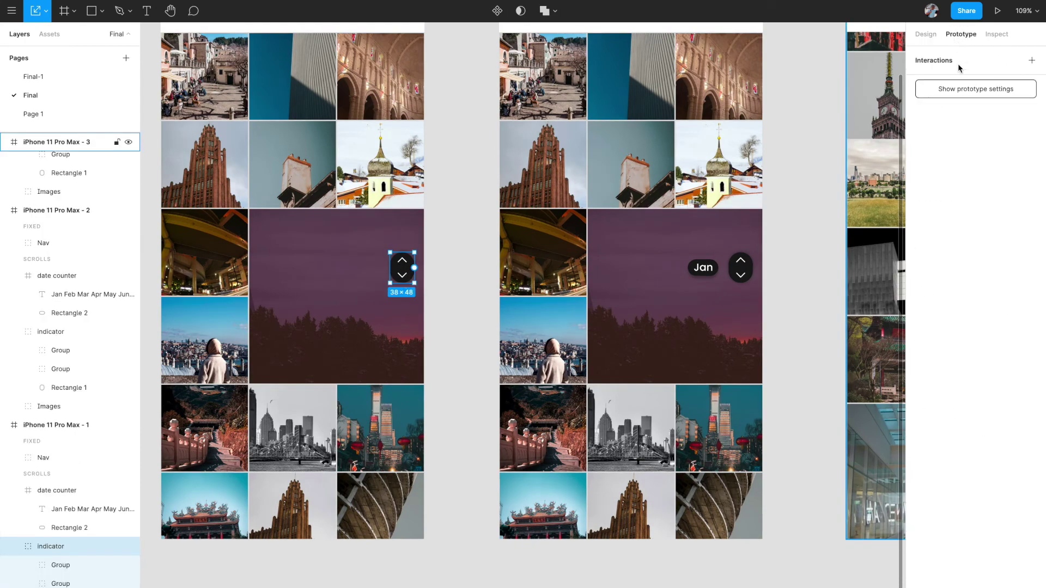
{"action": "scroll", "coordinate": [402, 269], "scroll_direction": "down", "scroll_amount": 4}
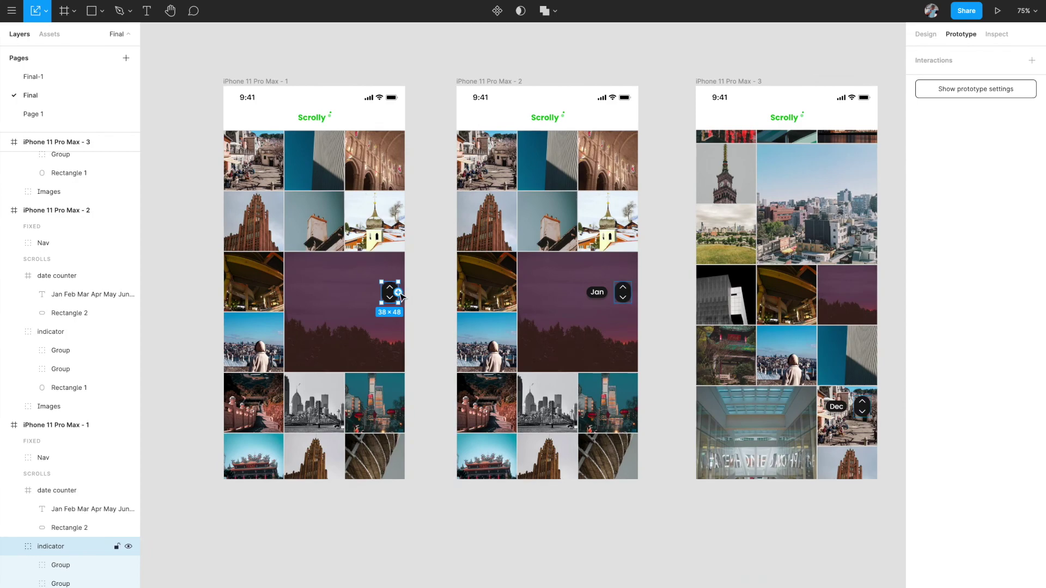
{"action": "left_click_drag", "start_coordinate": [399, 293], "coordinate": [481, 297]}
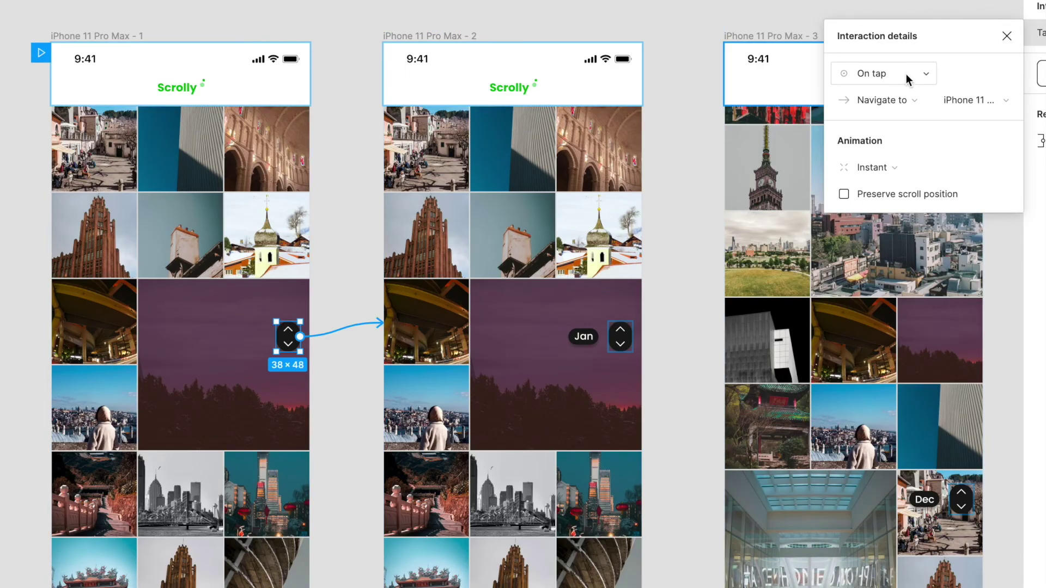
{"action": "left_click", "coordinate": [898, 168]}
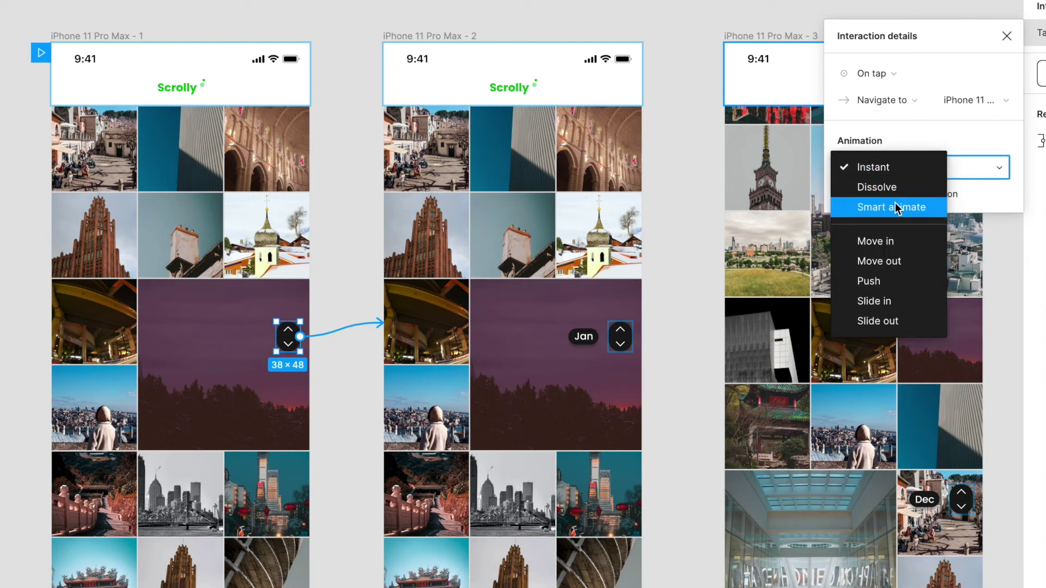
{"action": "left_click", "coordinate": [896, 209]}
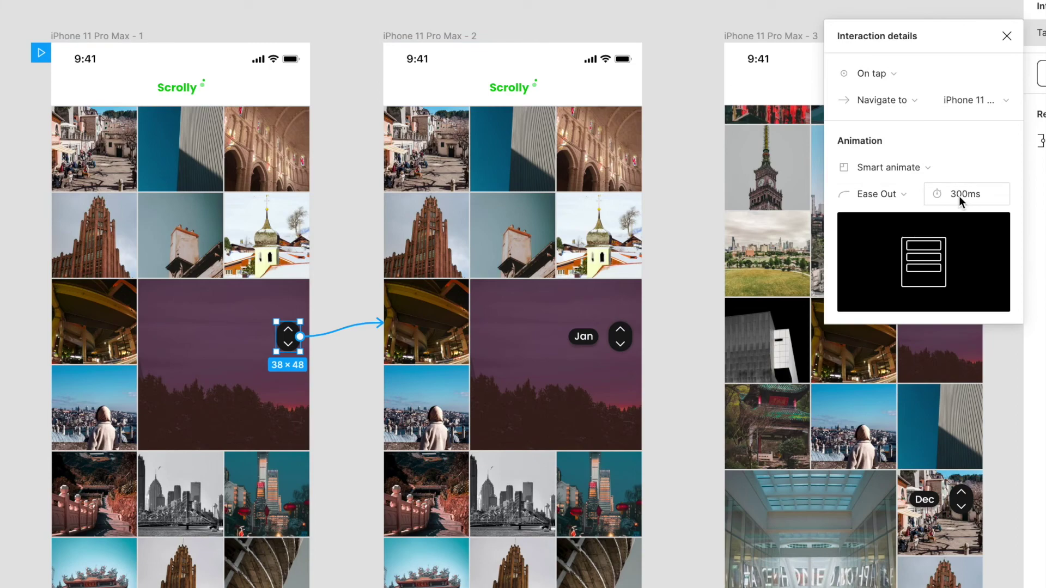
- Link the scroll indicator in the second iPhone frame to the third frame with an on-drag Smart animate interaction
{"action": "scroll", "coordinate": [366, 378], "scroll_direction": "right", "scroll_amount": 3}
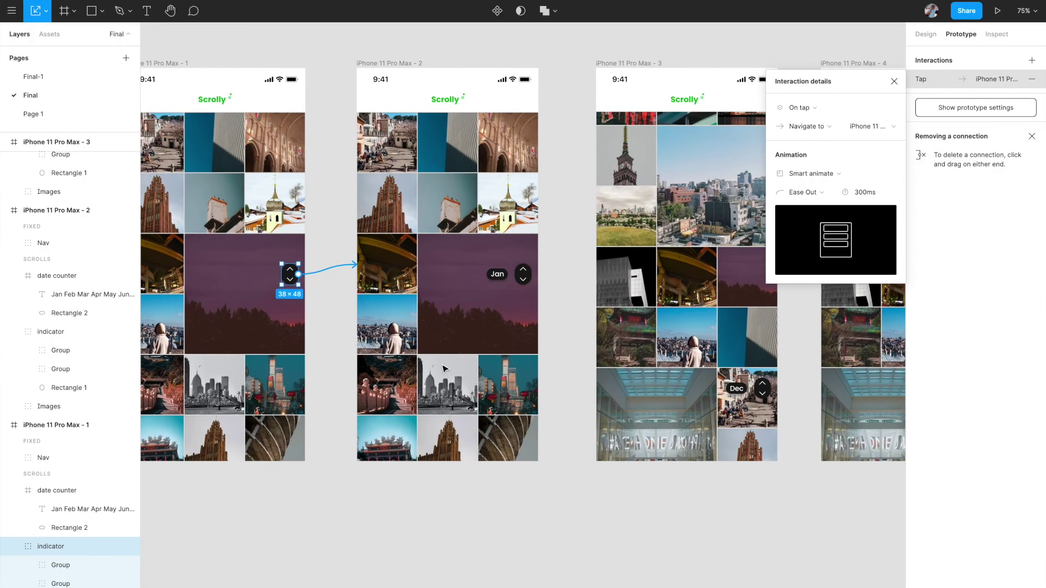
{"action": "scroll", "coordinate": [444, 369], "scroll_direction": "right", "scroll_amount": 3}
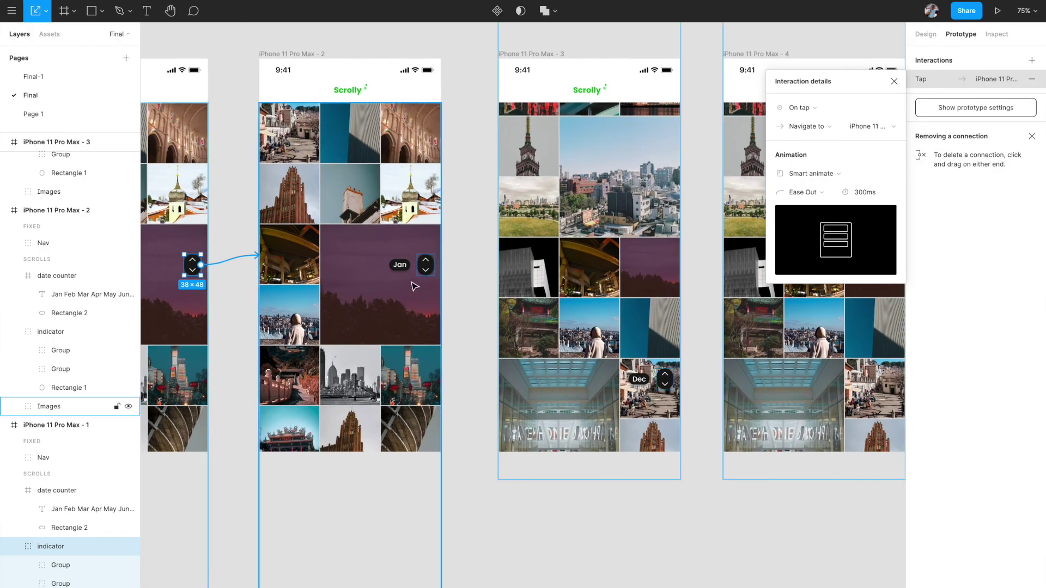
{"action": "scroll", "coordinate": [424, 274], "scroll_direction": "left", "scroll_amount": 1}
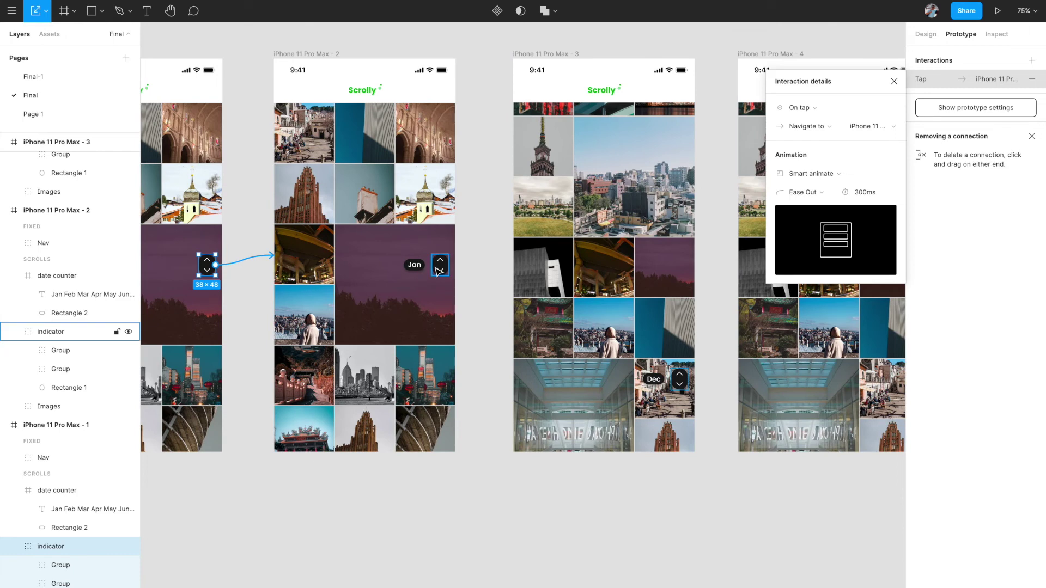
{"action": "left_click", "coordinate": [439, 272]}
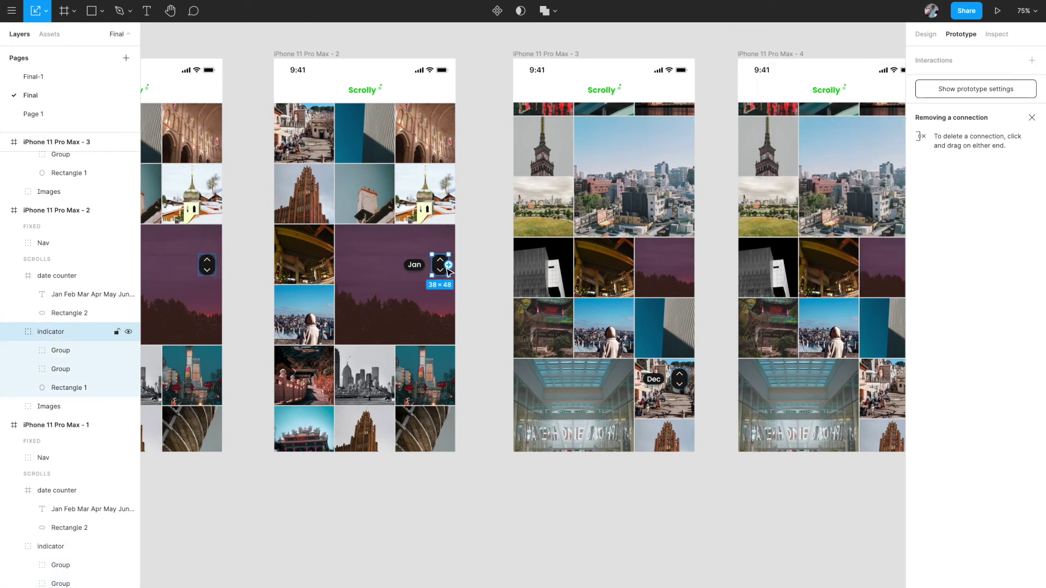
{"action": "left_click_drag", "start_coordinate": [448, 265], "coordinate": [521, 270]}
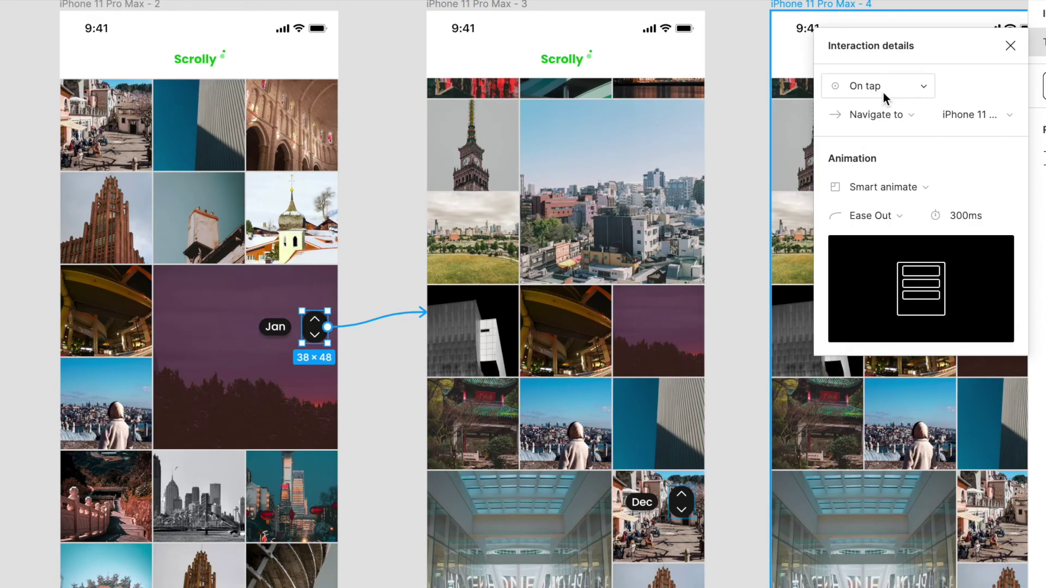
{"action": "left_click", "coordinate": [884, 90]}
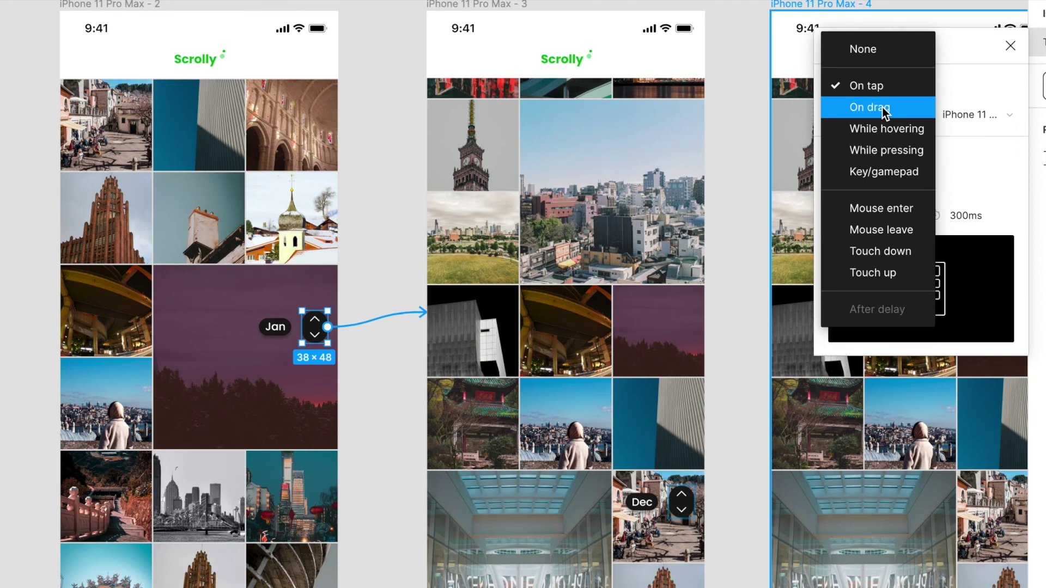
{"action": "left_click", "coordinate": [881, 107]}
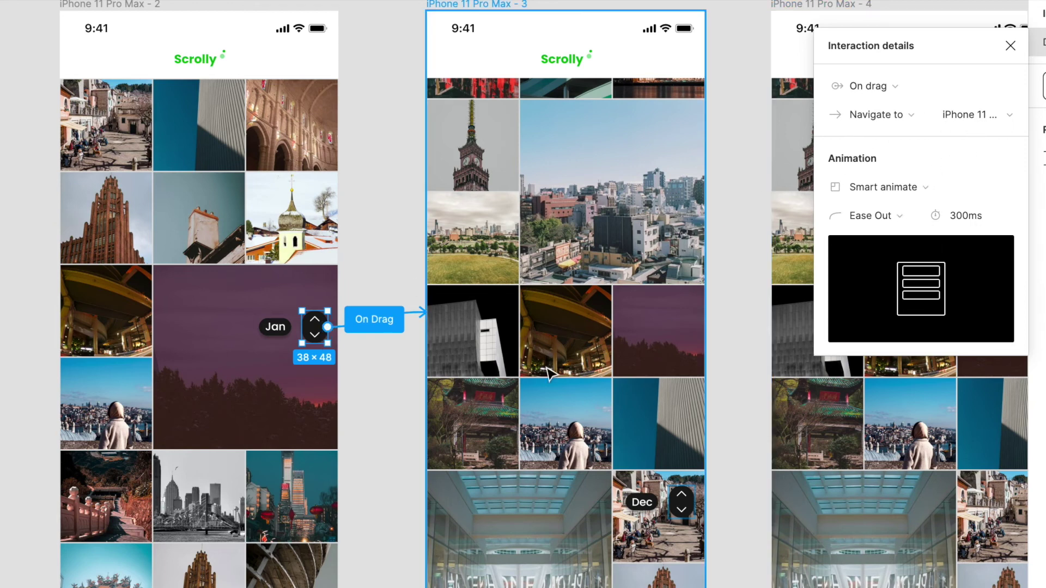
- Link the whole third iPhone frame to the fourth frame with an after-delay Smart animate interaction
{"action": "scroll", "coordinate": [548, 372], "scroll_direction": "down", "scroll_amount": 3}
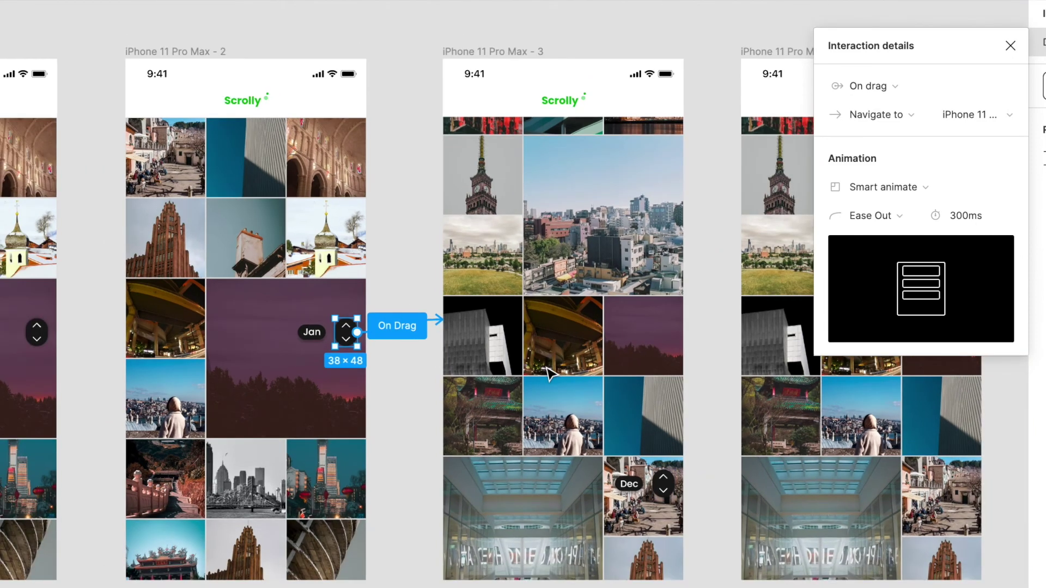
{"action": "scroll", "coordinate": [549, 367], "scroll_direction": "right", "scroll_amount": 5}
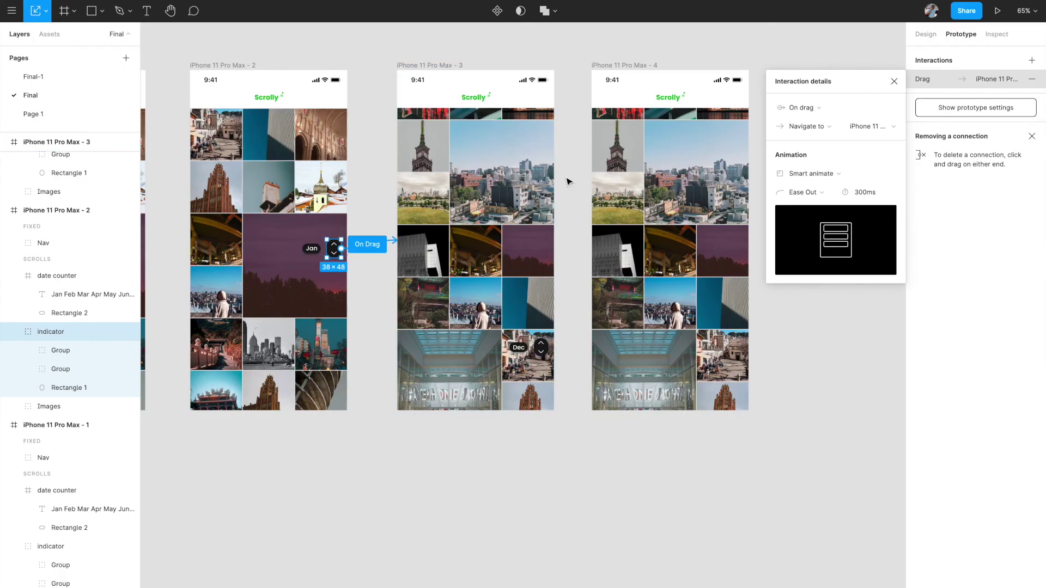
{"action": "left_click", "coordinate": [428, 63]}
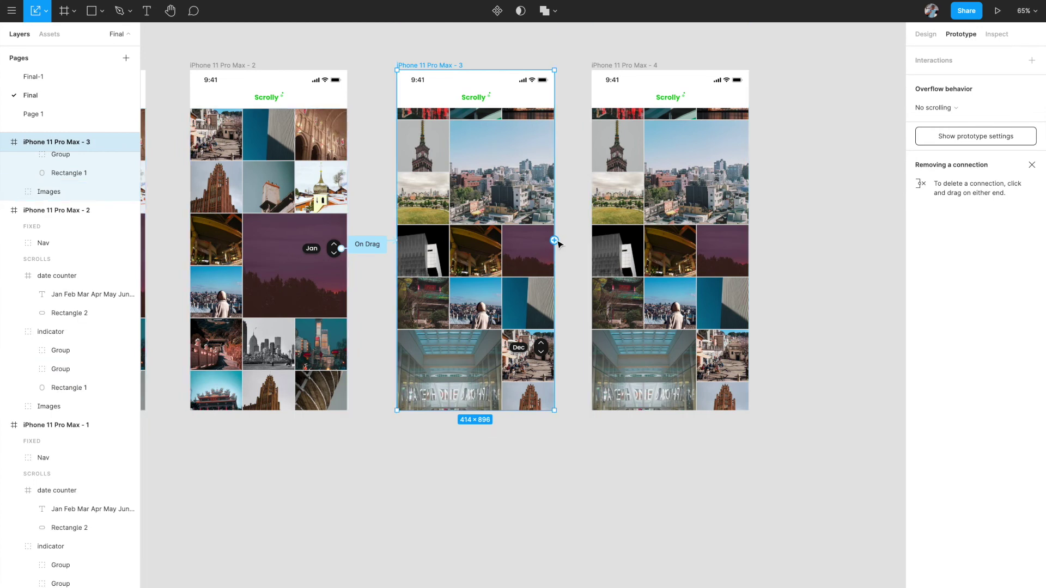
{"action": "left_click", "coordinate": [554, 241]}
{"action": "left_click_drag", "start_coordinate": [554, 241], "coordinate": [611, 240]}
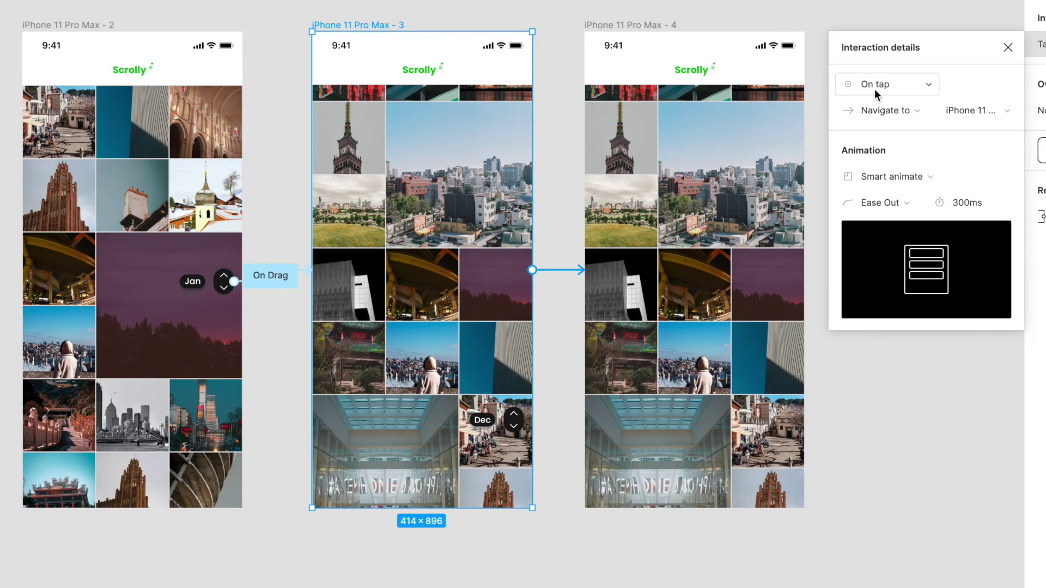
{"action": "left_click", "coordinate": [800, 108]}
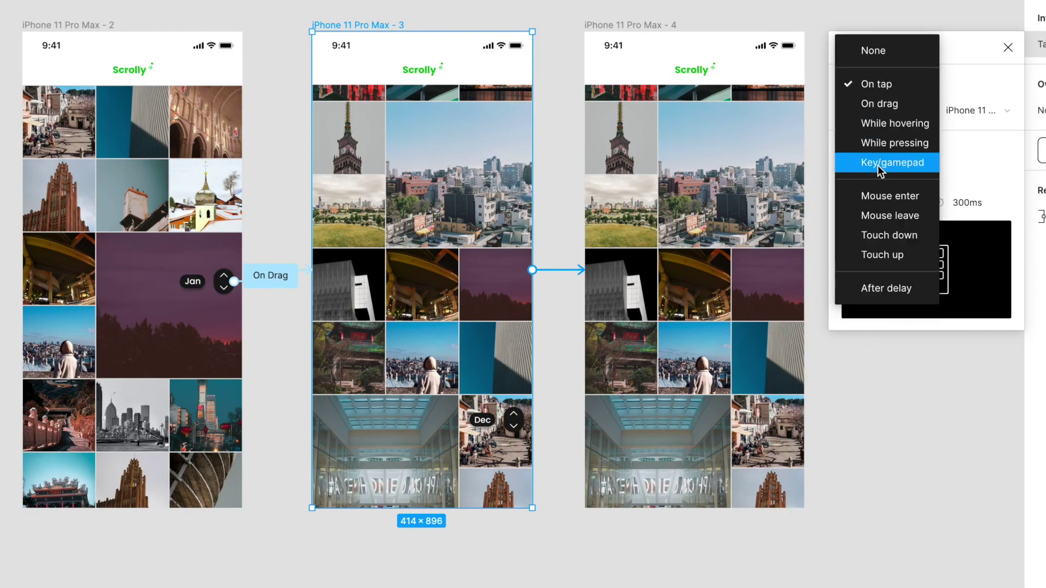
{"action": "left_click", "coordinate": [884, 288]}
- Set the delay of the interaction from the third to the fourth iPhone frame to 100 ms
{"action": "left_click", "coordinate": [957, 86]}
{"action": "key", "text": "Left"}
{"action": "key", "text": "BackSpace"}
{"action": "type", "text": "2"}
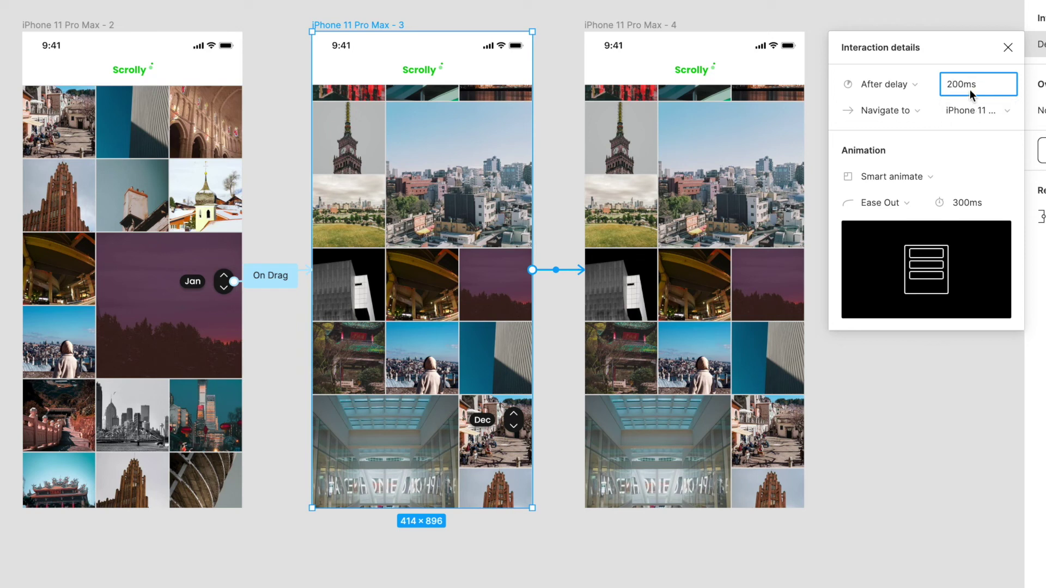
{"action": "key", "text": "BackSpace"}
{"action": "type", "text": "1"}
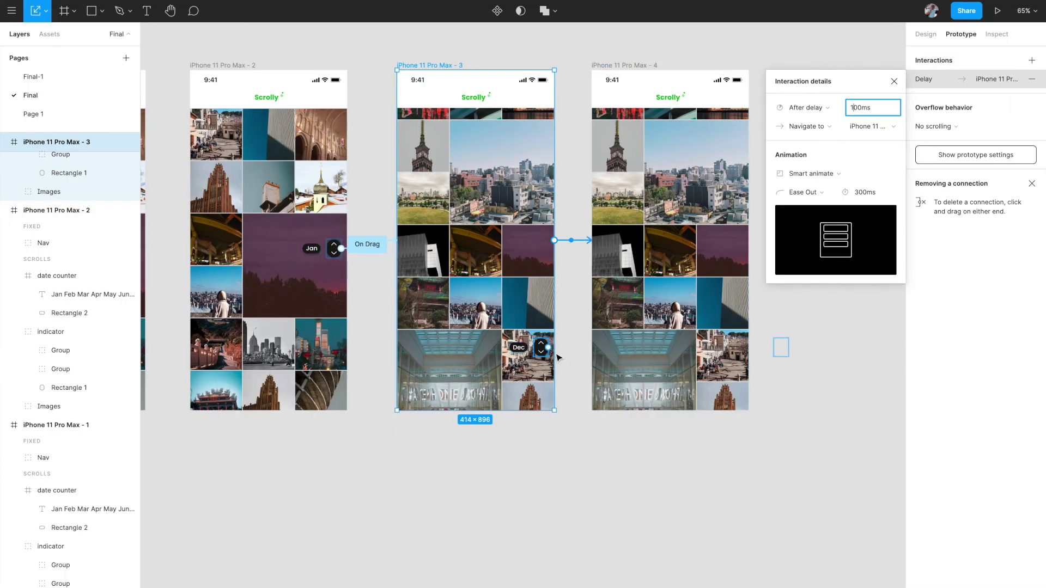
{"action": "scroll", "coordinate": [651, 351], "scroll_direction": "up", "scroll_amount": 5}
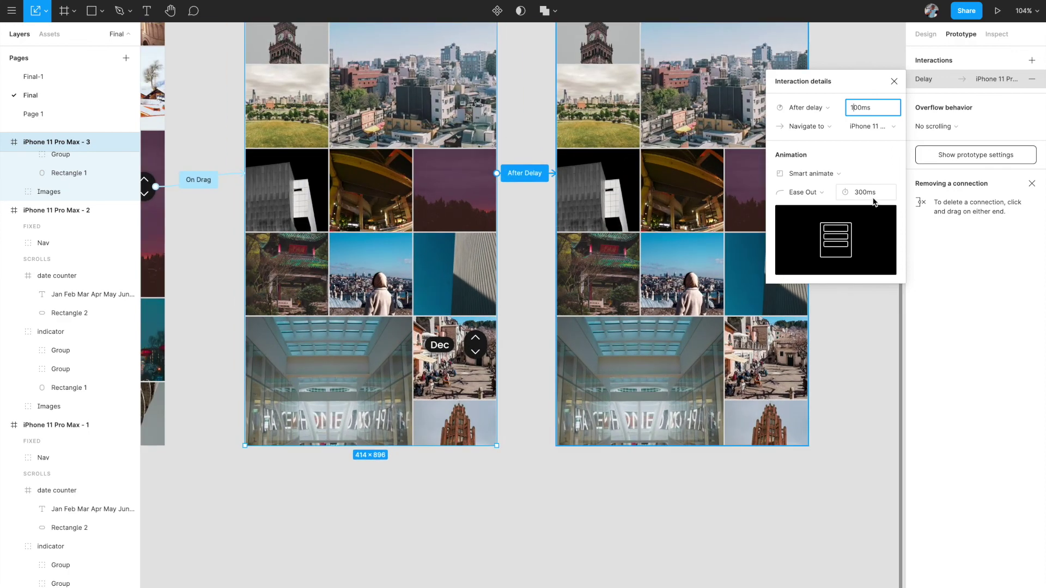
{"action": "left_click", "coordinate": [894, 82]}
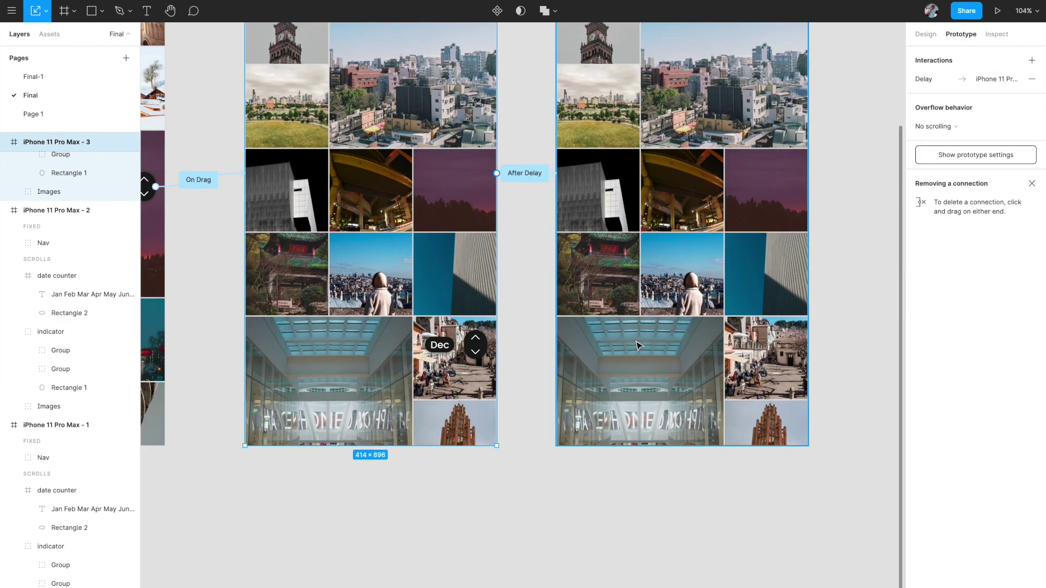
- Check the prototype settings for the device, model, background and starting frame
{"action": "scroll", "coordinate": [639, 345], "scroll_direction": "down", "scroll_amount": 5}
{"action": "scroll", "coordinate": [639, 346], "scroll_direction": "left", "scroll_amount": 4}
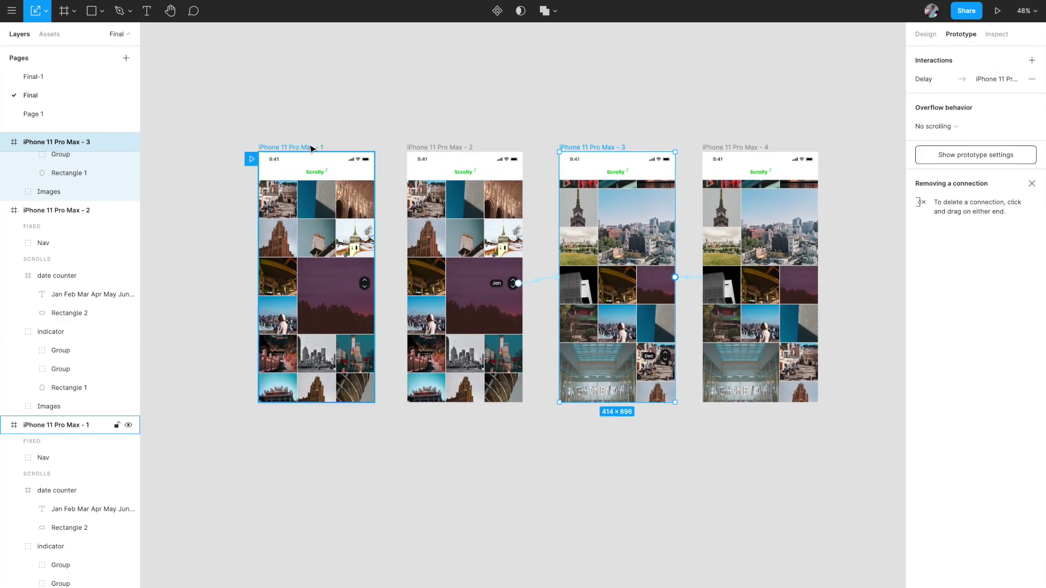
{"action": "left_click", "coordinate": [56, 425]}
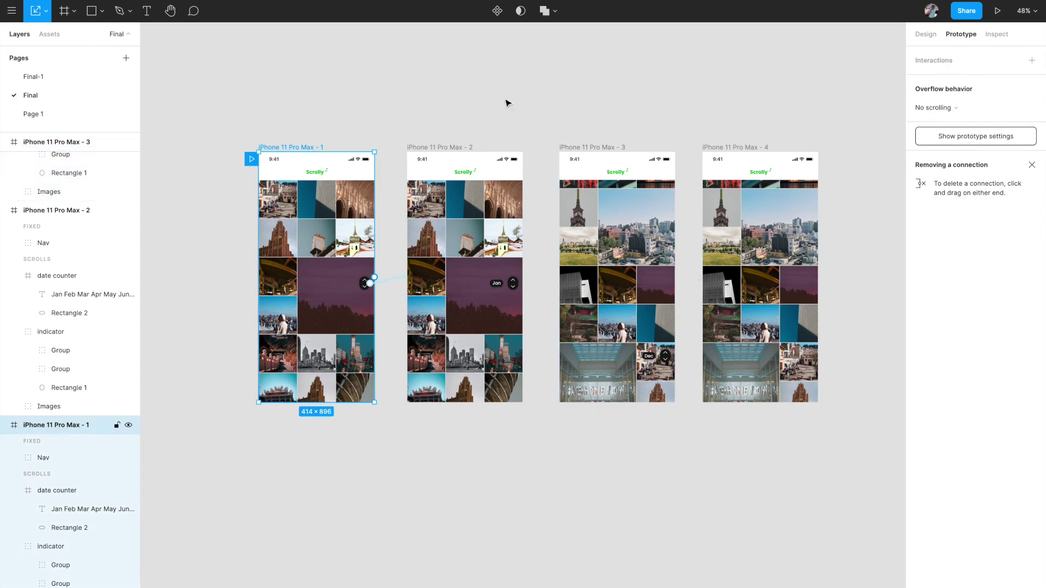
{"action": "left_click", "coordinate": [956, 141]}
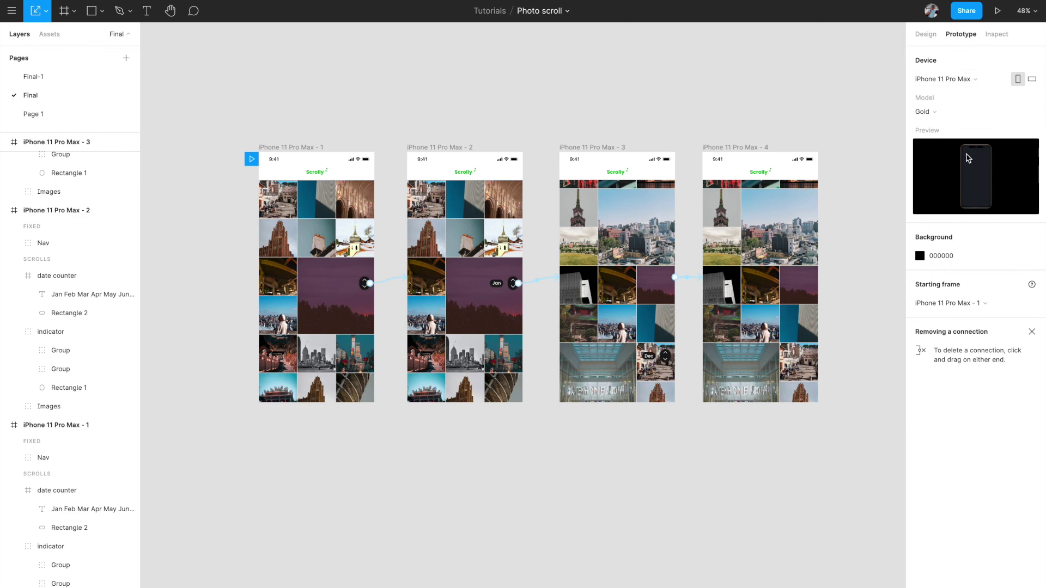
- Present the prototype from the first iPhone frame and test pulling the scroll indicator down through the photo grid
{"action": "left_click", "coordinate": [297, 147]}
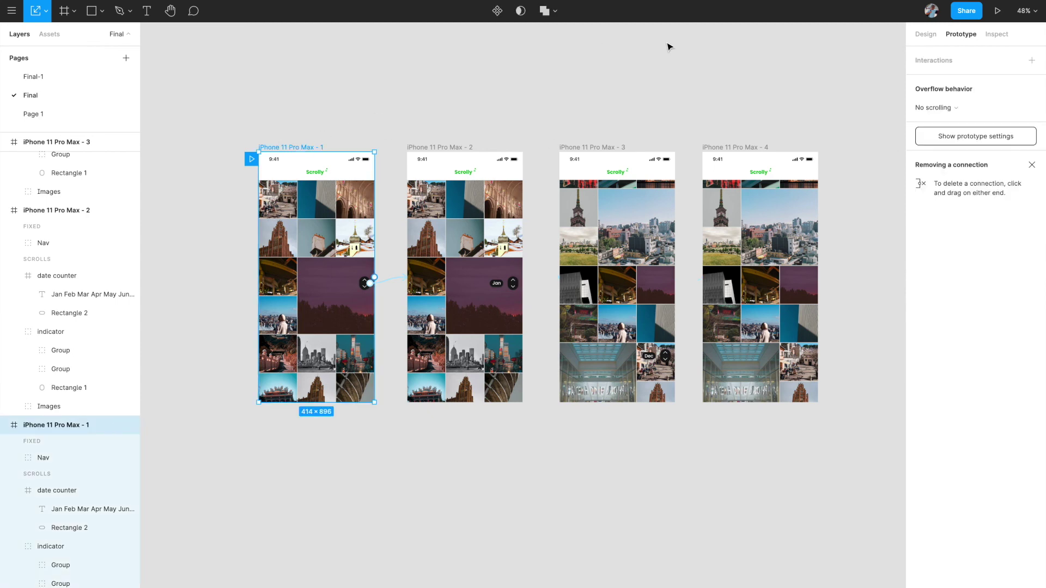
{"action": "left_click", "coordinate": [1001, 16]}
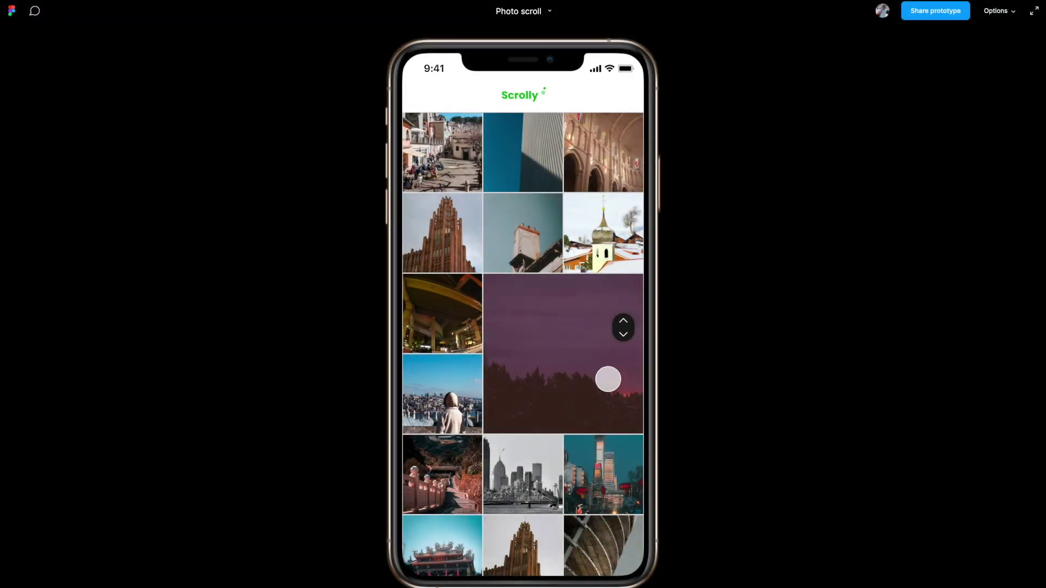
{"action": "mouse_move", "coordinate": [626, 334]}
{"action": "left_click_drag", "start_coordinate": [628, 337], "coordinate": [620, 507]}
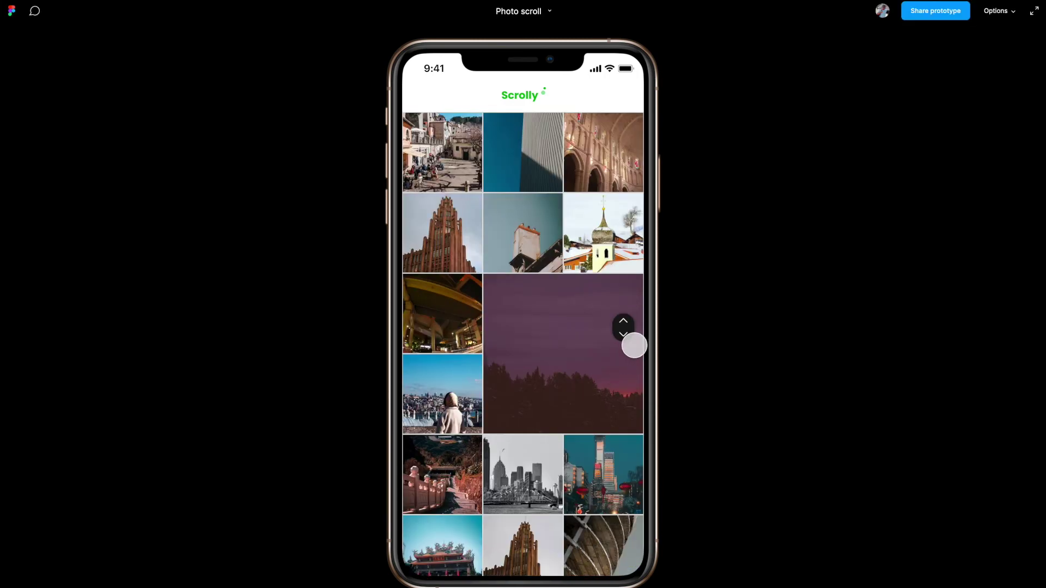
{"action": "mouse_move", "coordinate": [628, 337]}
{"action": "left_click_drag", "start_coordinate": [629, 338], "coordinate": [619, 507]}
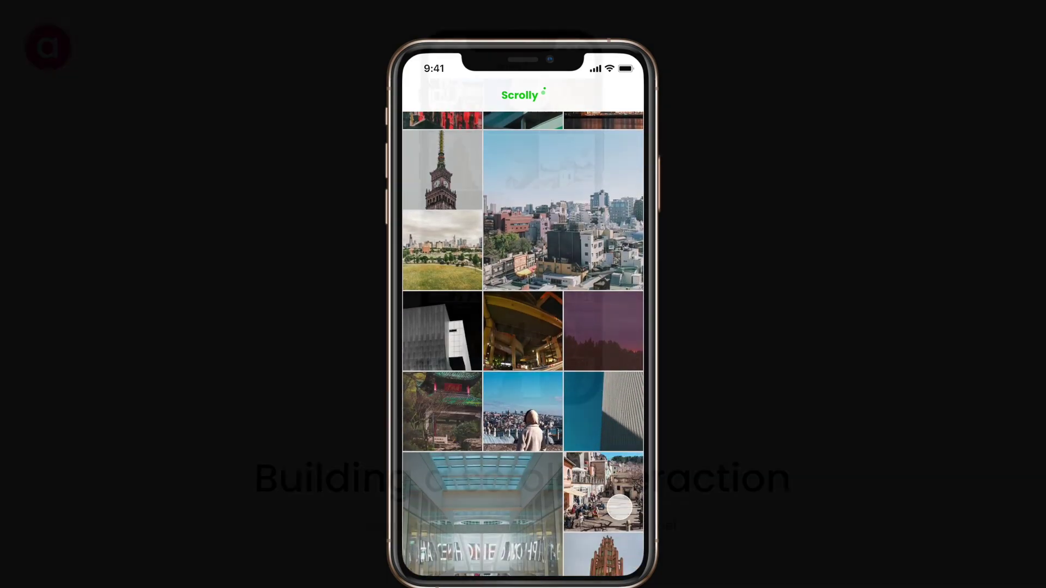